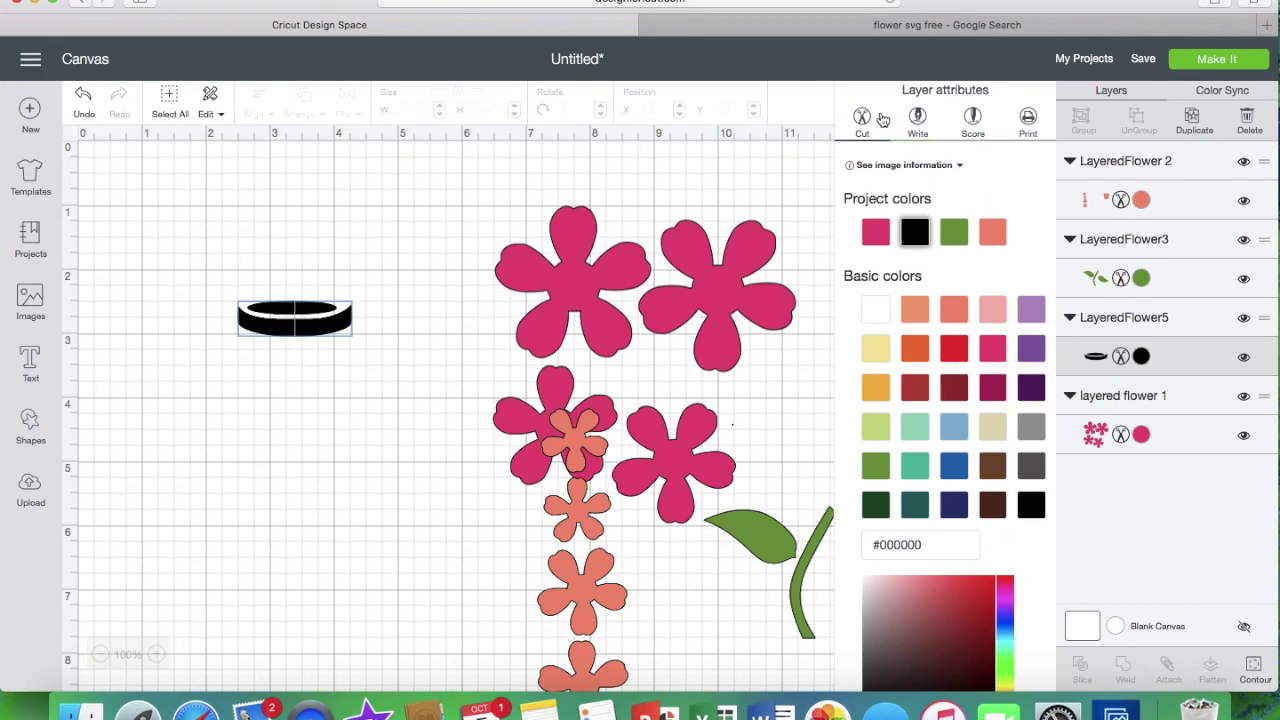
- Recolour the pot rim in the LayeredFlower5 layer with the Very Berry red, #E6212E
{"action": "left_click", "coordinate": [953, 348]}
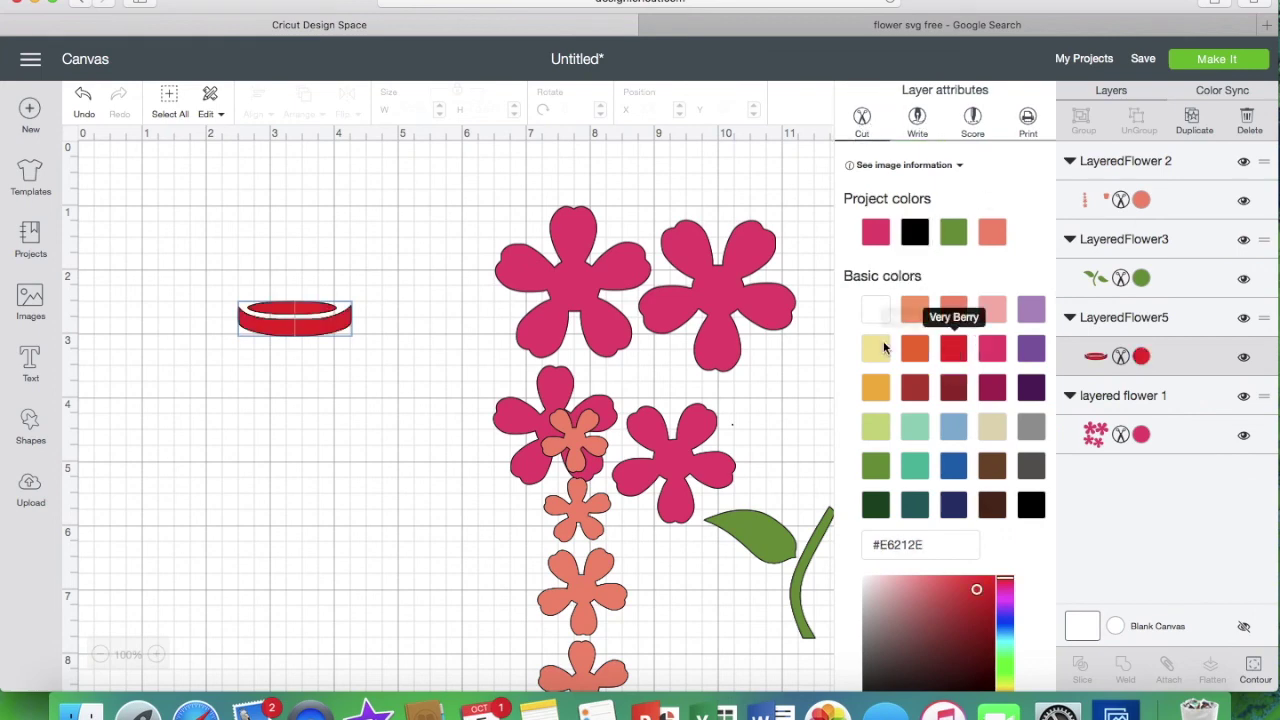
{"action": "left_click", "coordinate": [420, 430]}
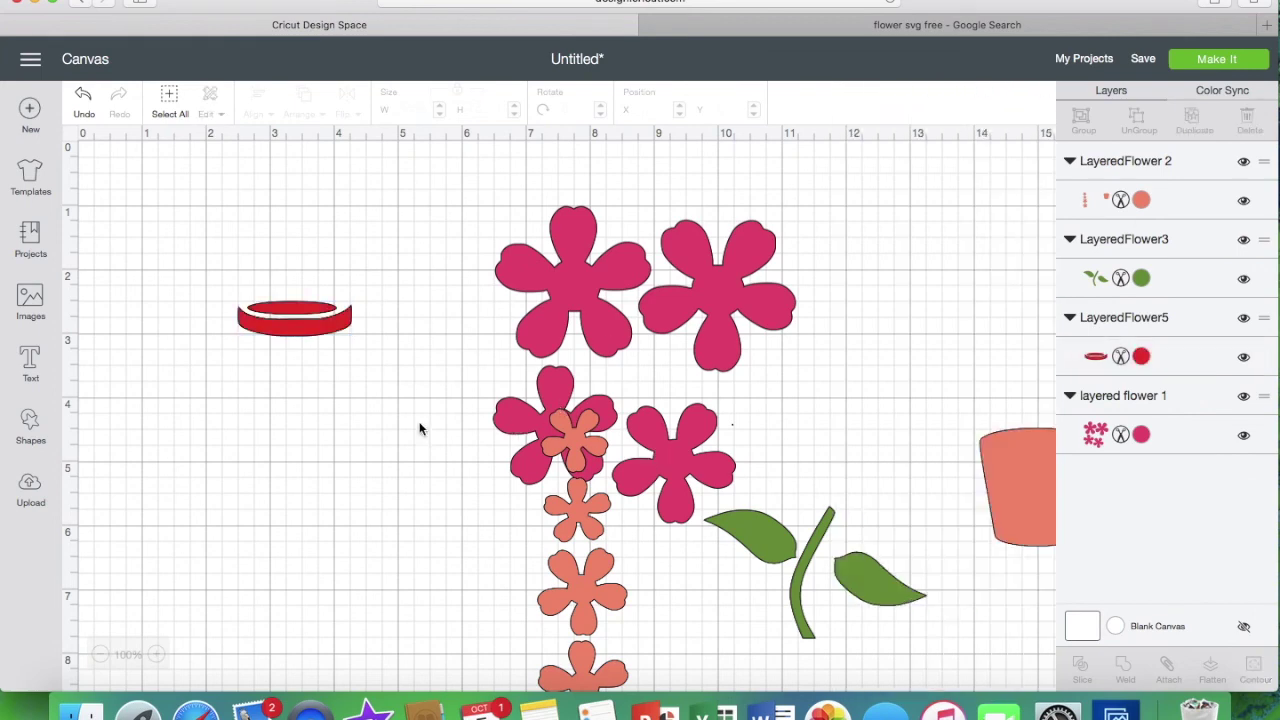
- Arrange the layers into one layout: small flowers beside the large ones, the rim beside the pot, and the stem and leaves beneath the pot
{"action": "left_click_drag", "start_coordinate": [624, 314], "coordinate": [596, 330]}
{"action": "left_click_drag", "start_coordinate": [617, 635], "coordinate": [412, 452]}
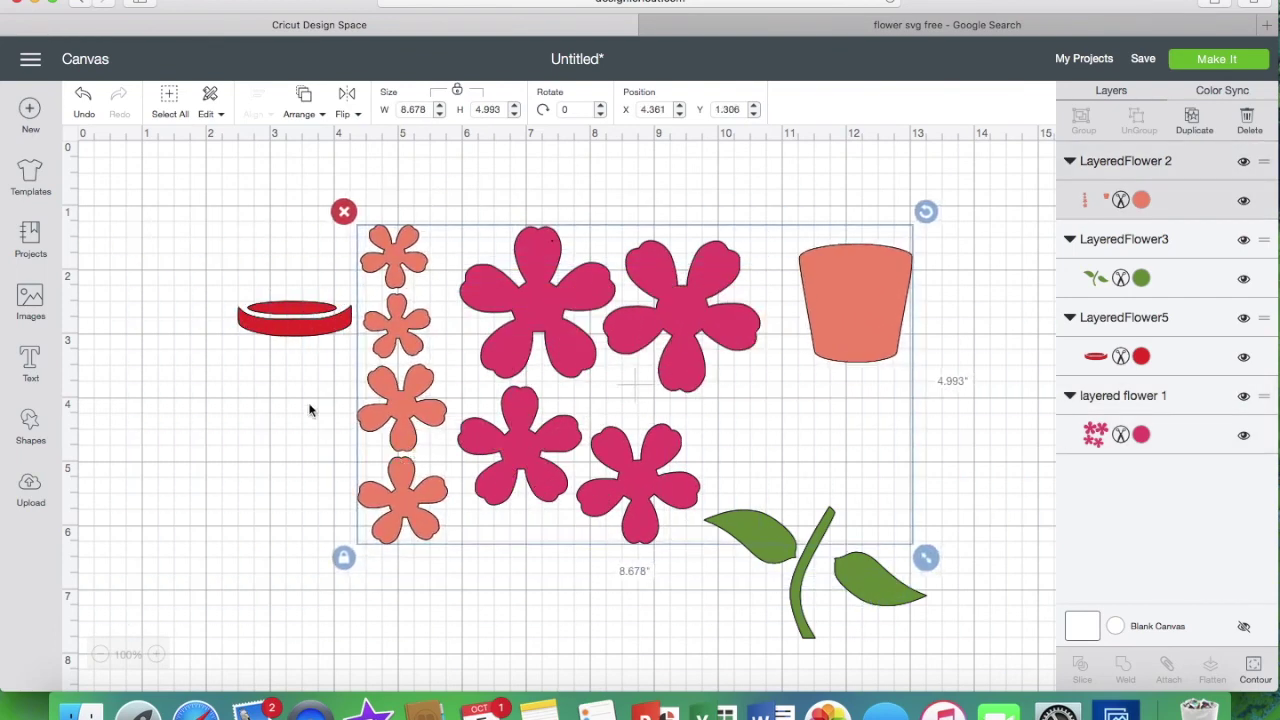
{"action": "left_click_drag", "start_coordinate": [322, 310], "coordinate": [1010, 300]}
{"action": "left_click_drag", "start_coordinate": [884, 509], "coordinate": [900, 467]}
{"action": "scroll", "coordinate": [897, 467], "scroll_direction": "right", "scroll_amount": 3}
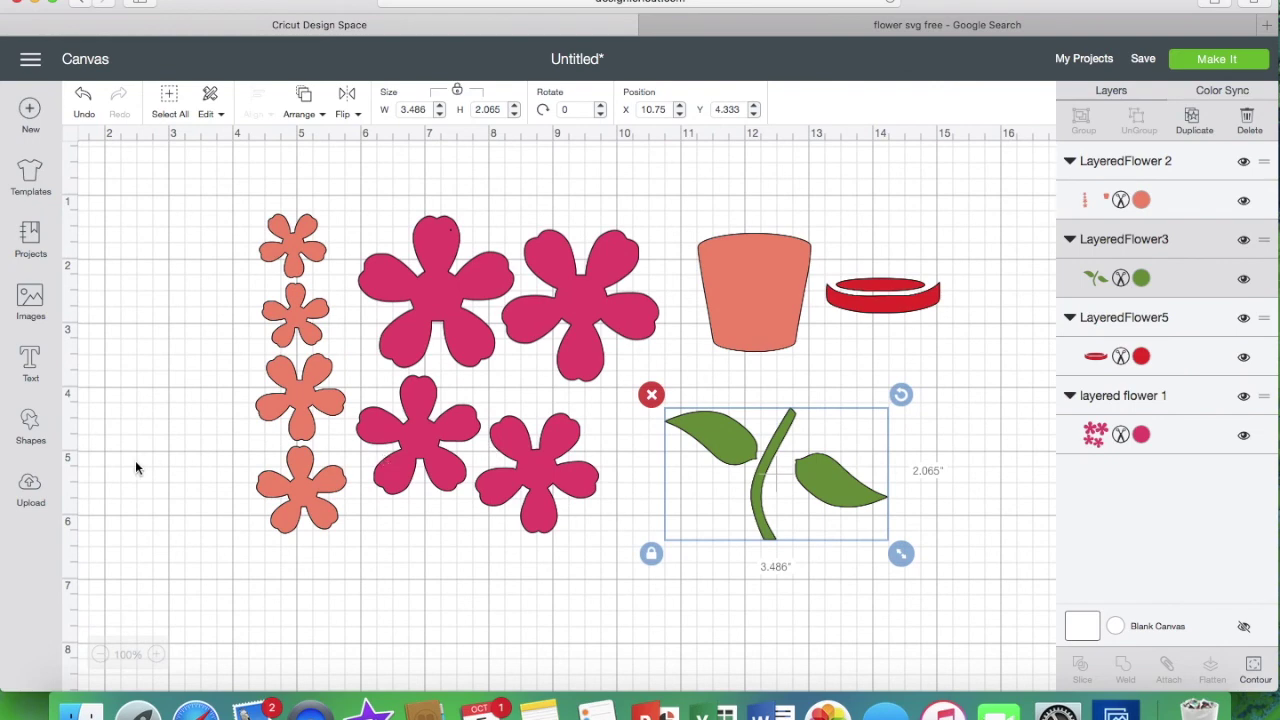
- Choose the LayeredFlowerNPot-cuttingJPG image from the Desktop as a new image upload
{"action": "left_click", "coordinate": [28, 484]}
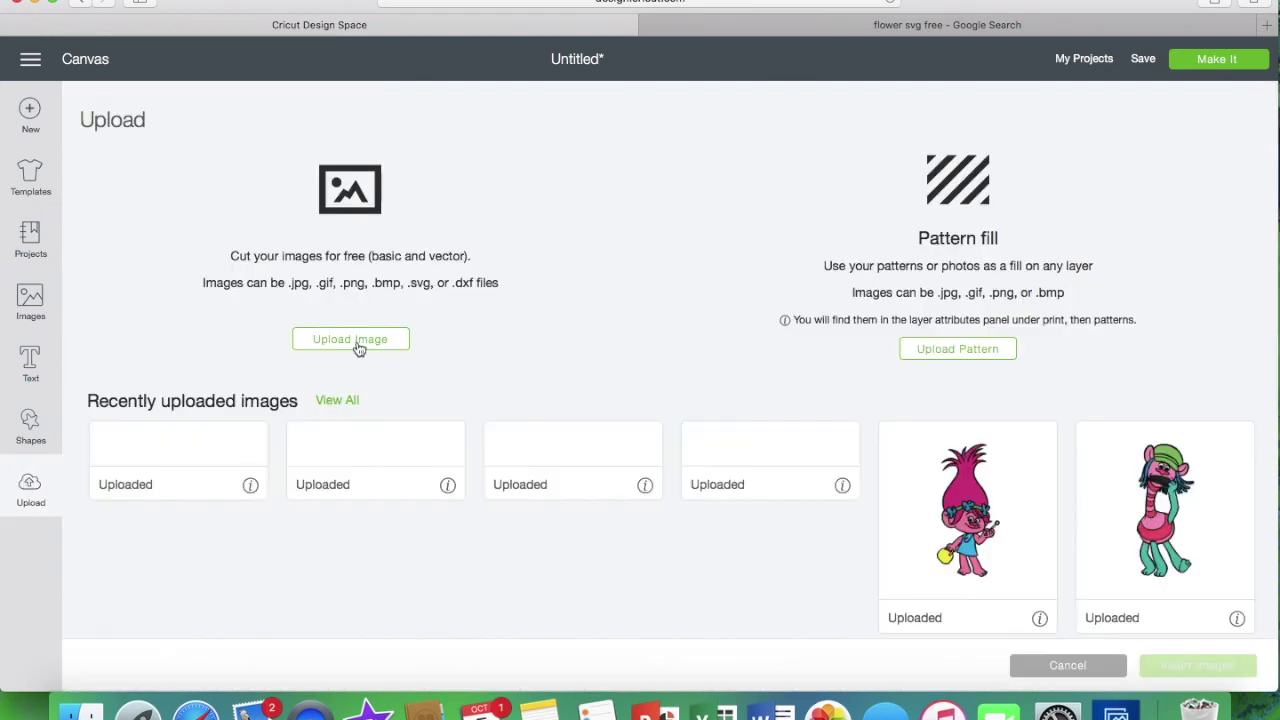
{"action": "left_click", "coordinate": [357, 340]}
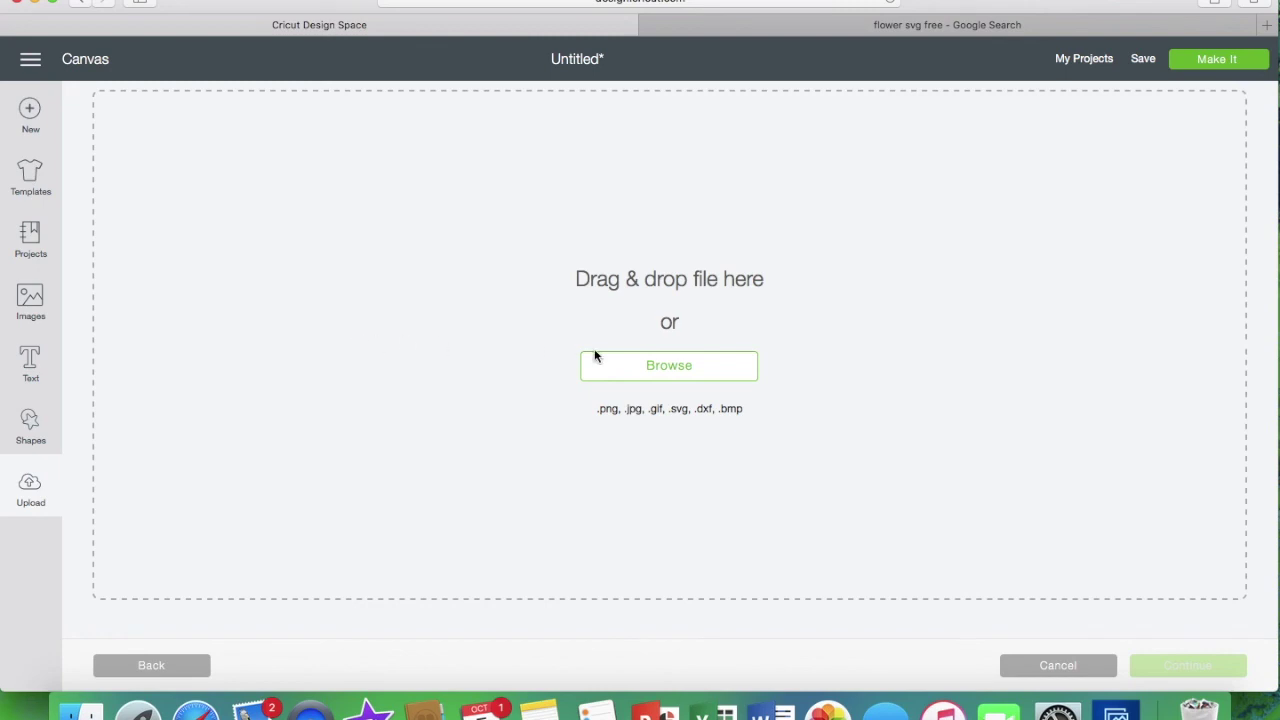
{"action": "left_click", "coordinate": [638, 363]}
{"action": "left_click", "coordinate": [558, 93]}
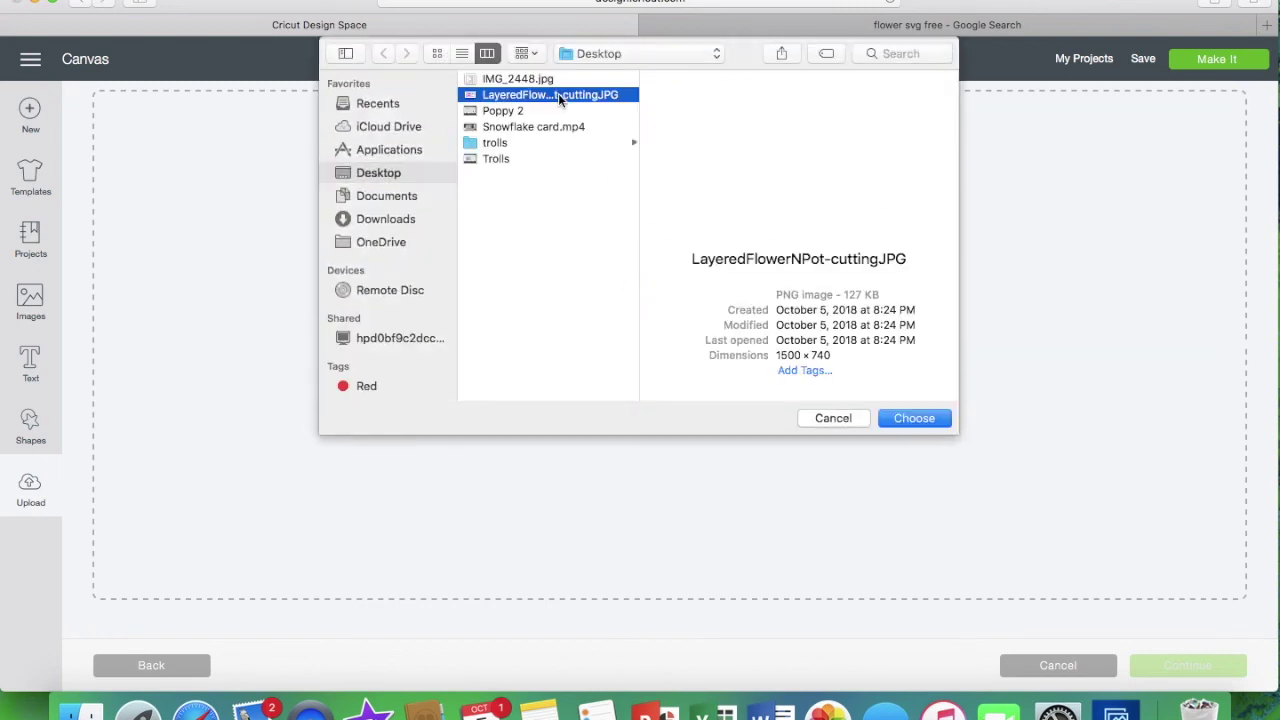
{"action": "left_click", "coordinate": [912, 420]}
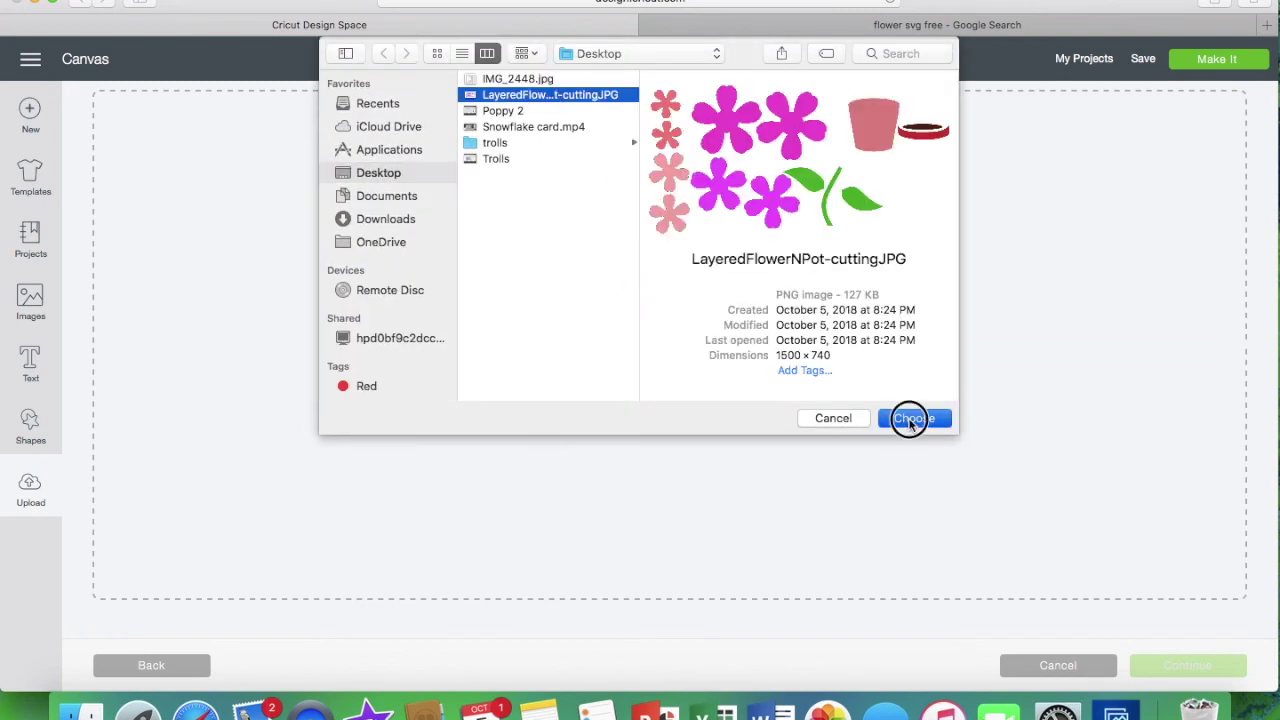
- Set the image type to Complex, keep the whole picture without erasing, and save it as a print then cut image
{"action": "left_click", "coordinate": [719, 493]}
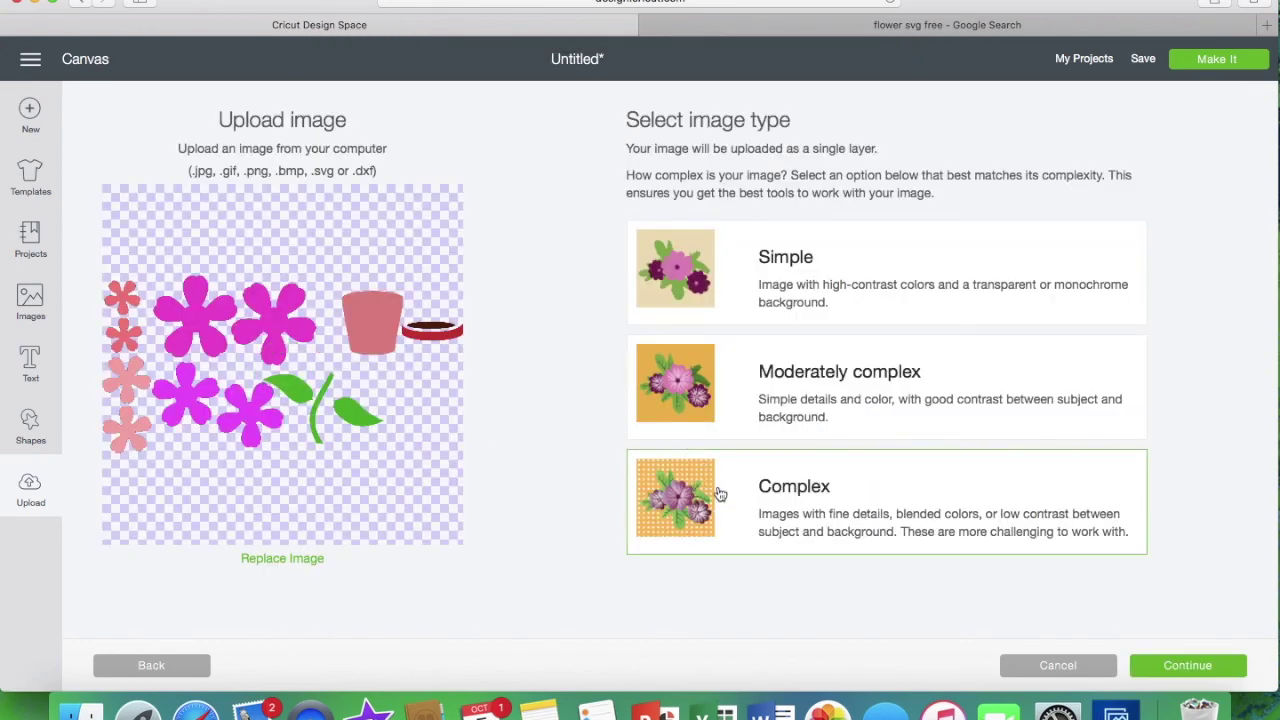
{"action": "left_click", "coordinate": [1187, 662]}
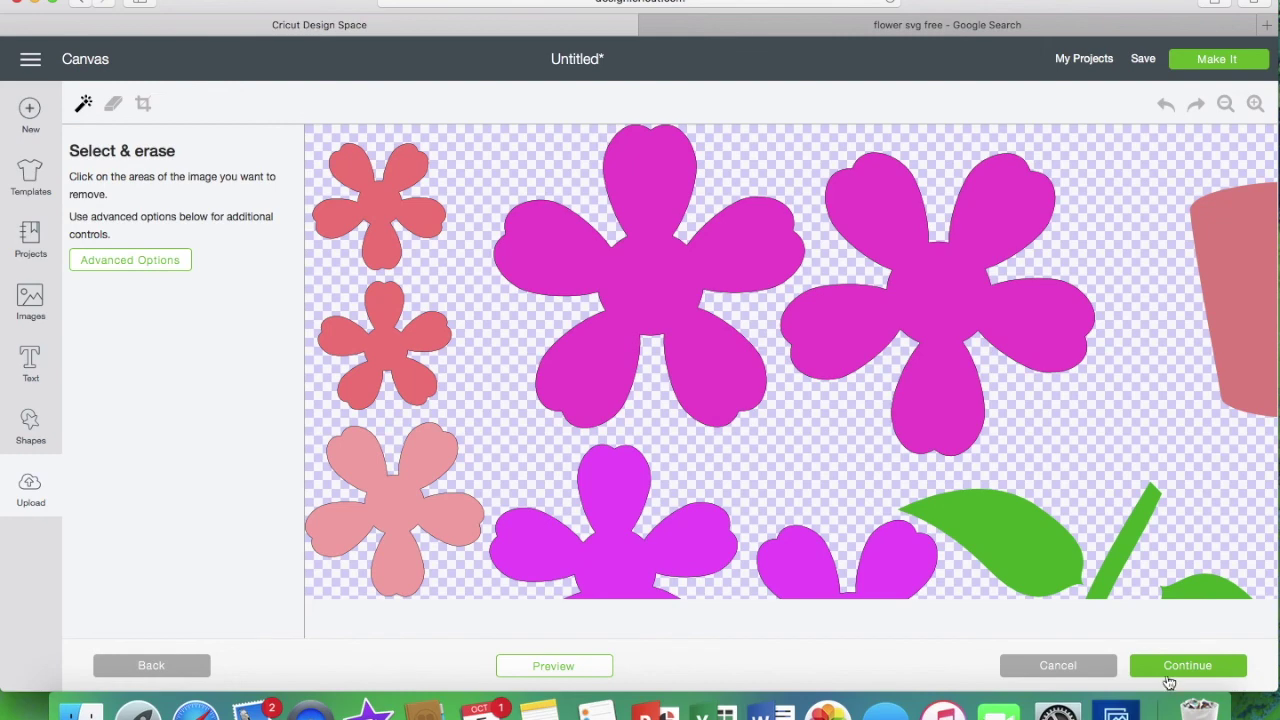
{"action": "left_click", "coordinate": [1176, 667]}
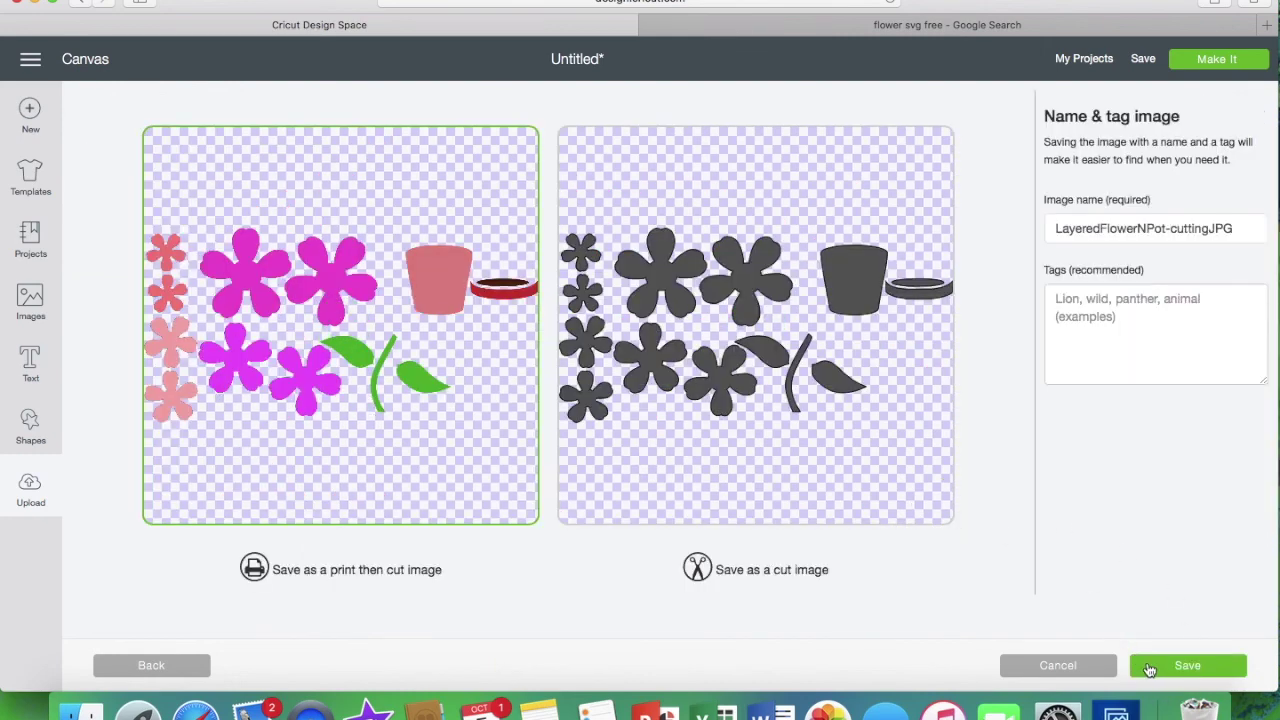
{"action": "left_click", "coordinate": [1148, 668]}
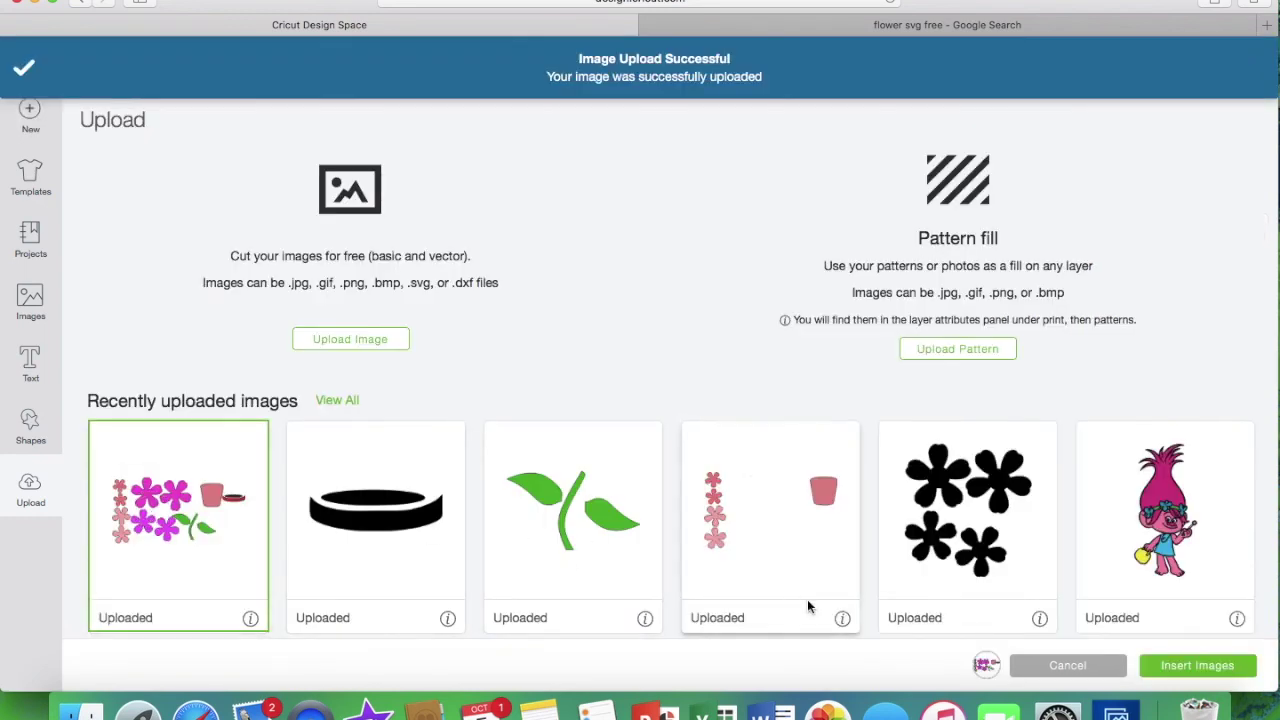
- Insert the uploaded flower and pot image on the canvas and place it below the separate layers, at about X 4.7, Y 6.1
{"action": "left_click", "coordinate": [1208, 669]}
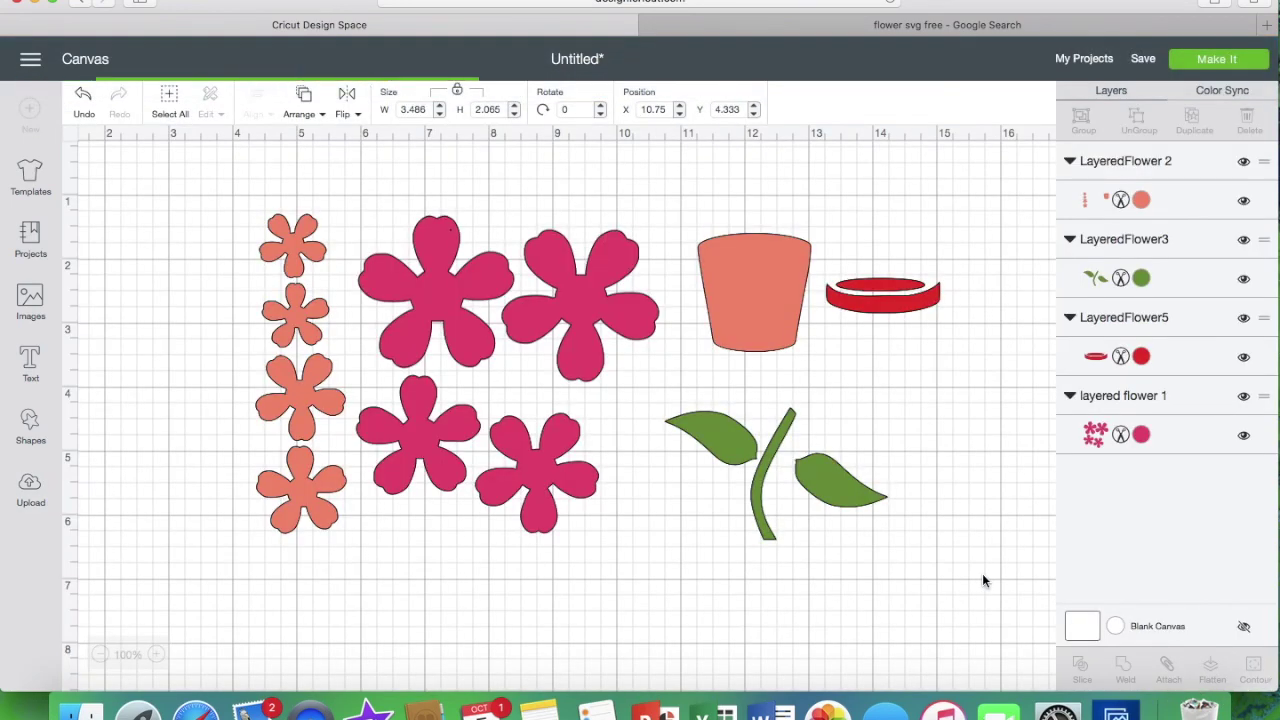
{"action": "left_click_drag", "start_coordinate": [543, 508], "coordinate": [615, 705]}
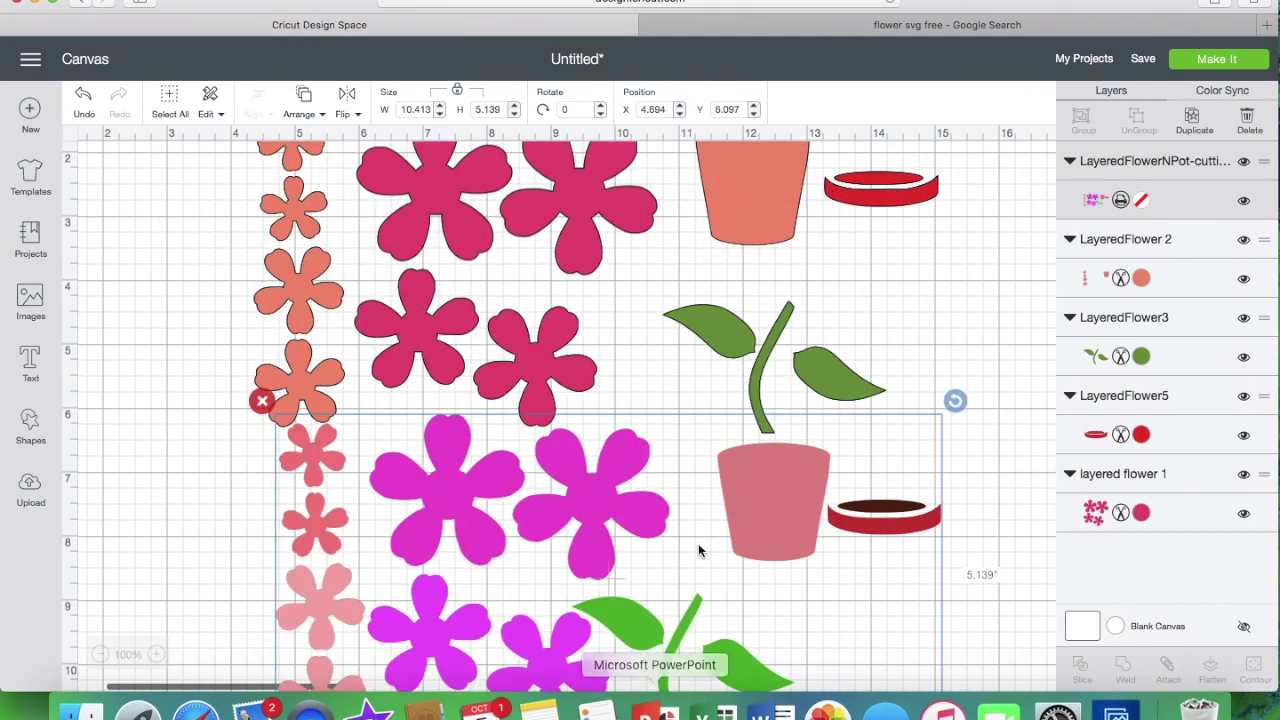
{"action": "scroll", "coordinate": [685, 431], "scroll_direction": "up", "scroll_amount": 3}
- Recolour the four large flowers in the layered flower 1 layer with a custom magenta-purple resembling the flowers in the inserted image
{"action": "left_click", "coordinate": [565, 248]}
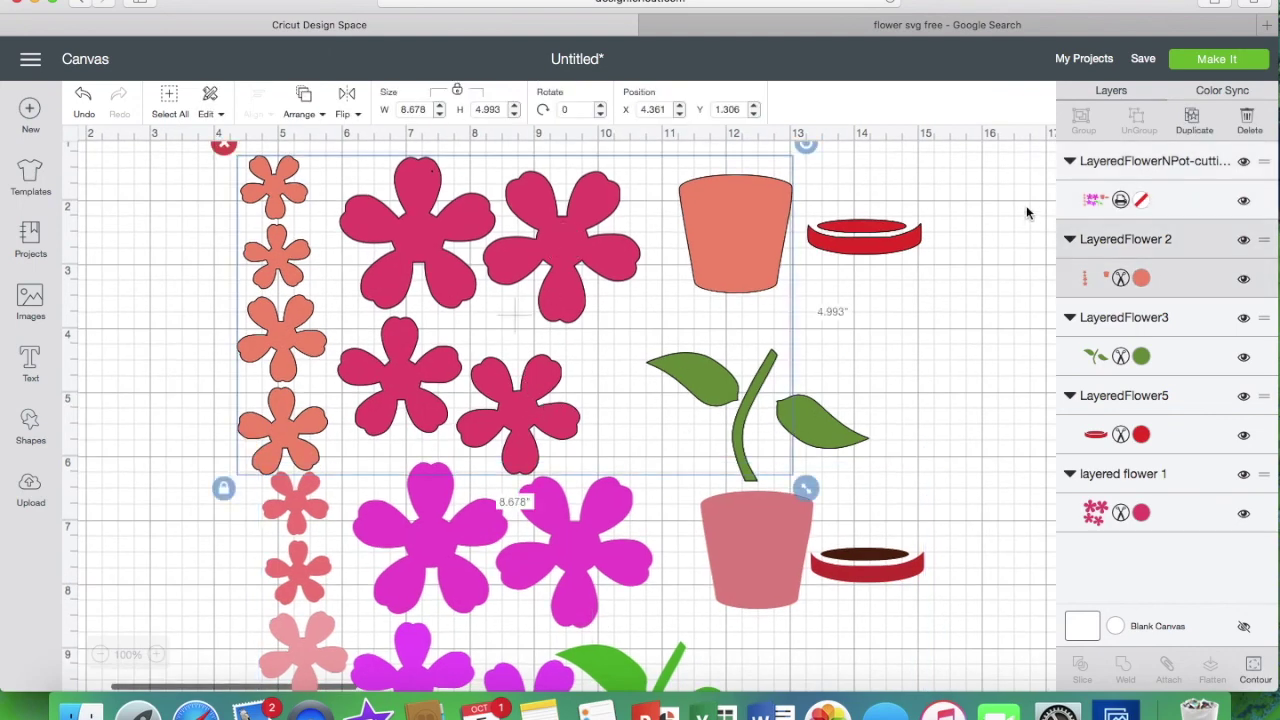
{"action": "left_click", "coordinate": [1145, 512]}
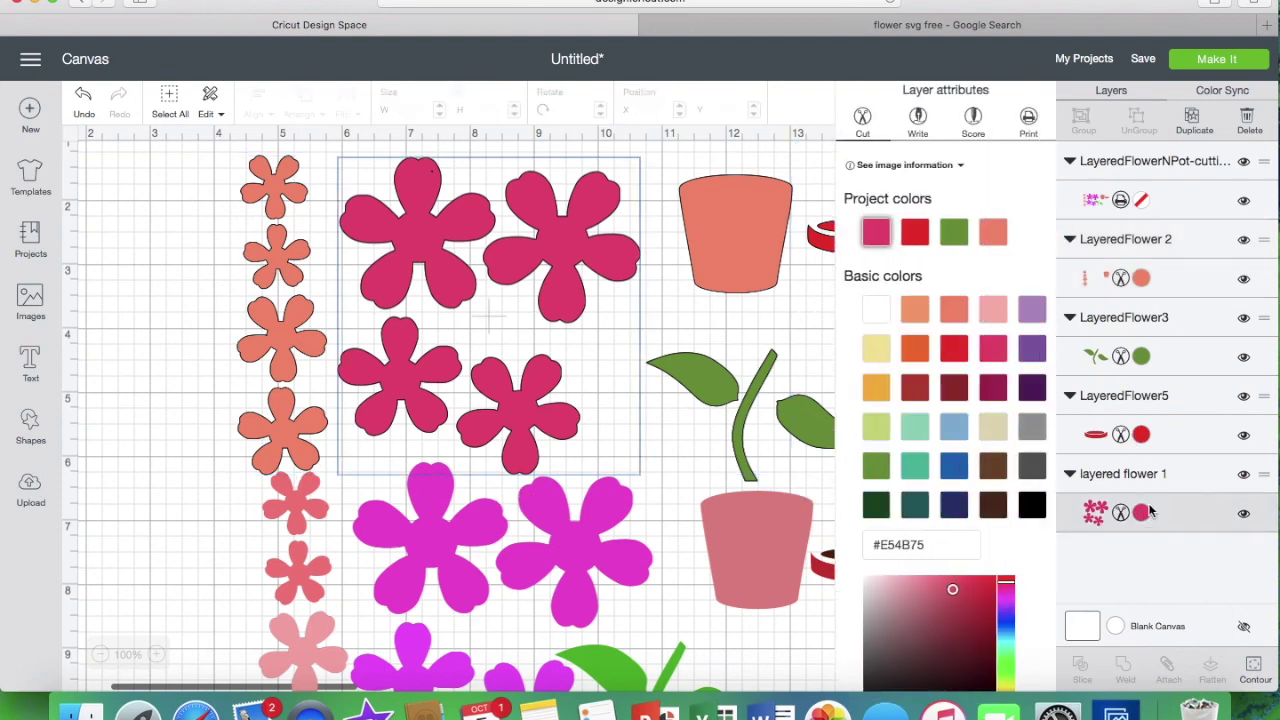
{"action": "left_click", "coordinate": [1036, 353]}
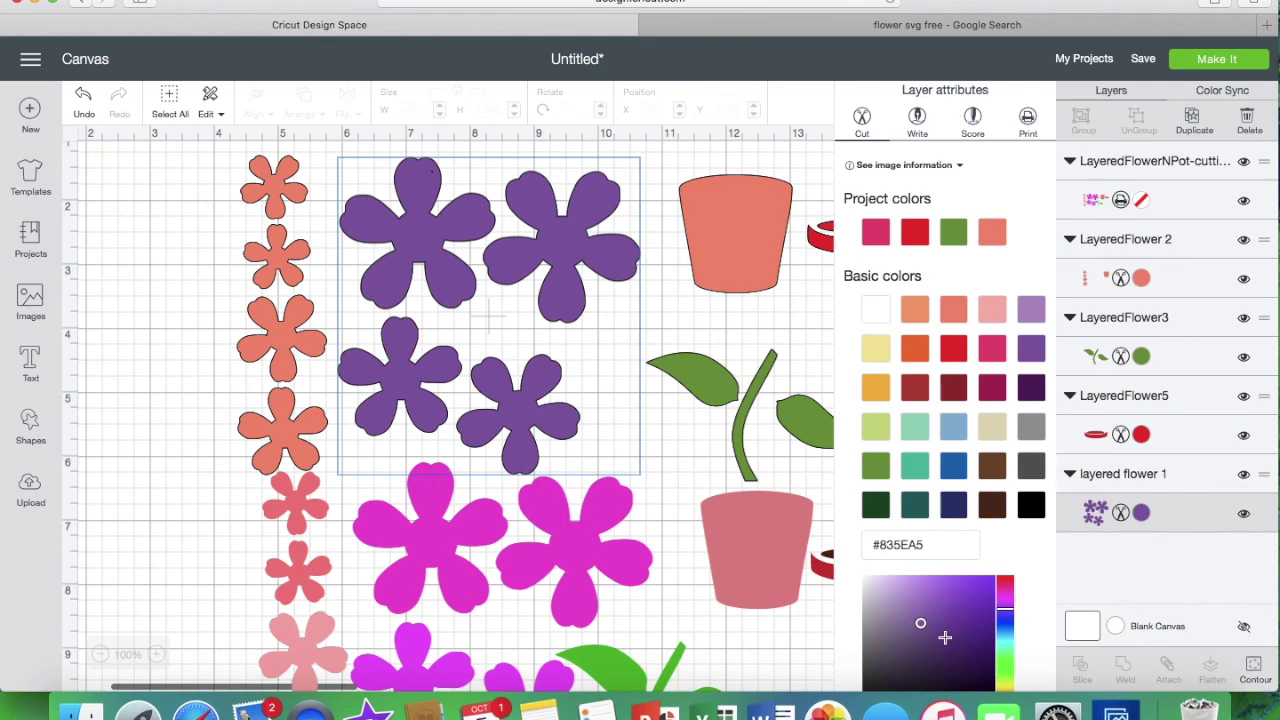
{"action": "scroll", "coordinate": [945, 637], "scroll_direction": "down", "scroll_amount": 2}
{"action": "left_click", "coordinate": [1005, 530]}
{"action": "left_click", "coordinate": [1006, 518]}
{"action": "left_click", "coordinate": [973, 524]}
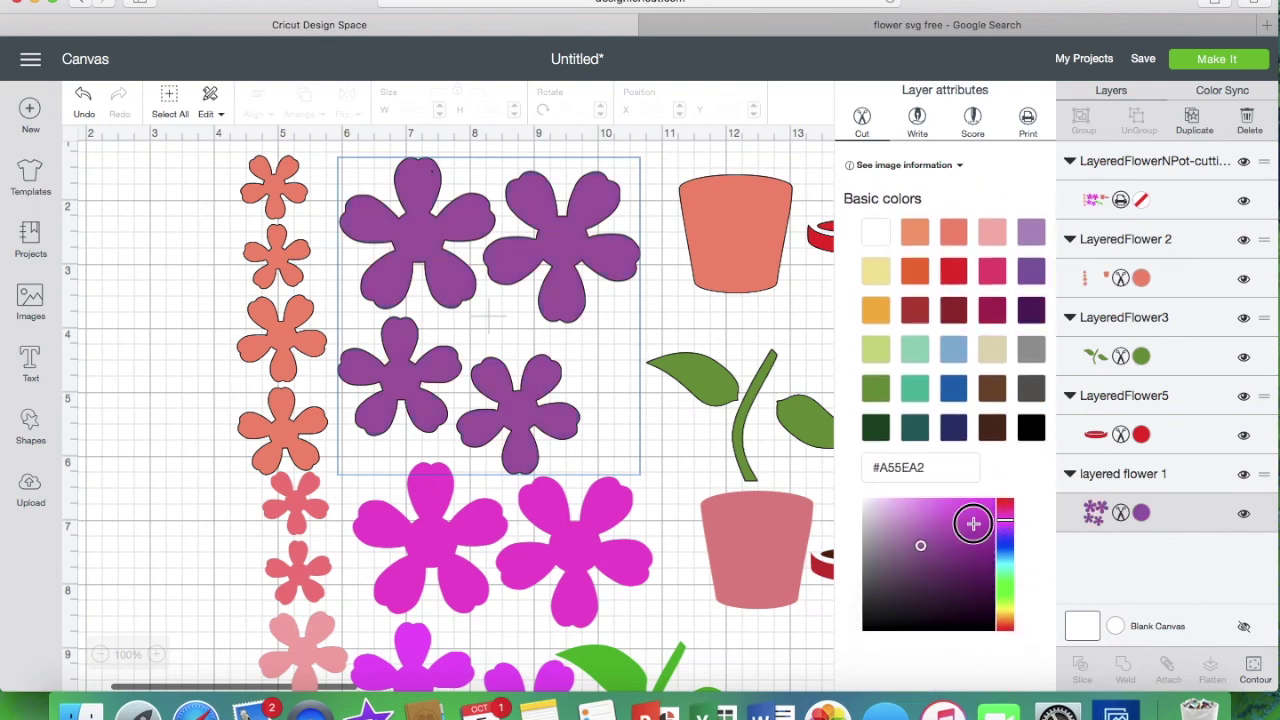
{"action": "left_click", "coordinate": [960, 554]}
{"action": "left_click", "coordinate": [979, 560]}
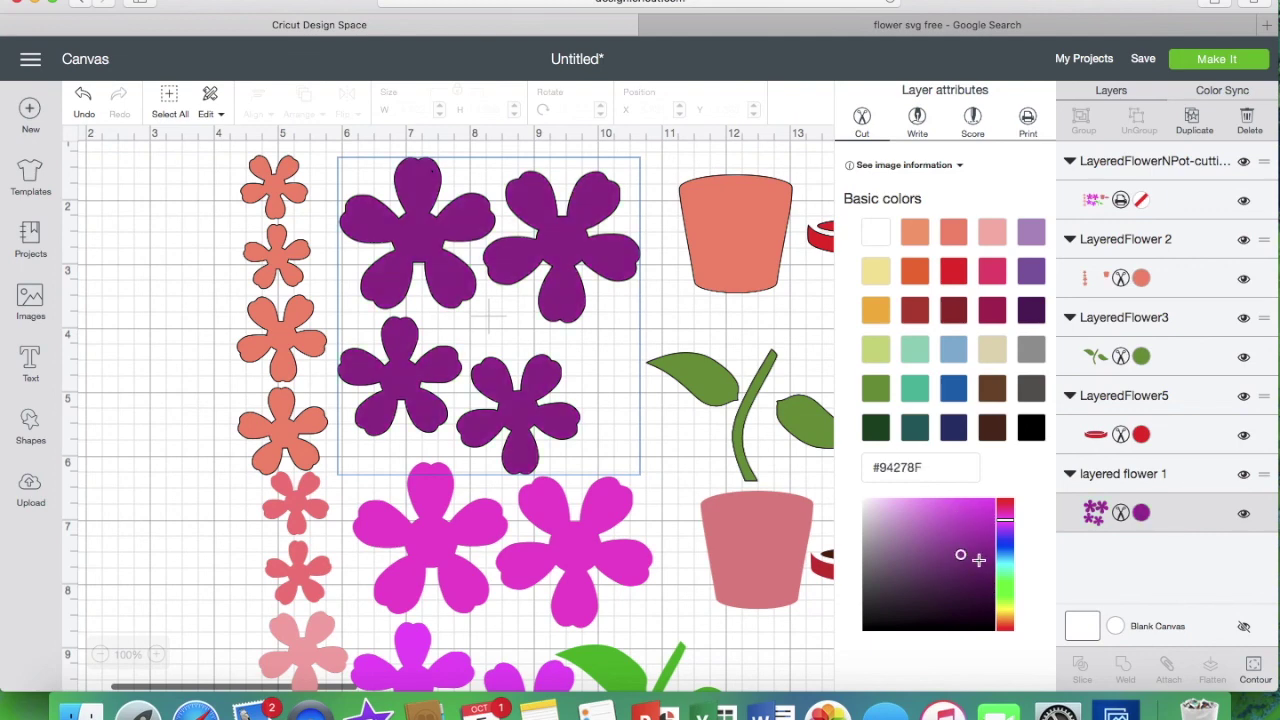
{"action": "left_click", "coordinate": [932, 532]}
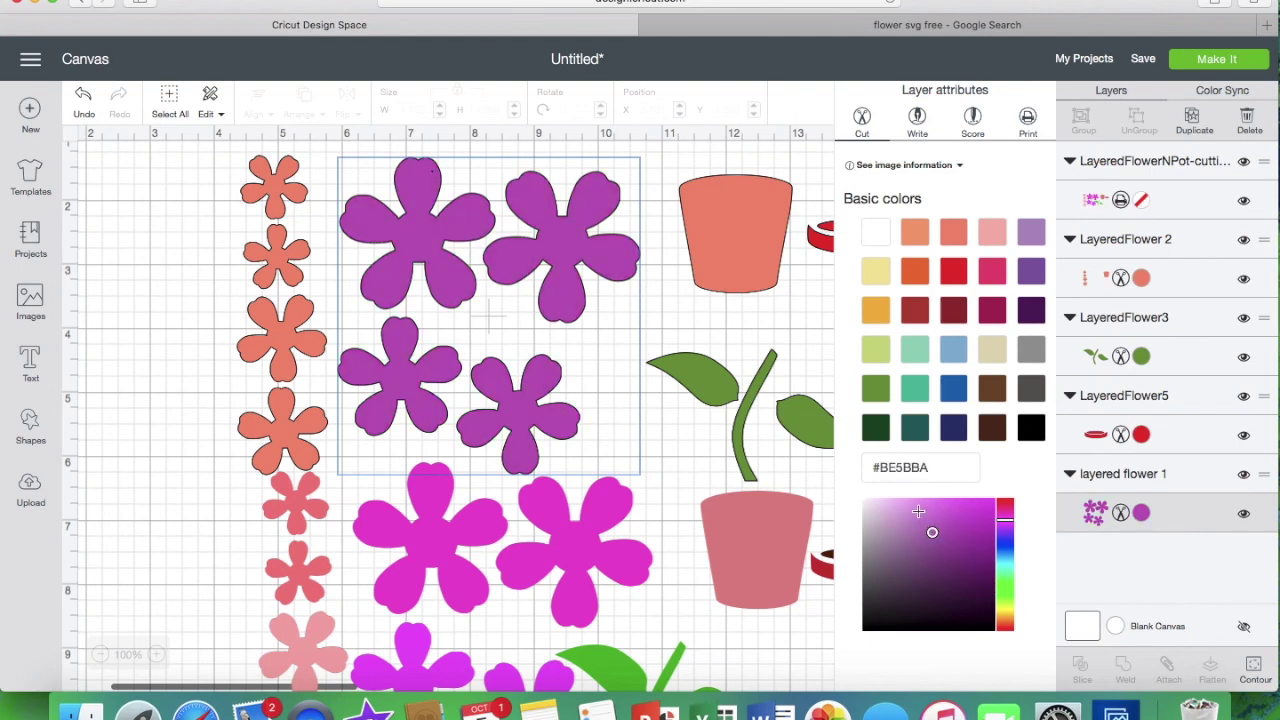
{"action": "left_click", "coordinate": [913, 511]}
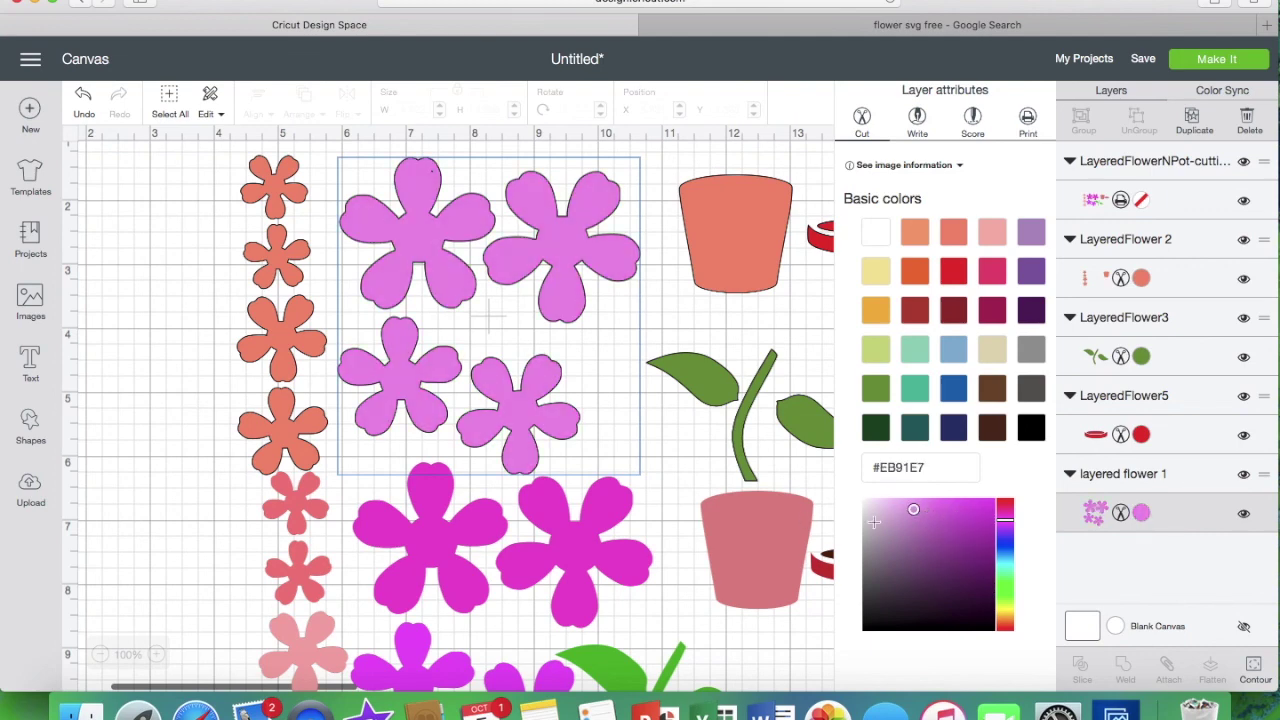
{"action": "left_click", "coordinate": [948, 531]}
{"action": "left_click", "coordinate": [176, 324]}
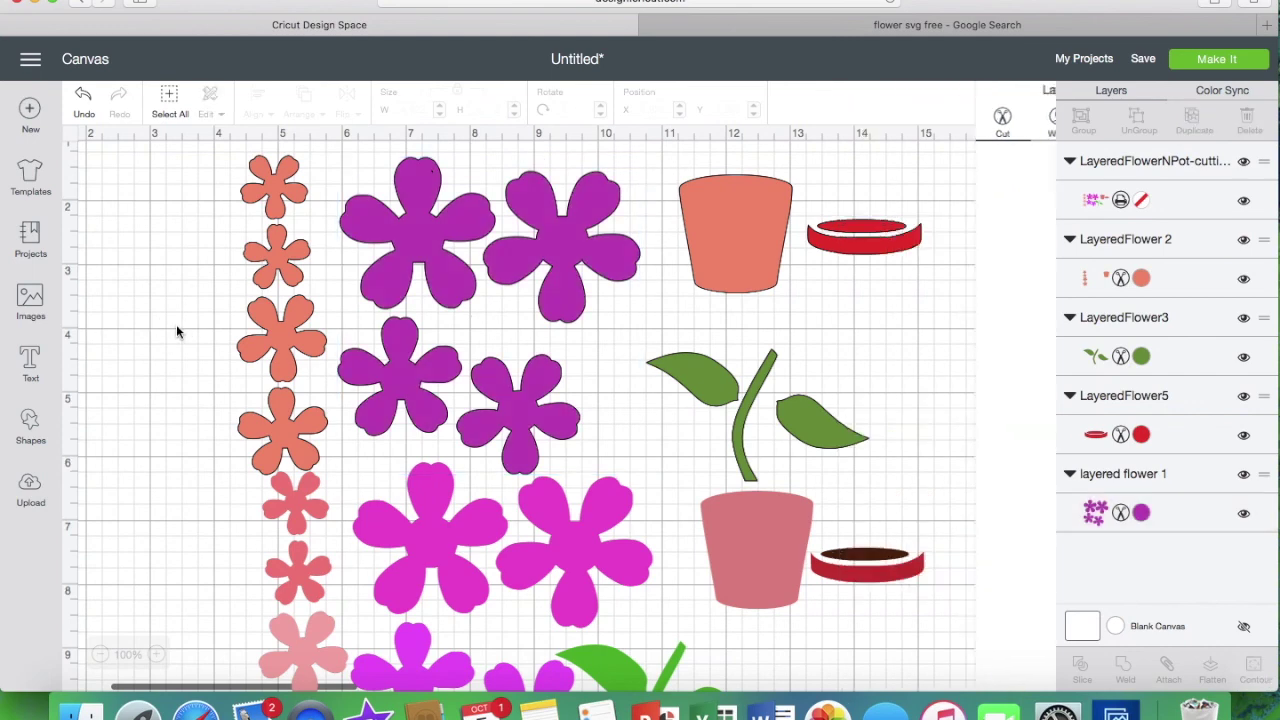
- Clear the canvas by deleting the inserted composite image and the small flower, large flower, leaf and rim layers
{"action": "scroll", "coordinate": [400, 476], "scroll_direction": "down", "scroll_amount": 2}
{"action": "left_click_drag", "start_coordinate": [518, 530], "coordinate": [487, 502]}
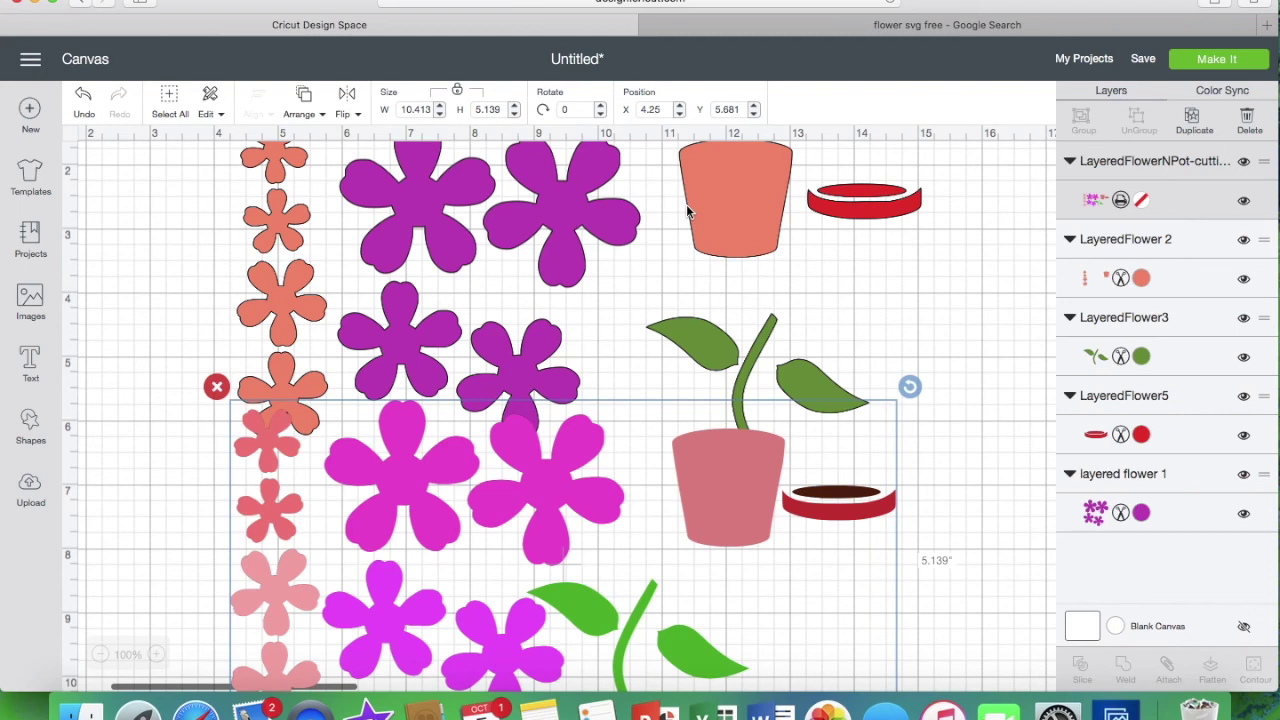
{"action": "left_click", "coordinate": [220, 385]}
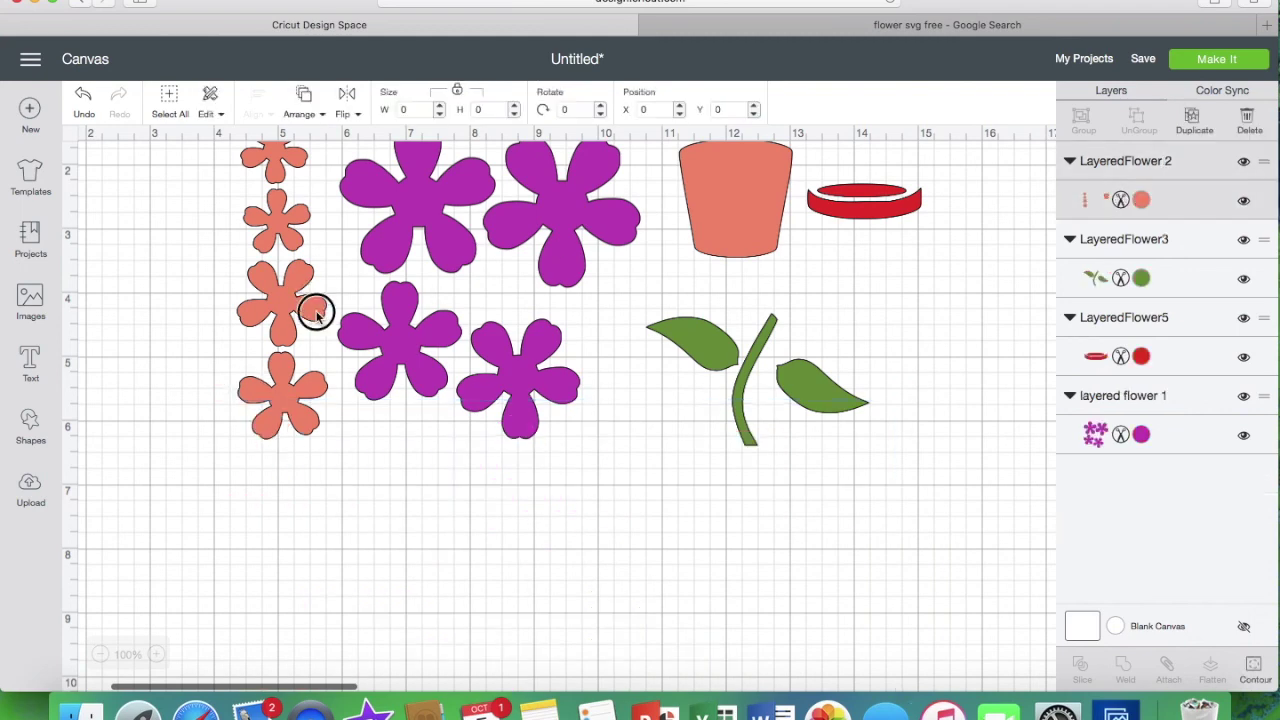
{"action": "left_click_drag", "start_coordinate": [314, 306], "coordinate": [329, 514]}
{"action": "left_click", "coordinate": [233, 316]}
{"action": "left_click_drag", "start_coordinate": [364, 266], "coordinate": [394, 512]}
{"action": "left_click", "coordinate": [332, 369]}
{"action": "left_click_drag", "start_coordinate": [709, 357], "coordinate": [709, 460]}
{"action": "left_click", "coordinate": [633, 403]}
{"action": "left_click_drag", "start_coordinate": [843, 214], "coordinate": [754, 406]}
{"action": "left_click", "coordinate": [705, 364]}
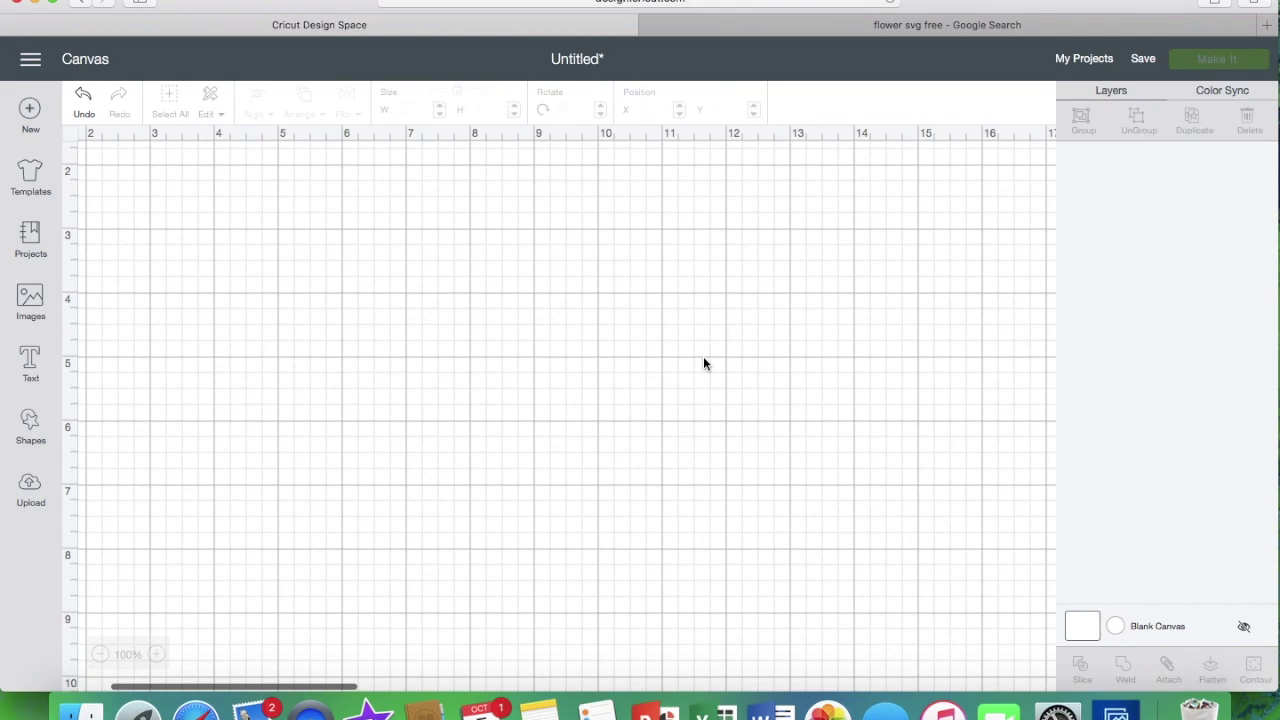
- Insert the recently uploaded LayeredFlowerNPot image on the empty canvas and position it at about X 4.2, Y 2.9
{"action": "left_click", "coordinate": [33, 490]}
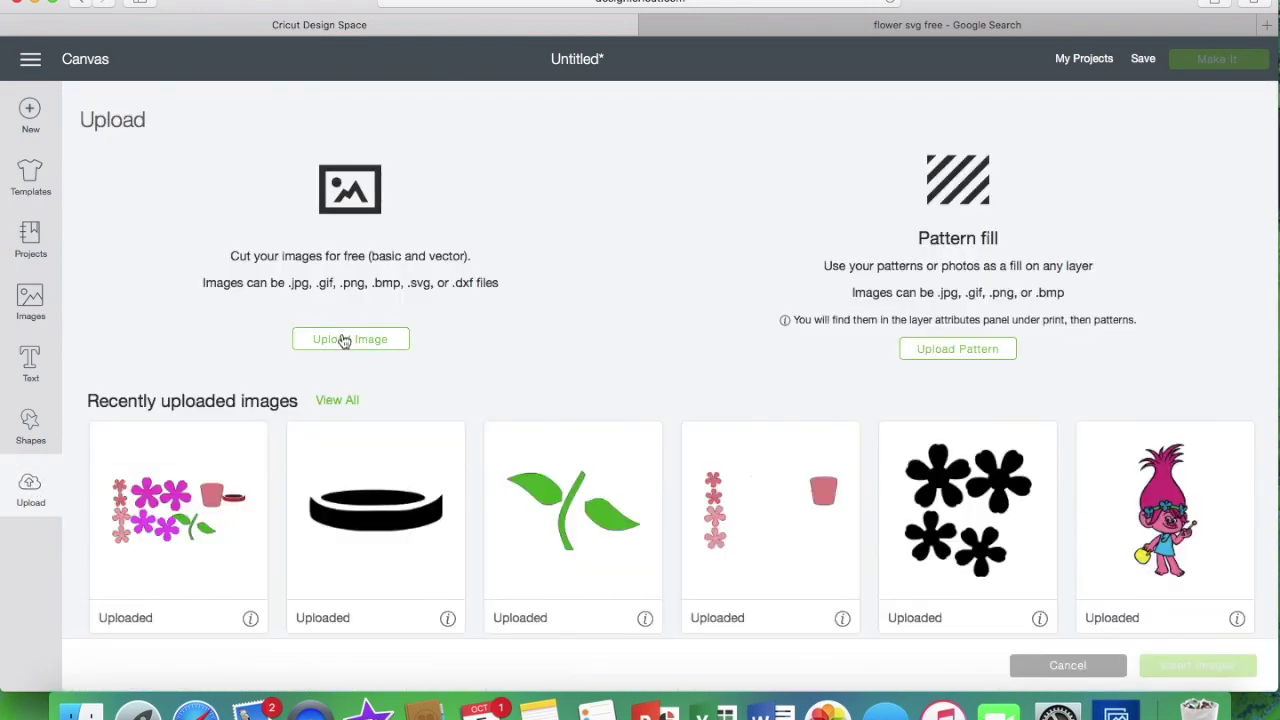
{"action": "left_click", "coordinate": [199, 492]}
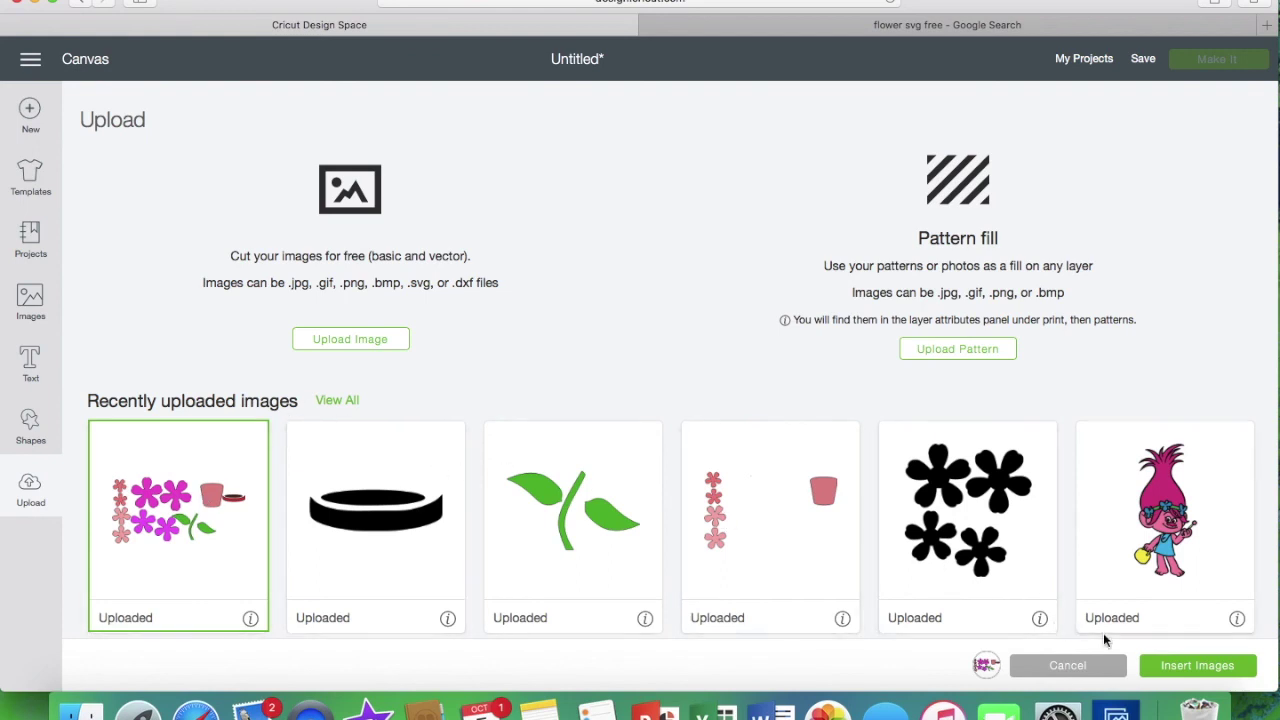
{"action": "left_click", "coordinate": [1183, 668]}
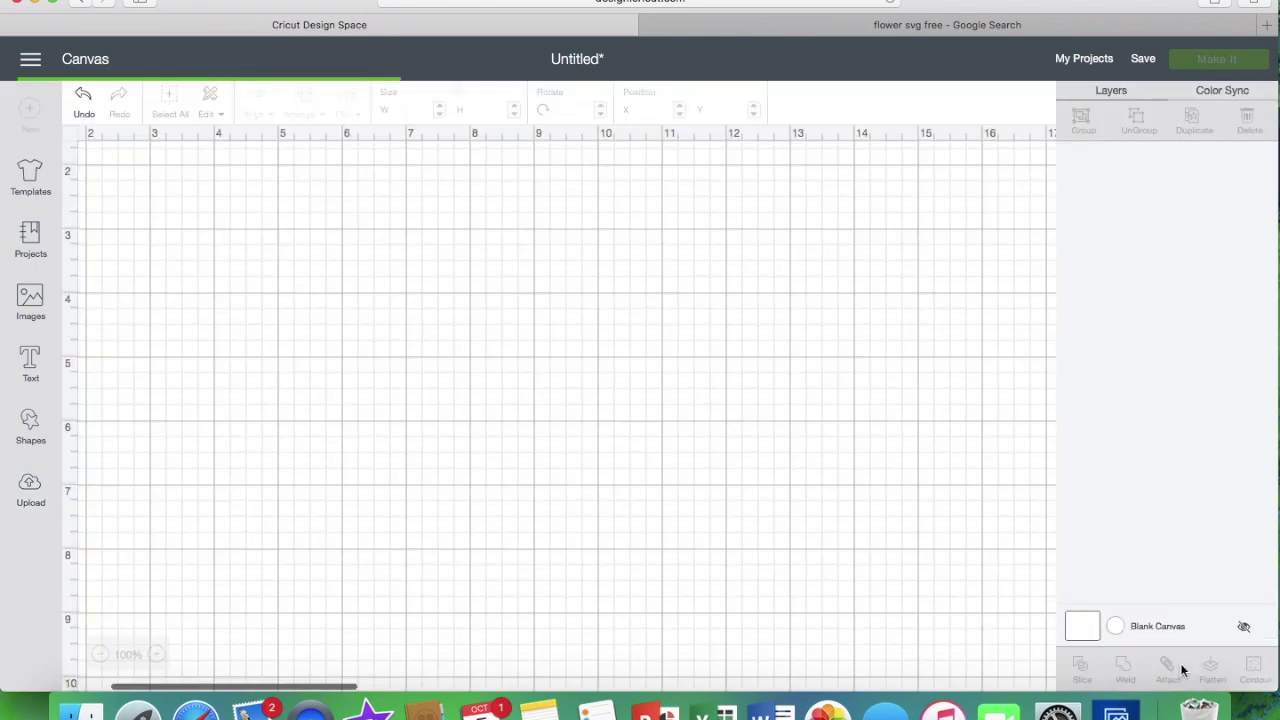
{"action": "left_click_drag", "start_coordinate": [510, 402], "coordinate": [524, 335]}
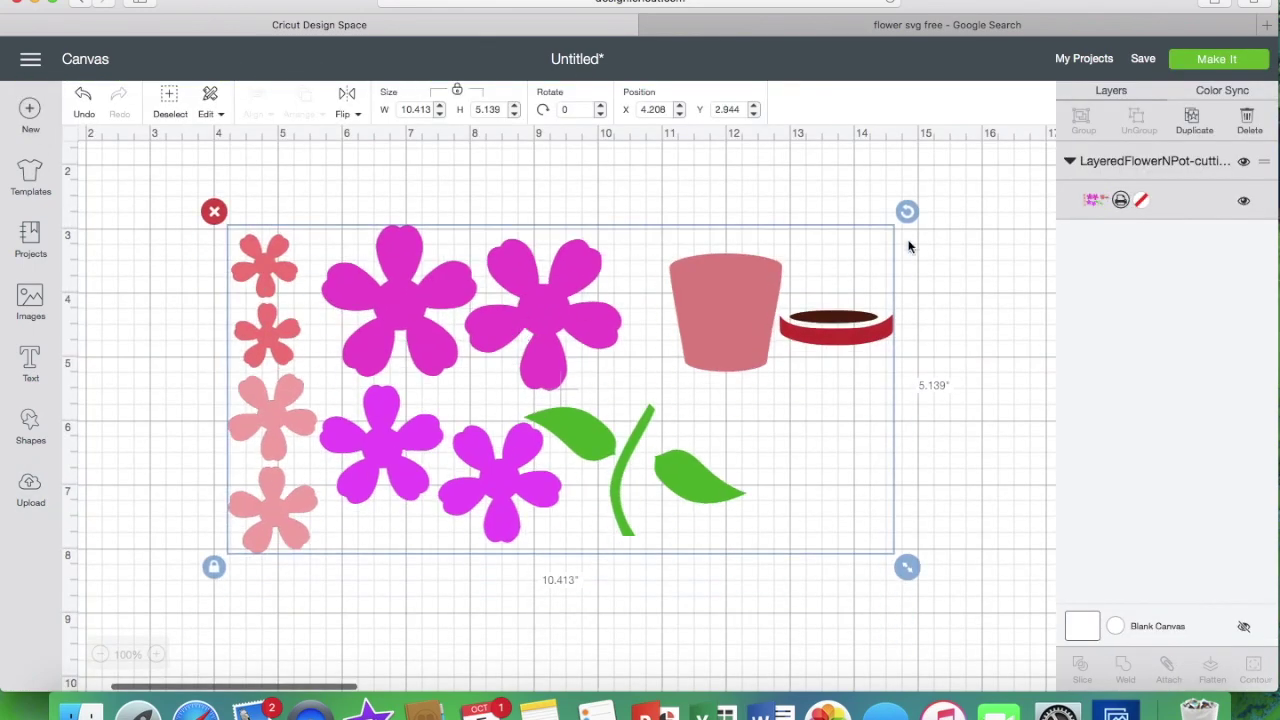
- Change the LayeredFlowerNPot layer's line type from Print to Cut and deselect it
{"action": "left_click", "coordinate": [1141, 201]}
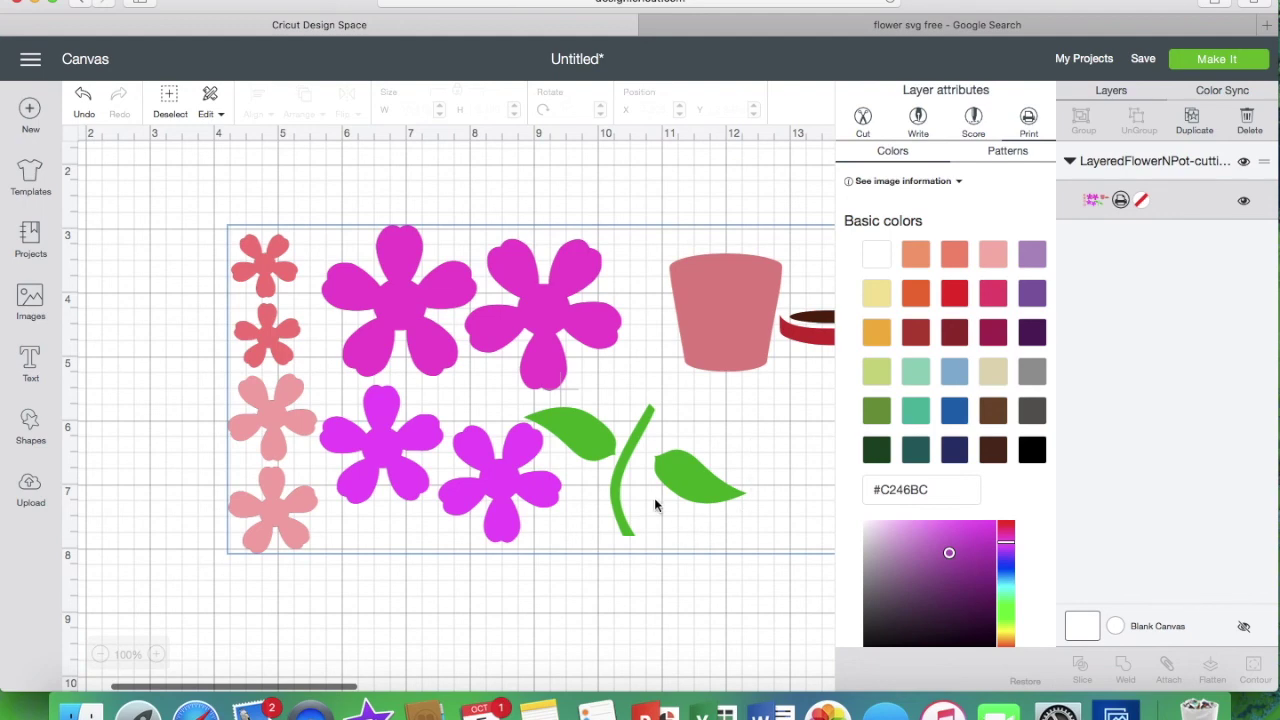
{"action": "left_click", "coordinate": [863, 118]}
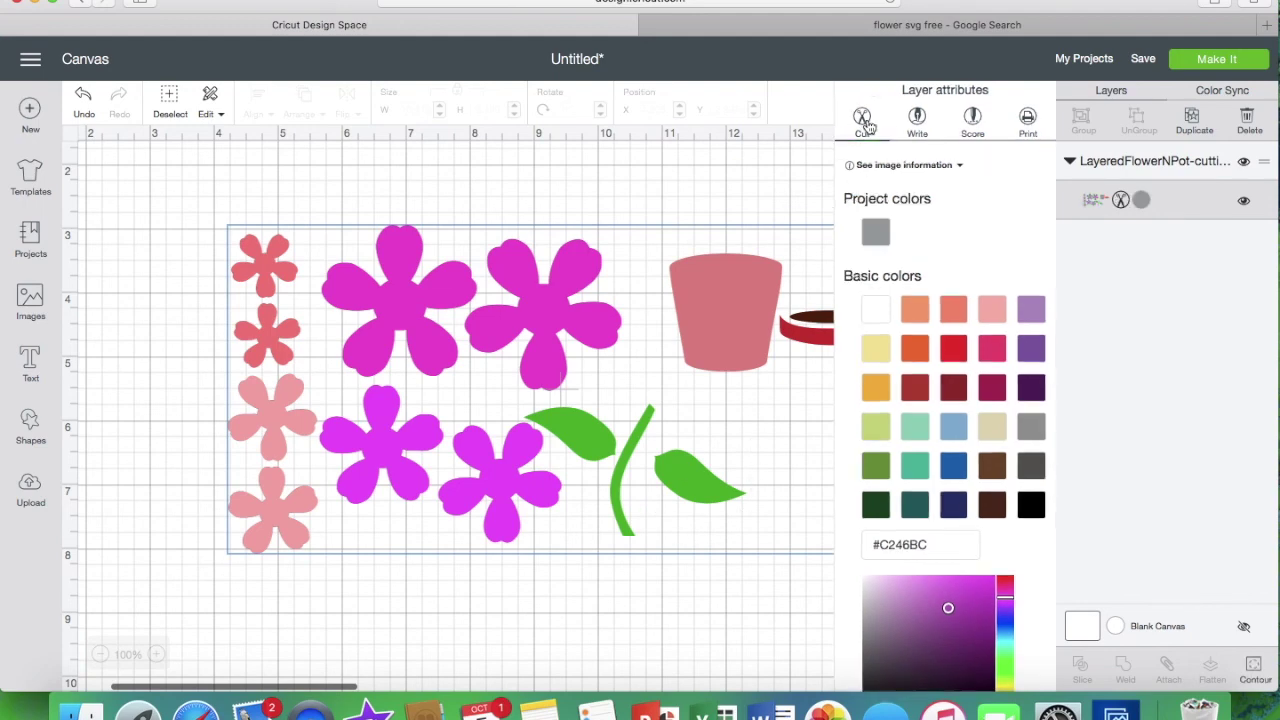
{"action": "left_click", "coordinate": [705, 212]}
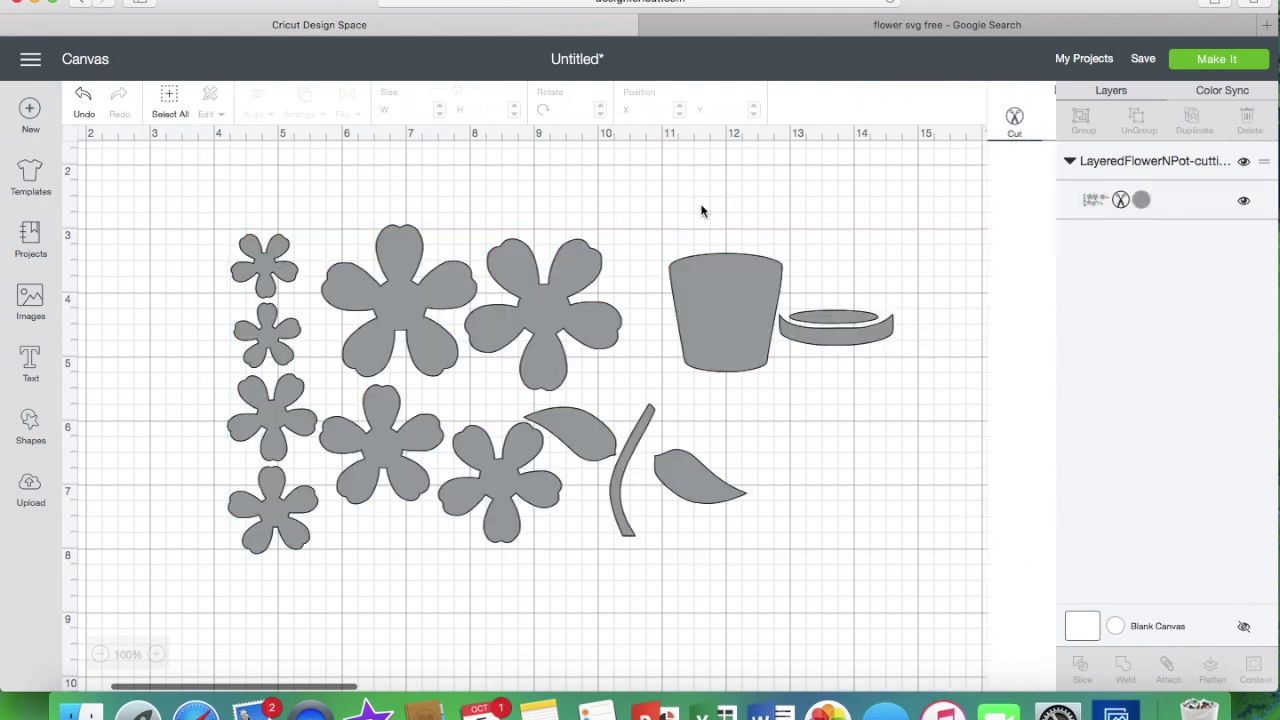
- Add two squares and two circles to the canvas from the basic shapes
{"action": "left_click", "coordinate": [31, 485]}
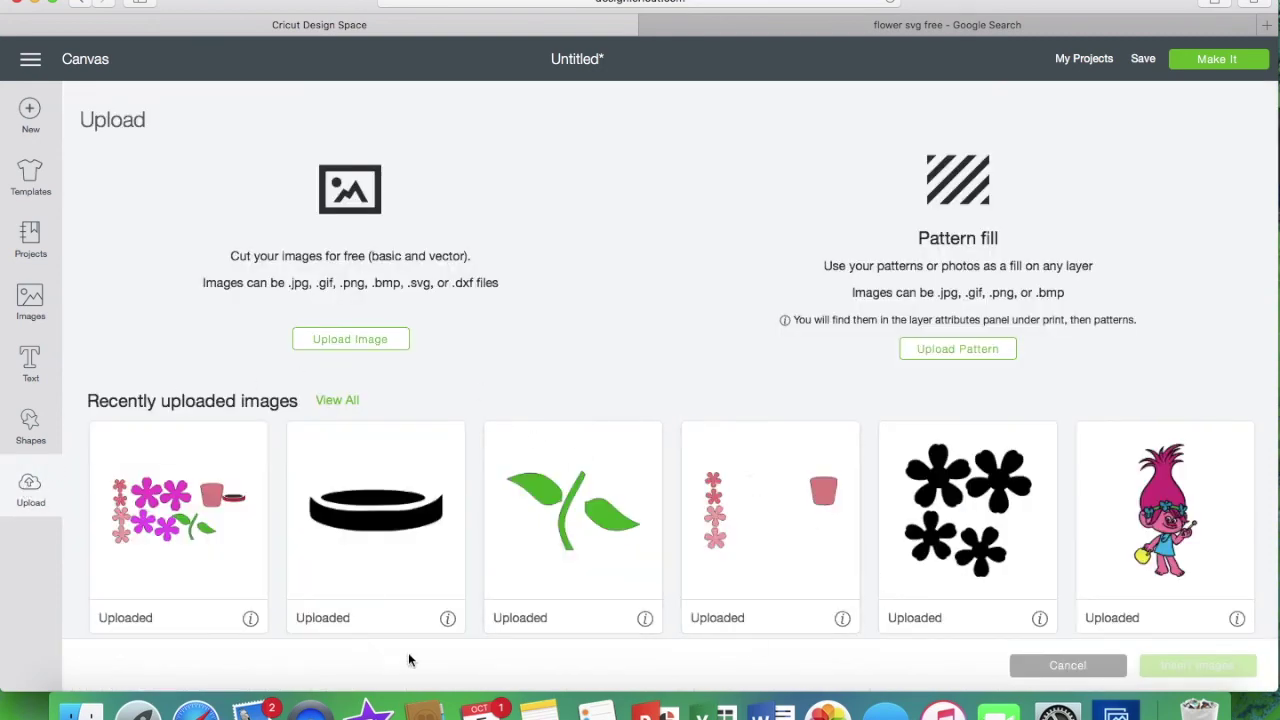
{"action": "left_click", "coordinate": [1050, 670]}
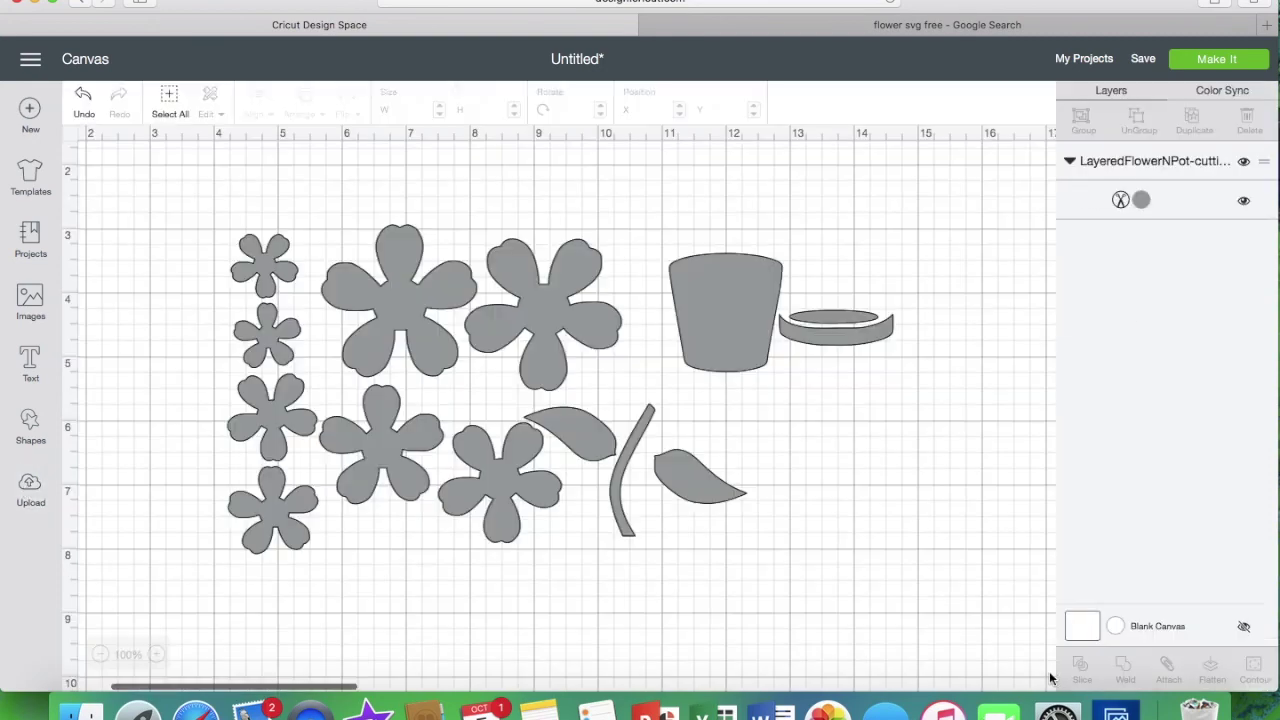
{"action": "left_click", "coordinate": [31, 424]}
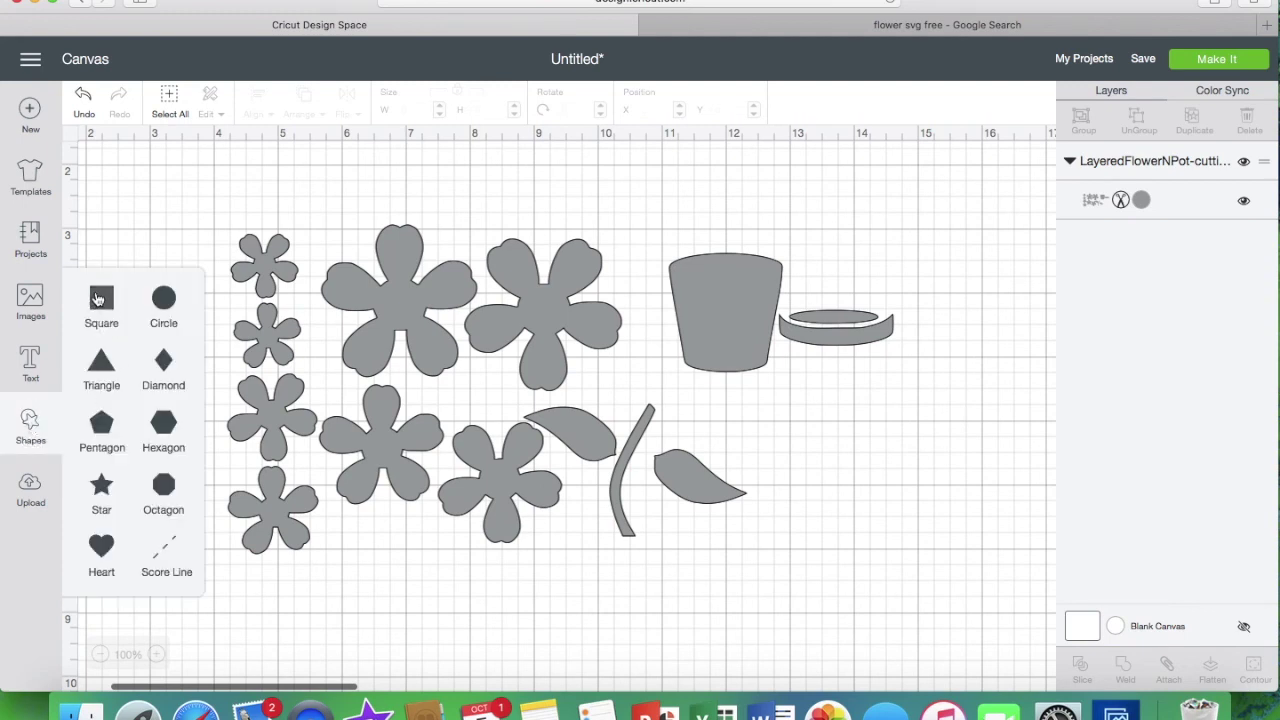
{"action": "left_click", "coordinate": [99, 298]}
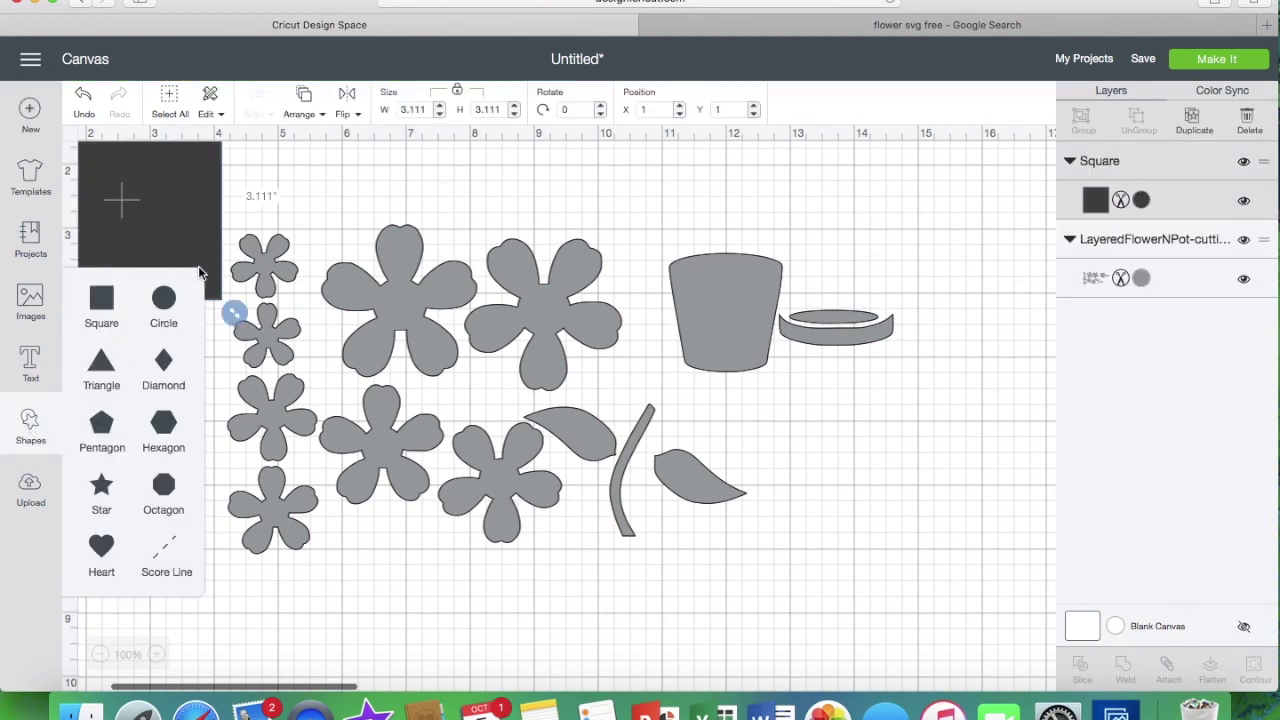
{"action": "left_click", "coordinate": [97, 303]}
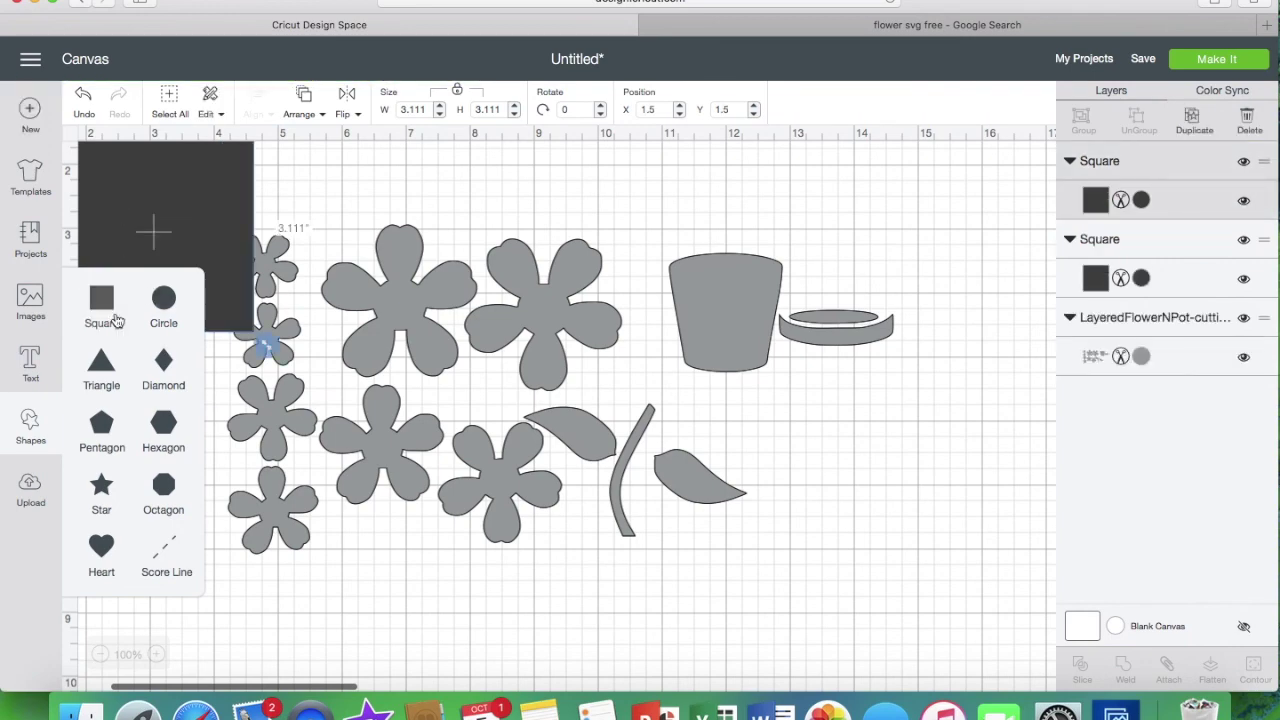
{"action": "left_click", "coordinate": [160, 302]}
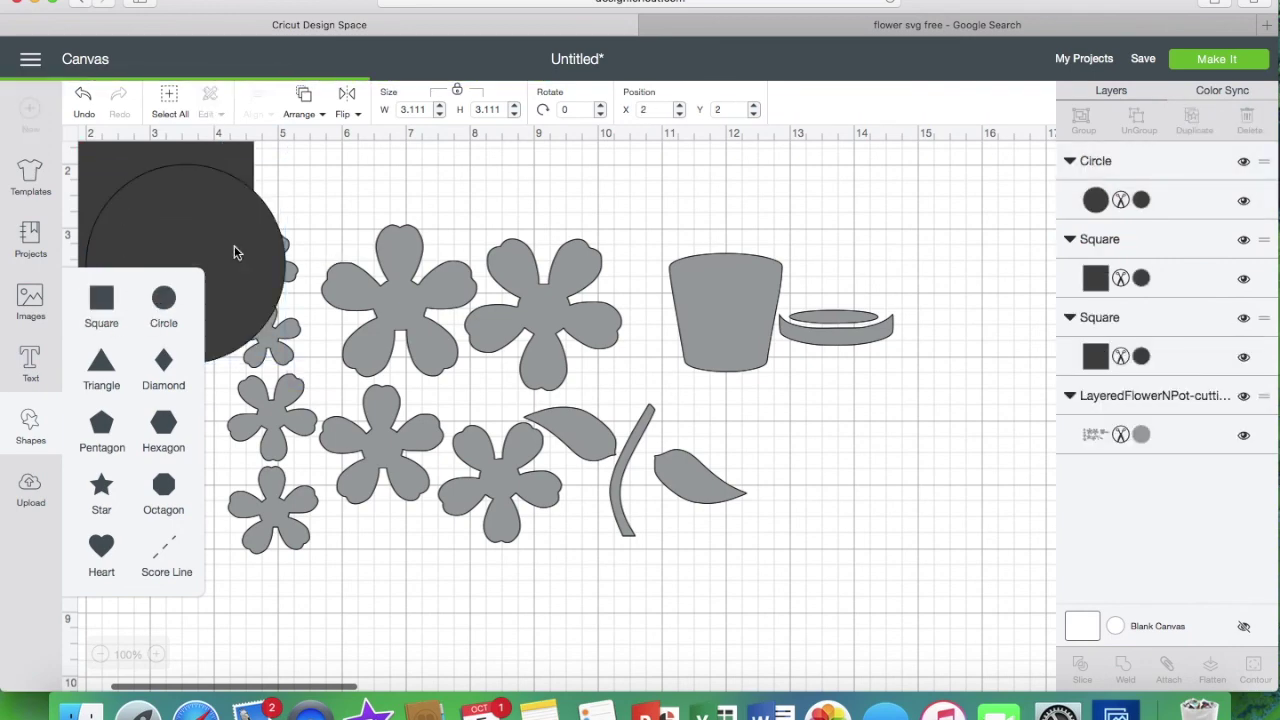
{"action": "left_click", "coordinate": [158, 305]}
- Place one circle over the pot rim and slice it with the LayeredFlowerNPot layer
{"action": "left_click_drag", "start_coordinate": [226, 229], "coordinate": [872, 306]}
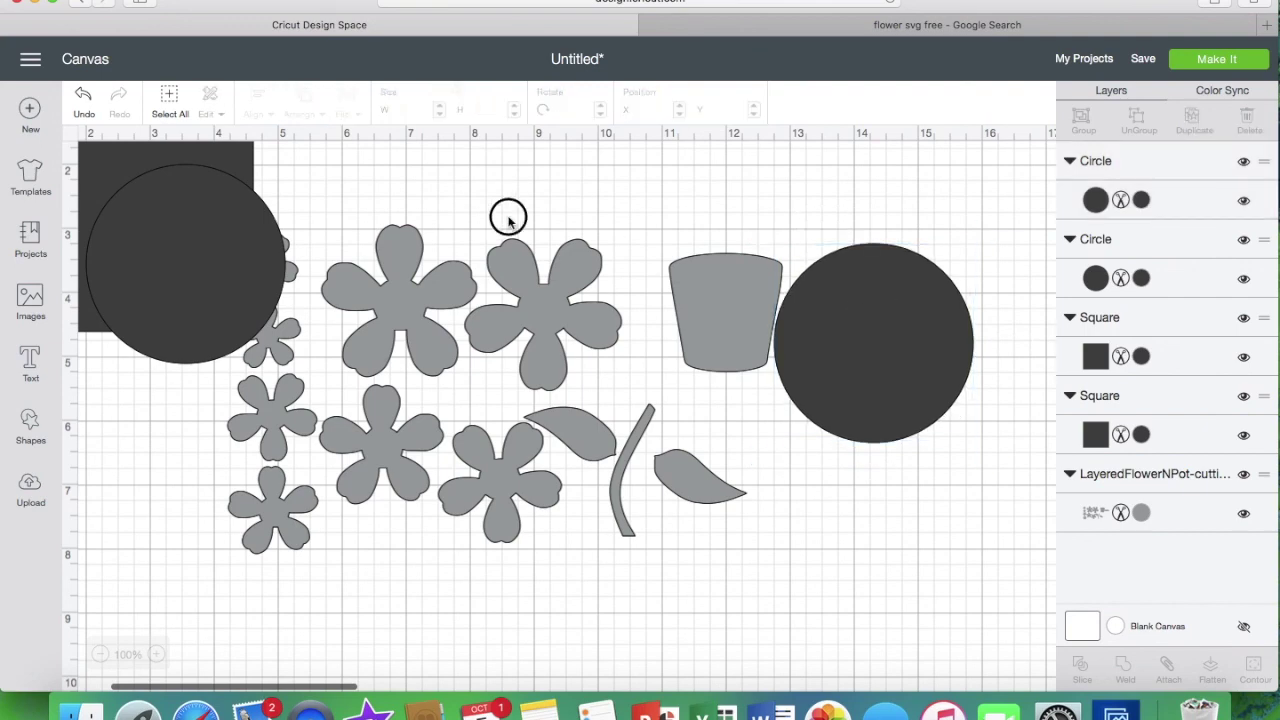
{"action": "left_click_drag", "start_coordinate": [486, 189], "coordinate": [689, 523]}
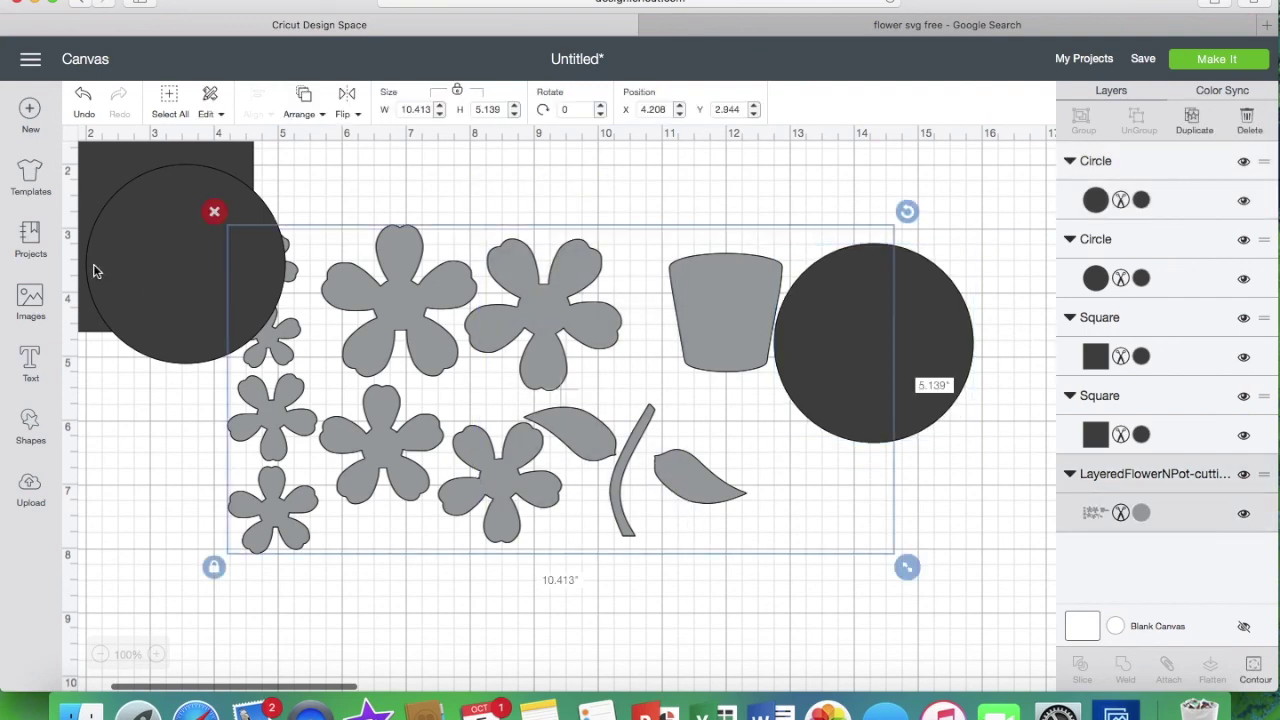
{"action": "left_click", "coordinate": [923, 338], "text": "shift"}
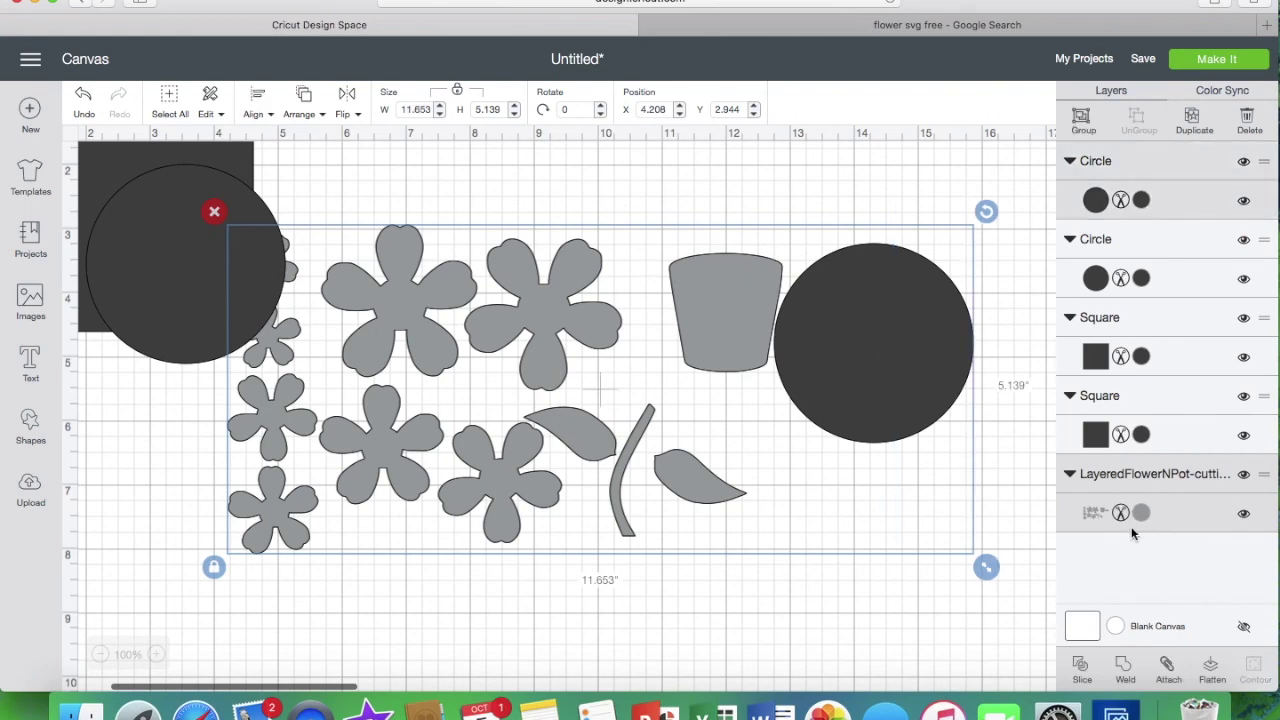
{"action": "left_click", "coordinate": [1087, 670]}
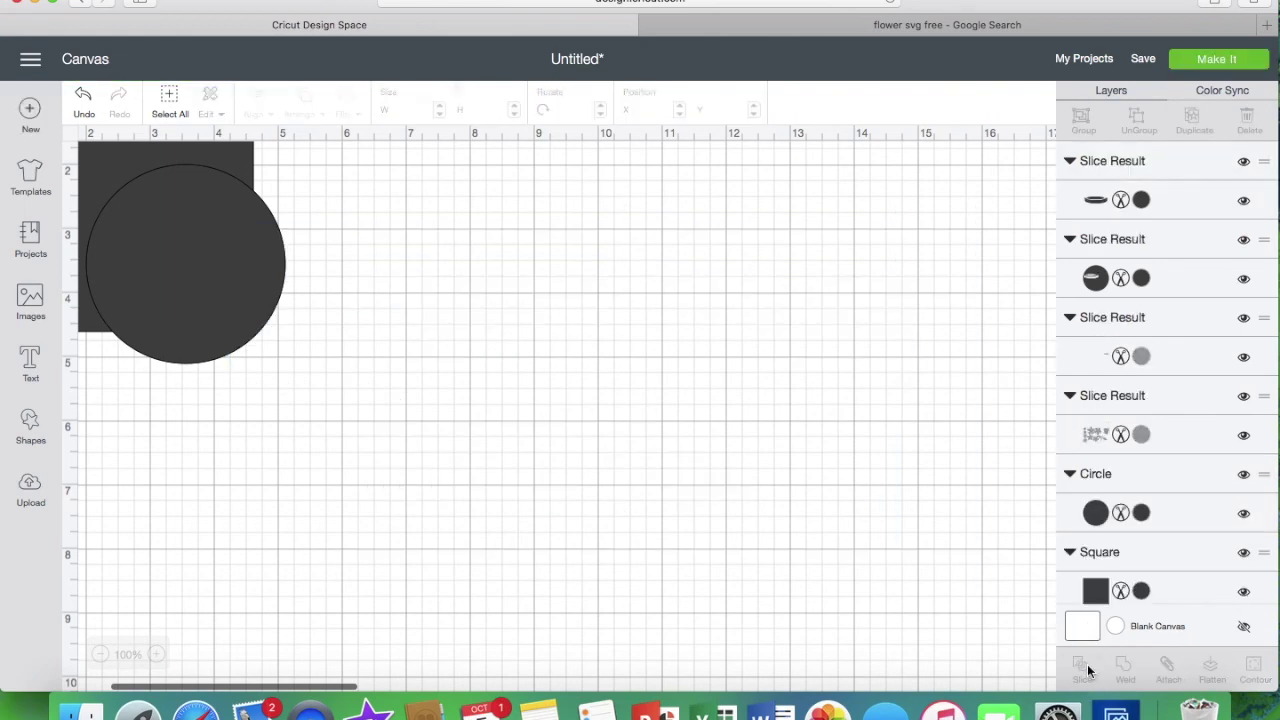
- Set the sliced grey rim apart from the pot and delete the circle remnant and the dark rim copy
{"action": "left_click_drag", "start_coordinate": [831, 341], "coordinate": [1020, 632]}
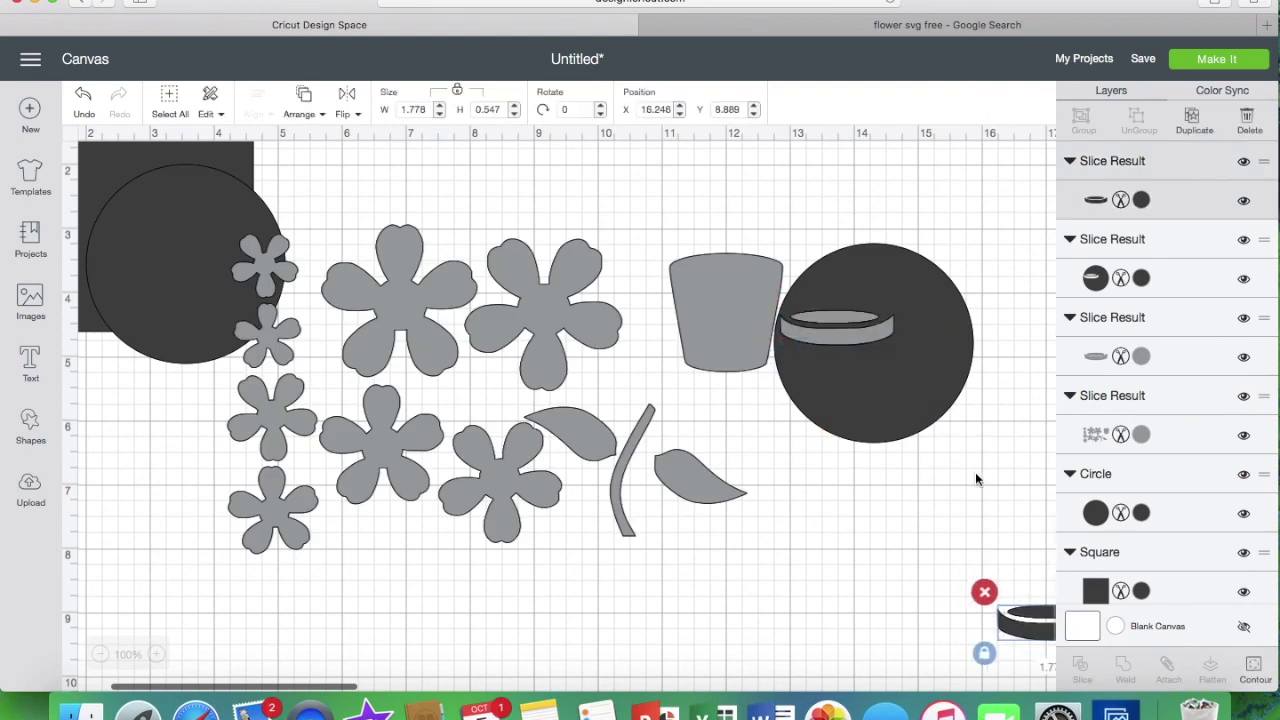
{"action": "left_click_drag", "start_coordinate": [896, 404], "coordinate": [935, 470]}
{"action": "key", "text": "Delete"}
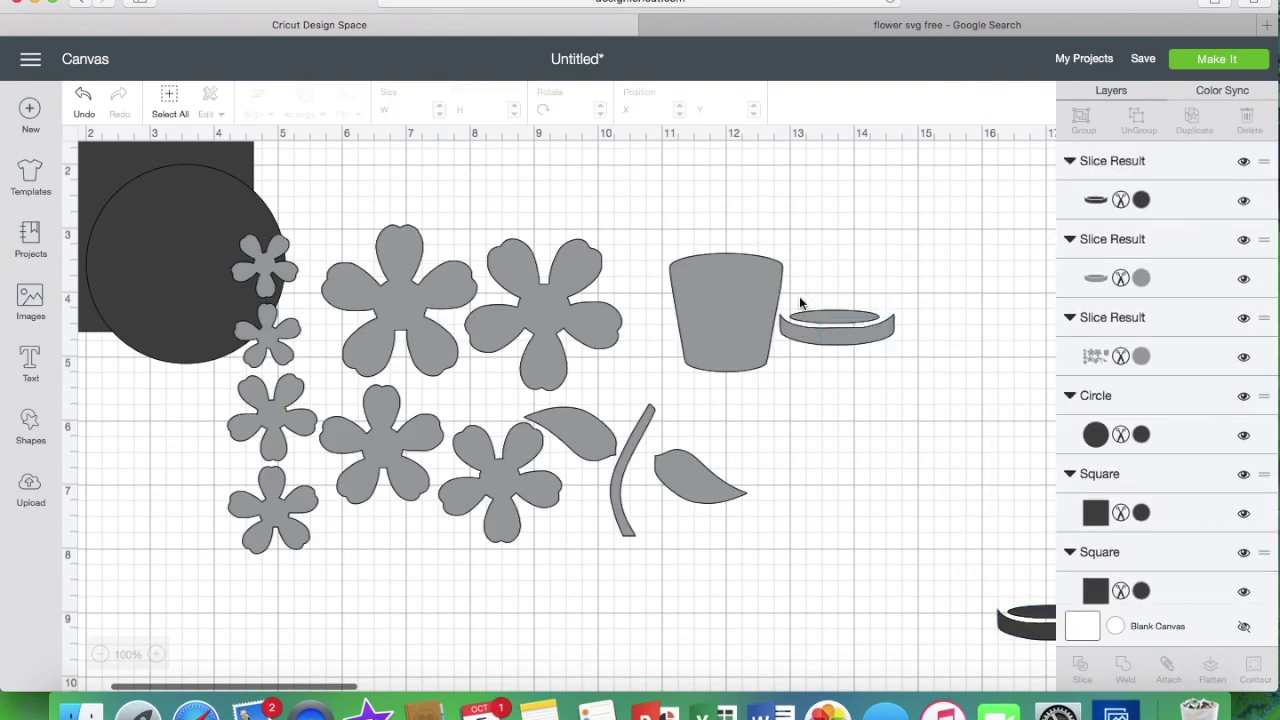
{"action": "left_click_drag", "start_coordinate": [812, 320], "coordinate": [971, 293]}
{"action": "left_click", "coordinate": [1010, 614]}
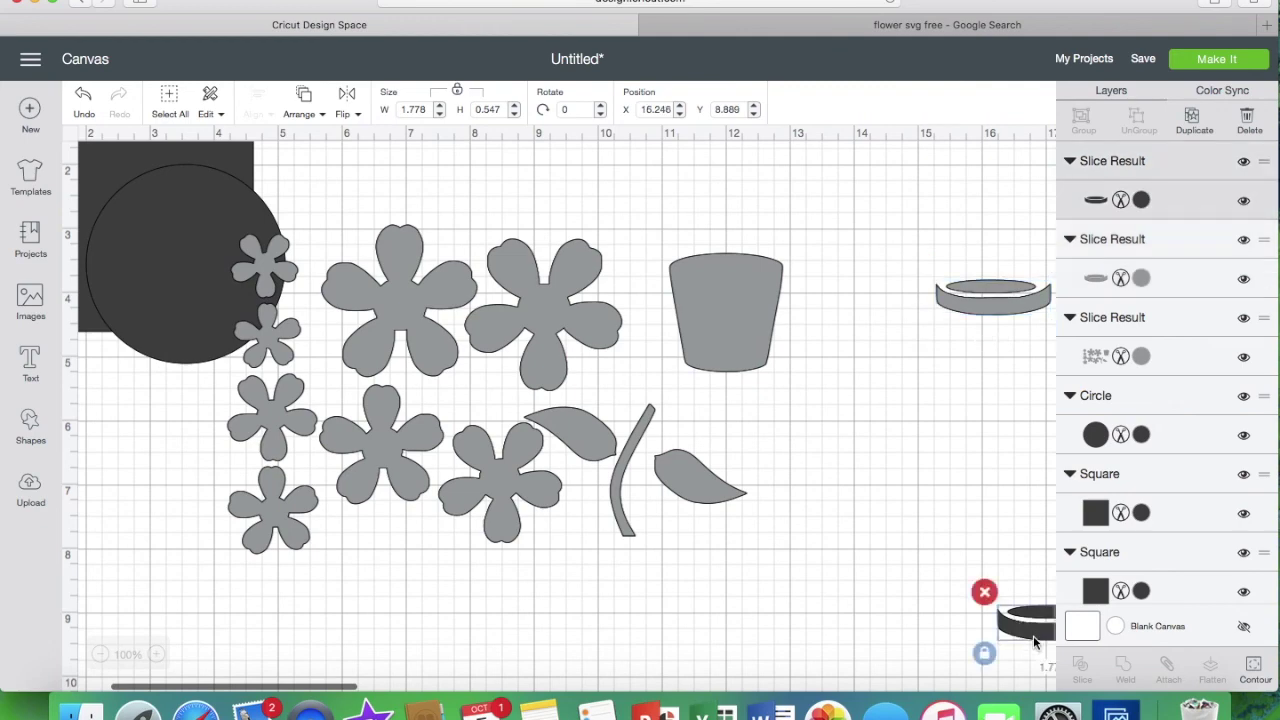
{"action": "key", "text": "Delete"}
- Place the other circle over the pot and slice it with the layer holding the pot and flowers
{"action": "left_click_drag", "start_coordinate": [183, 265], "coordinate": [743, 297]}
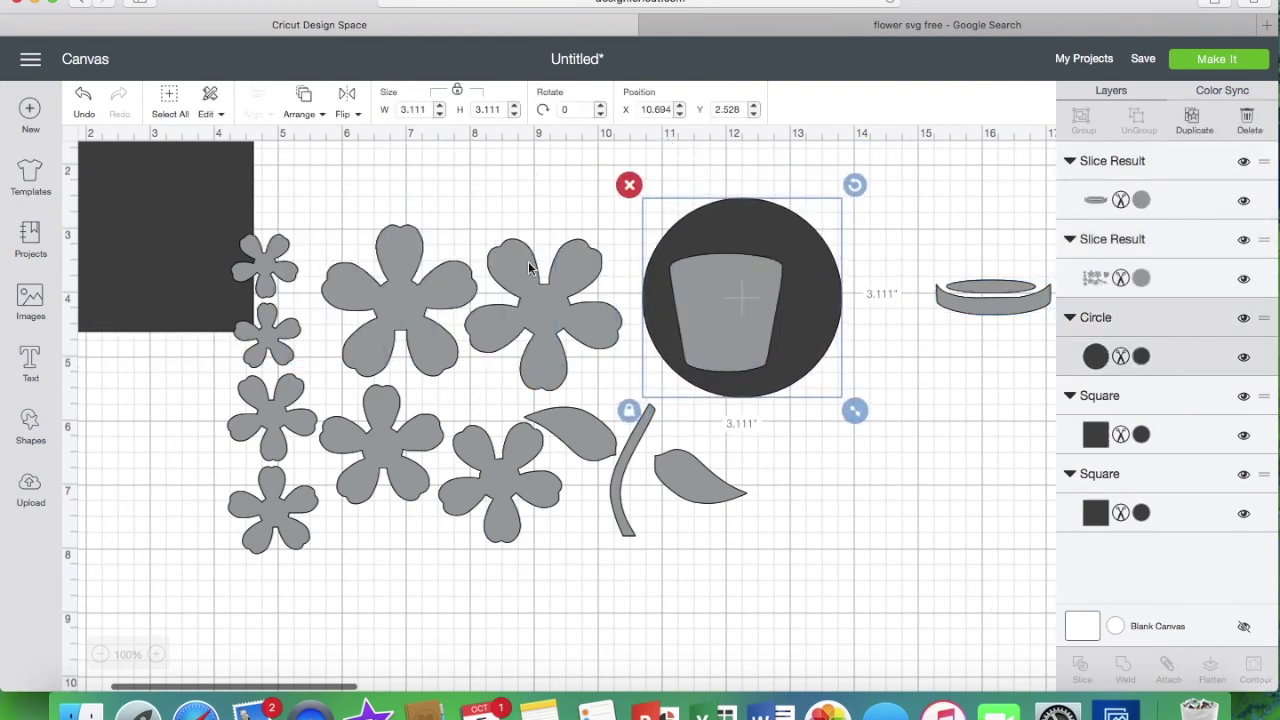
{"action": "left_click", "coordinate": [505, 360], "text": "shift"}
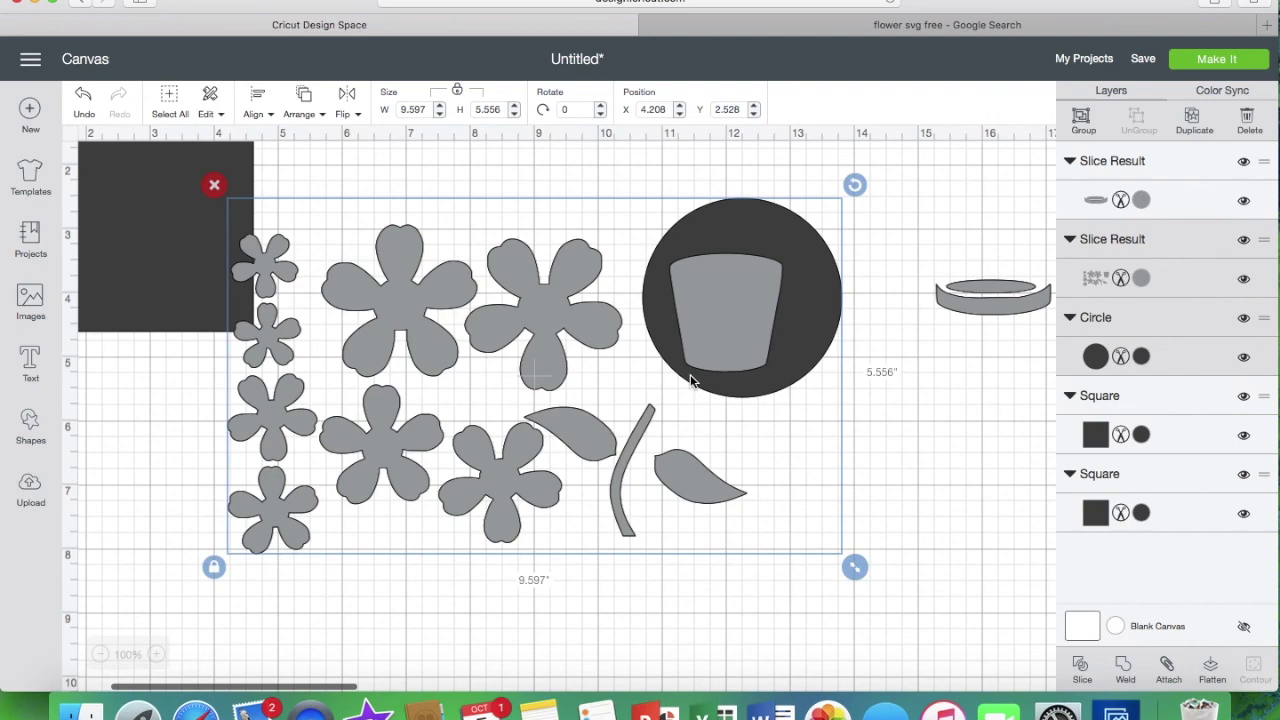
{"action": "left_click", "coordinate": [1097, 663]}
- Set the sliced grey pot and the flower layer apart, and delete the dark pot copy and the circle remnant
{"action": "left_click_drag", "start_coordinate": [746, 340], "coordinate": [838, 374]}
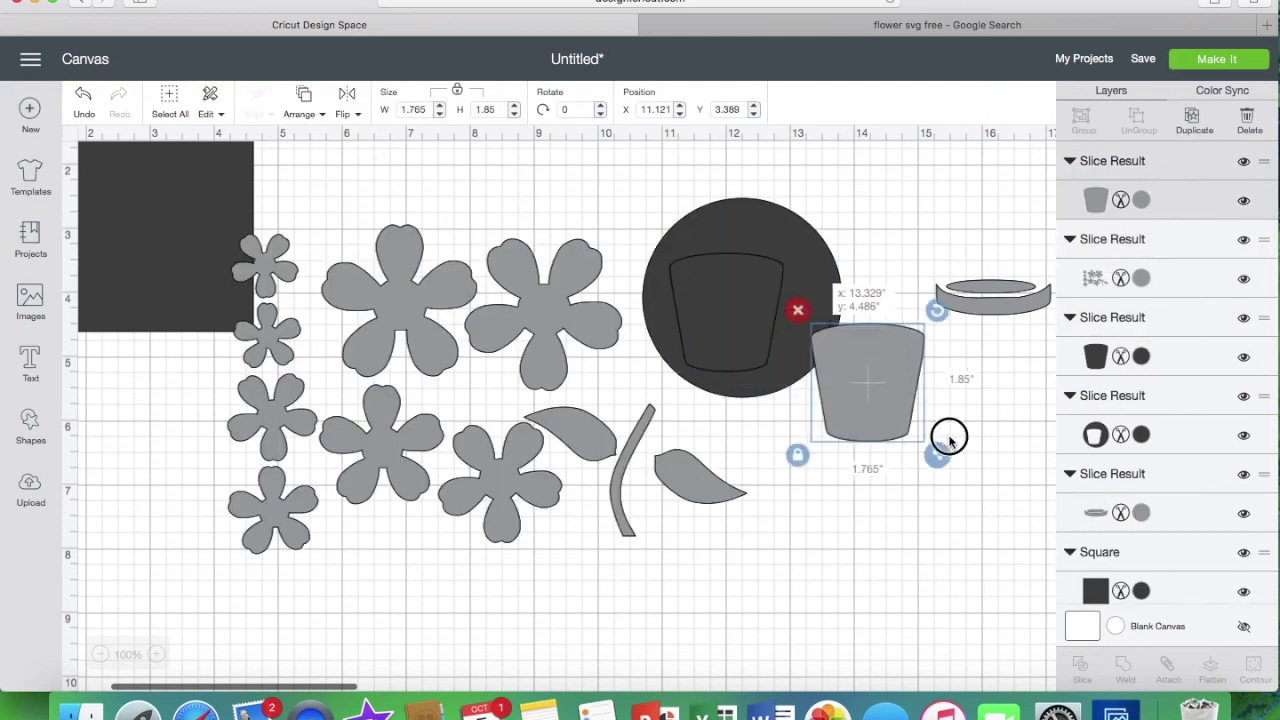
{"action": "left_click_drag", "start_coordinate": [903, 408], "coordinate": [1100, 544]}
{"action": "left_click_drag", "start_coordinate": [694, 314], "coordinate": [760, 486]}
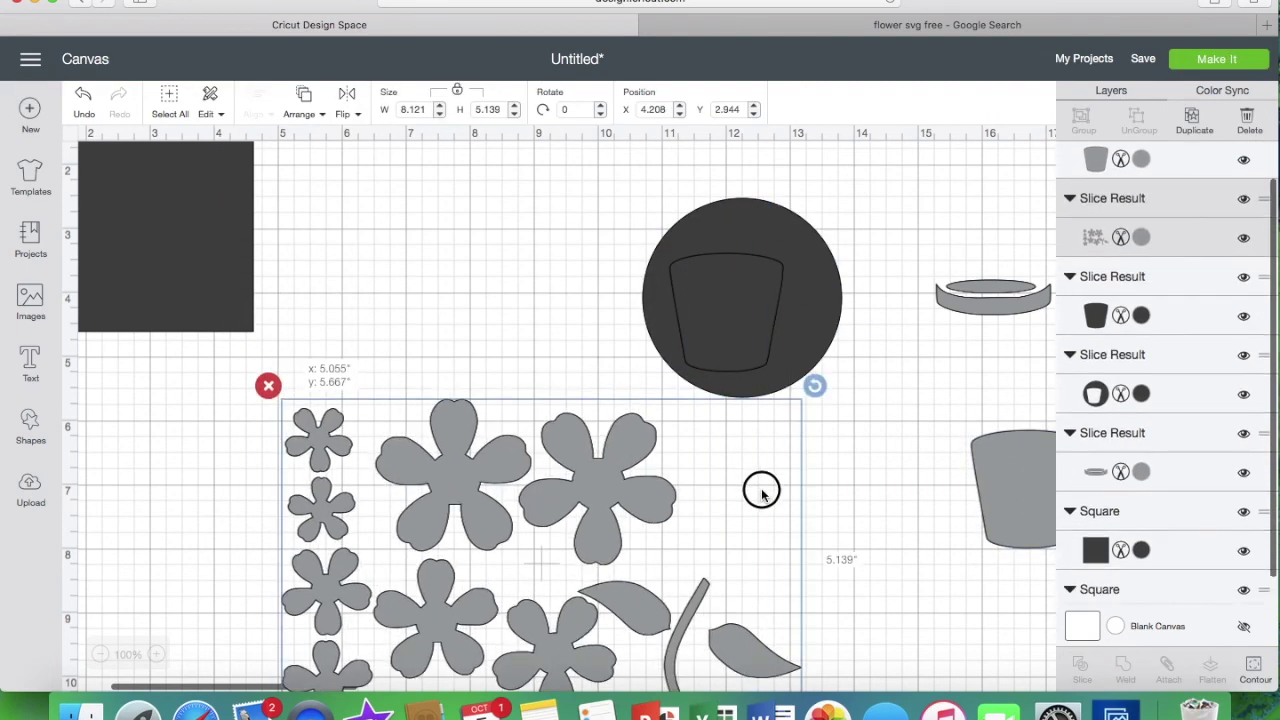
{"action": "left_click", "coordinate": [763, 311]}
{"action": "key", "text": "Delete"}
{"action": "left_click", "coordinate": [662, 245]}
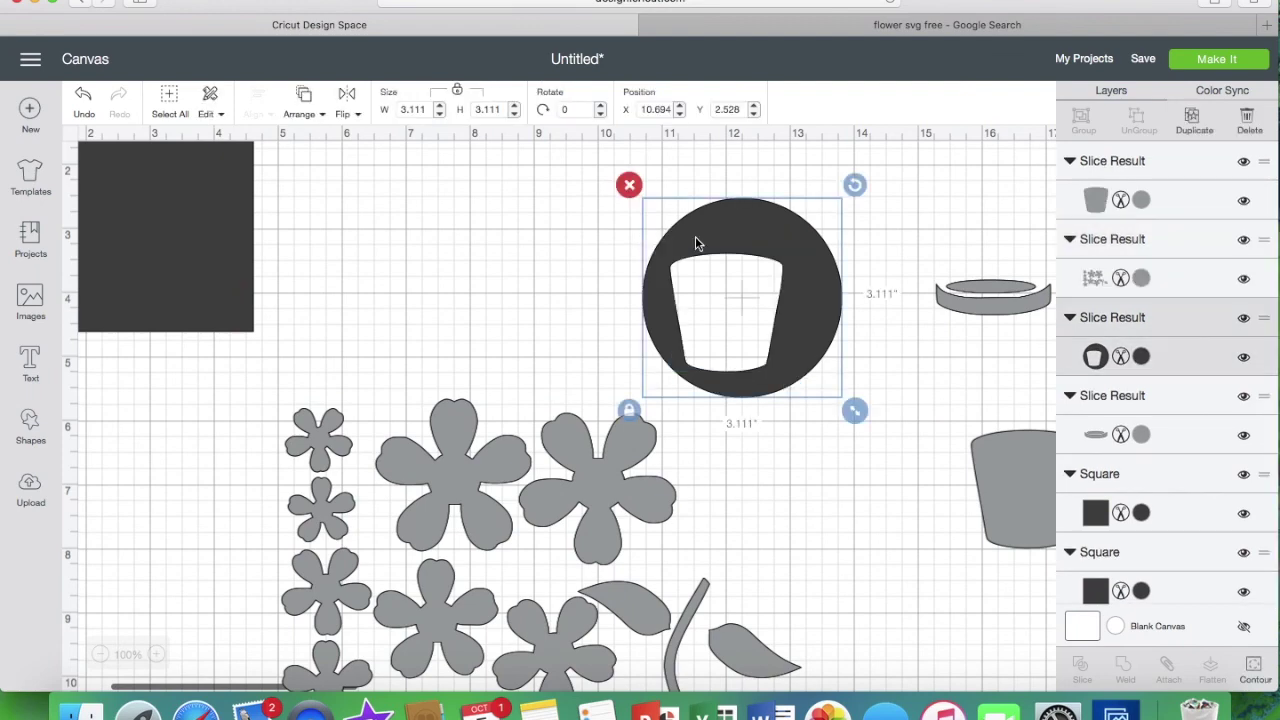
{"action": "left_click", "coordinate": [629, 186]}
- Move the flower and leaf layer back up, with one square parked below it and the other under the small flowers
{"action": "left_click_drag", "start_coordinate": [608, 525], "coordinate": [621, 293]}
{"action": "left_click_drag", "start_coordinate": [226, 268], "coordinate": [757, 660]}
{"action": "left_click", "coordinate": [224, 283]}
{"action": "left_click", "coordinate": [334, 276]}
{"action": "left_click_drag", "start_coordinate": [177, 228], "coordinate": [340, 265]}
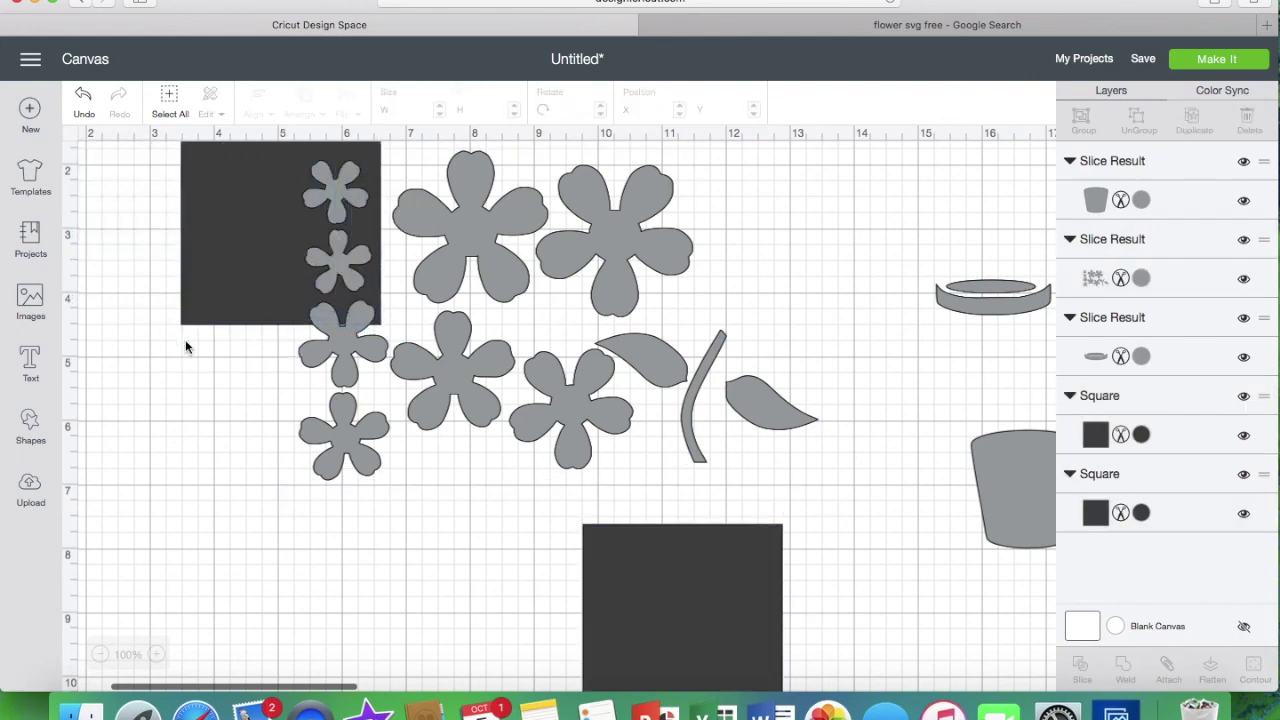
- Unlock the square and stretch it to about 3.25 × 5.9 in across the four small flowers, slicing it with the flower layer
{"action": "left_click", "coordinate": [168, 338]}
{"action": "left_click_drag", "start_coordinate": [395, 341], "coordinate": [403, 517]}
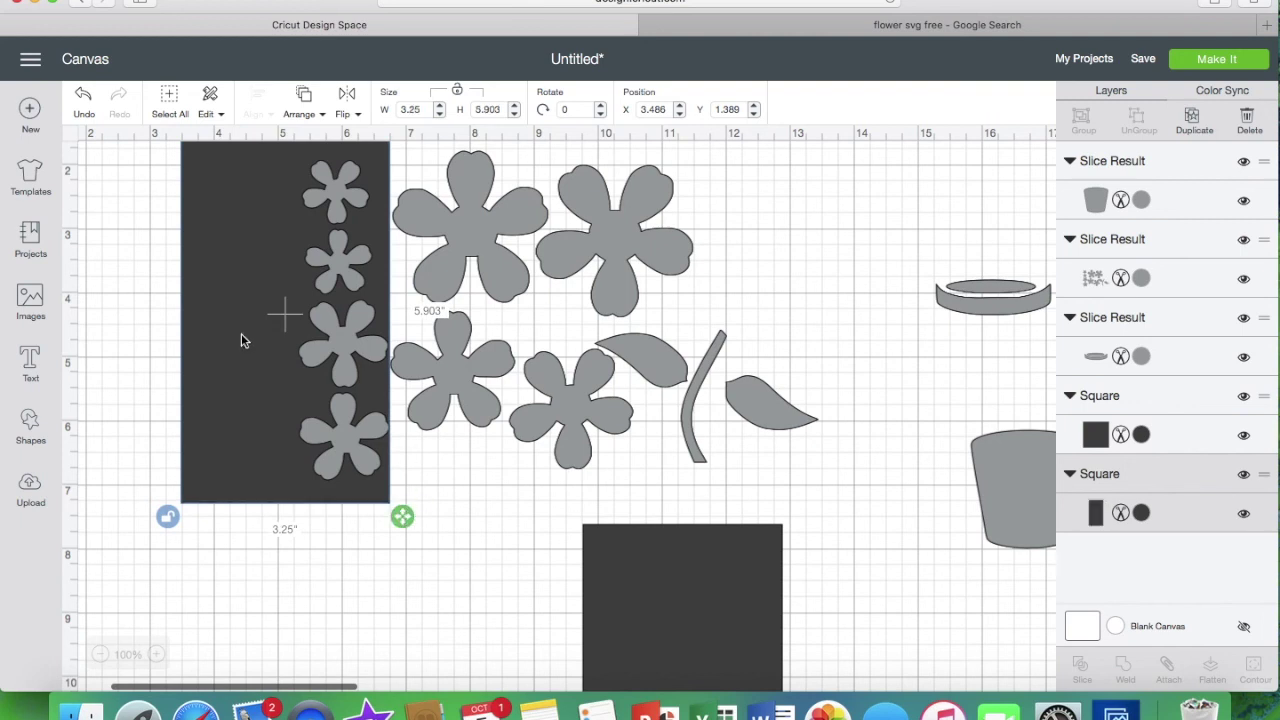
{"action": "right_click", "coordinate": [126, 160]}
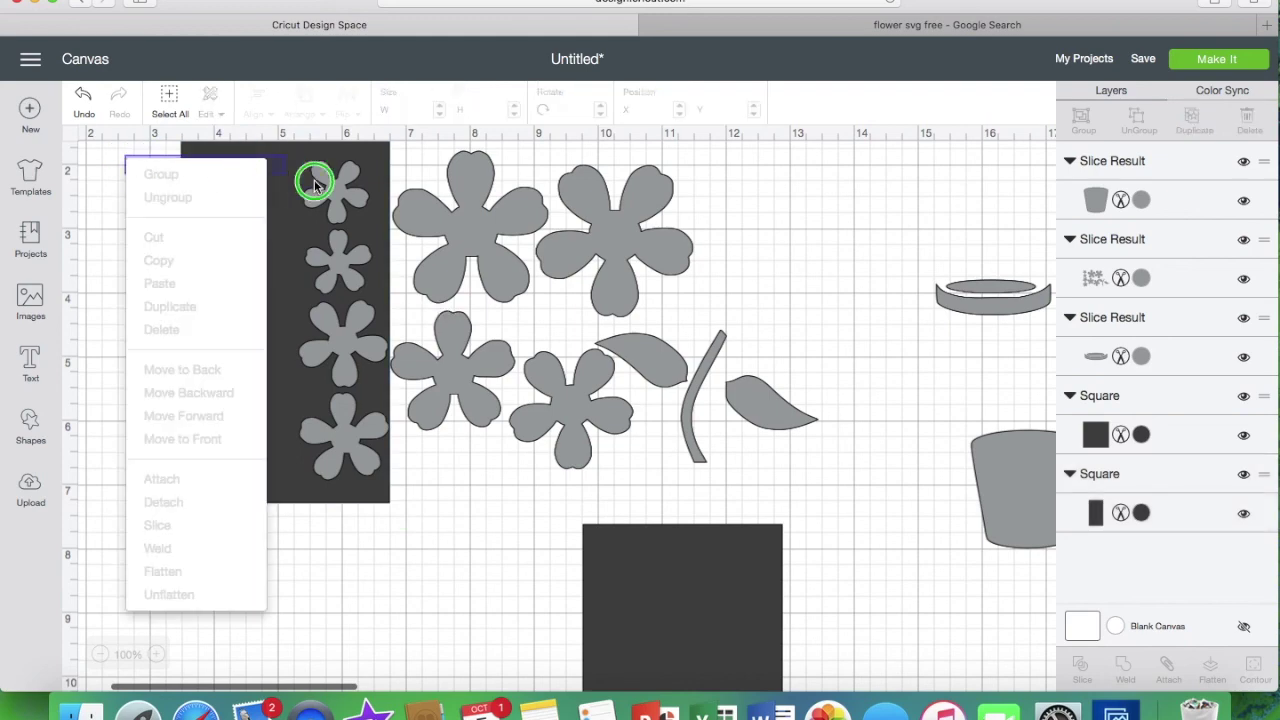
{"action": "left_click", "coordinate": [290, 176], "text": "shift"}
{"action": "left_click", "coordinate": [275, 350]}
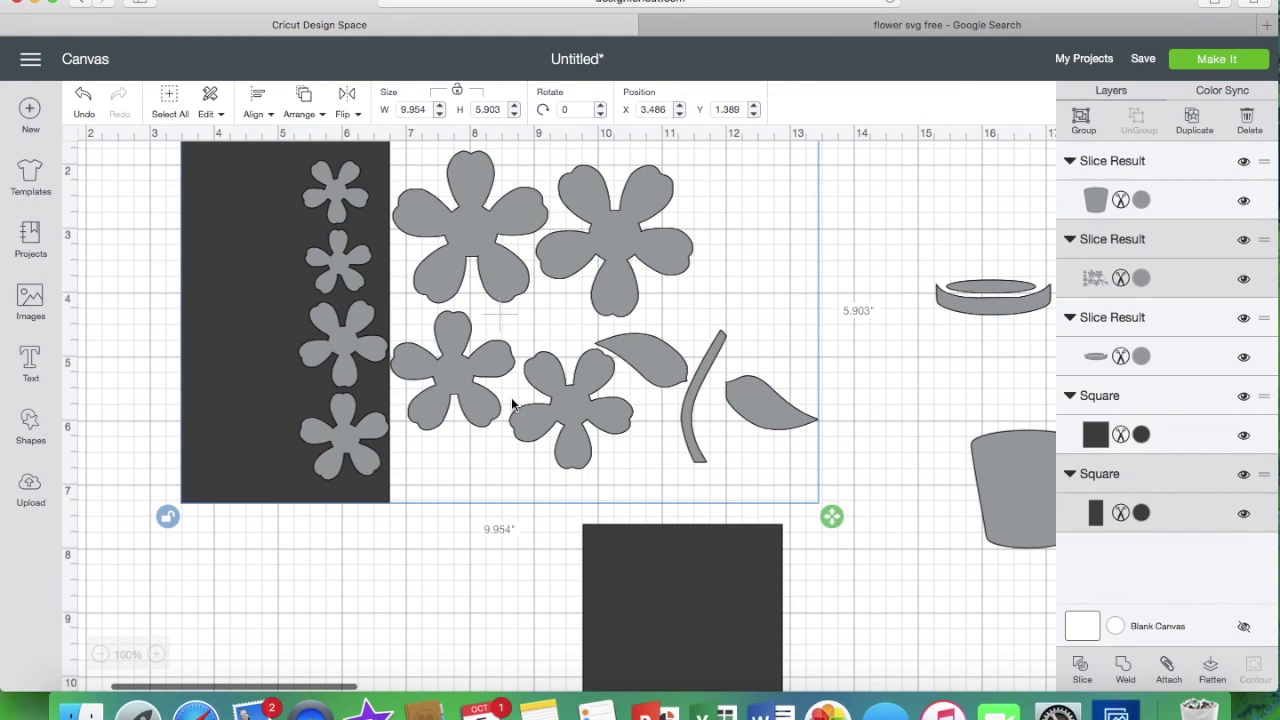
{"action": "left_click", "coordinate": [1097, 678]}
- Delete the grey small flowers and the cut-out rectangle, keeping the dark small flowers set aside near the rim and pot
{"action": "left_click_drag", "start_coordinate": [355, 344], "coordinate": [345, 517]}
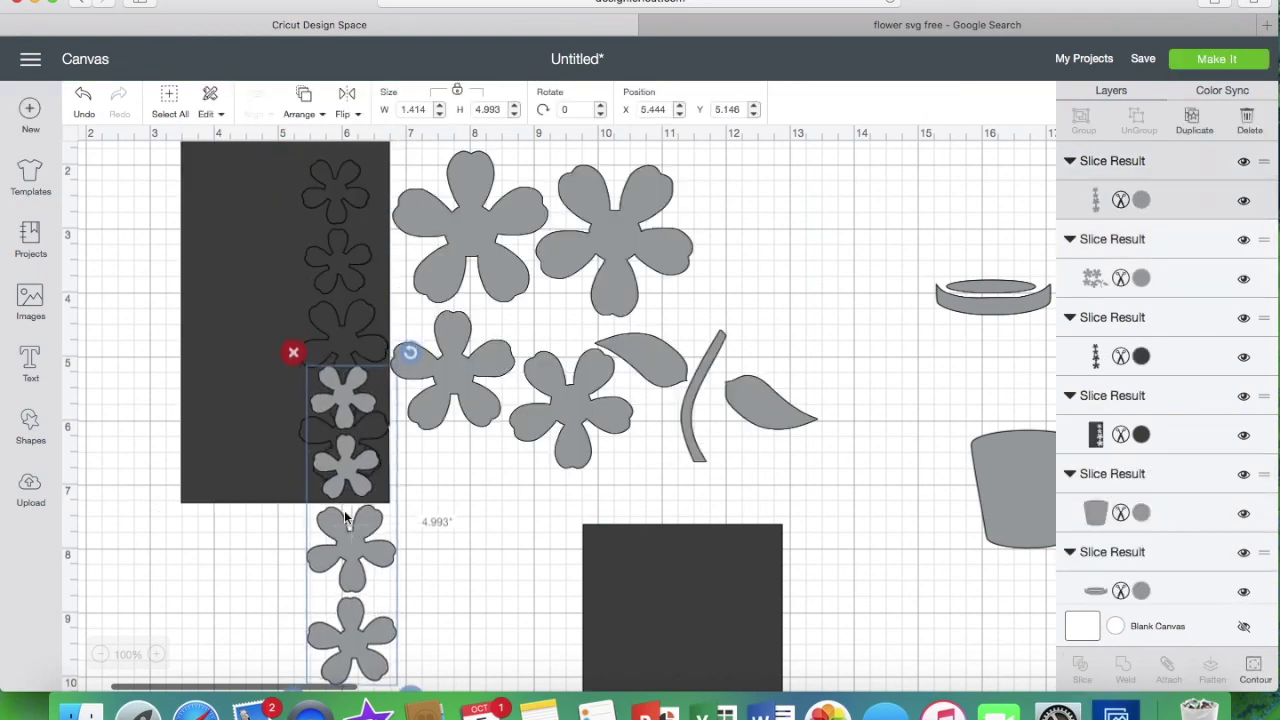
{"action": "left_click", "coordinate": [293, 355]}
{"action": "left_click_drag", "start_coordinate": [342, 352], "coordinate": [895, 422]}
{"action": "left_click_drag", "start_coordinate": [277, 300], "coordinate": [277, 463]}
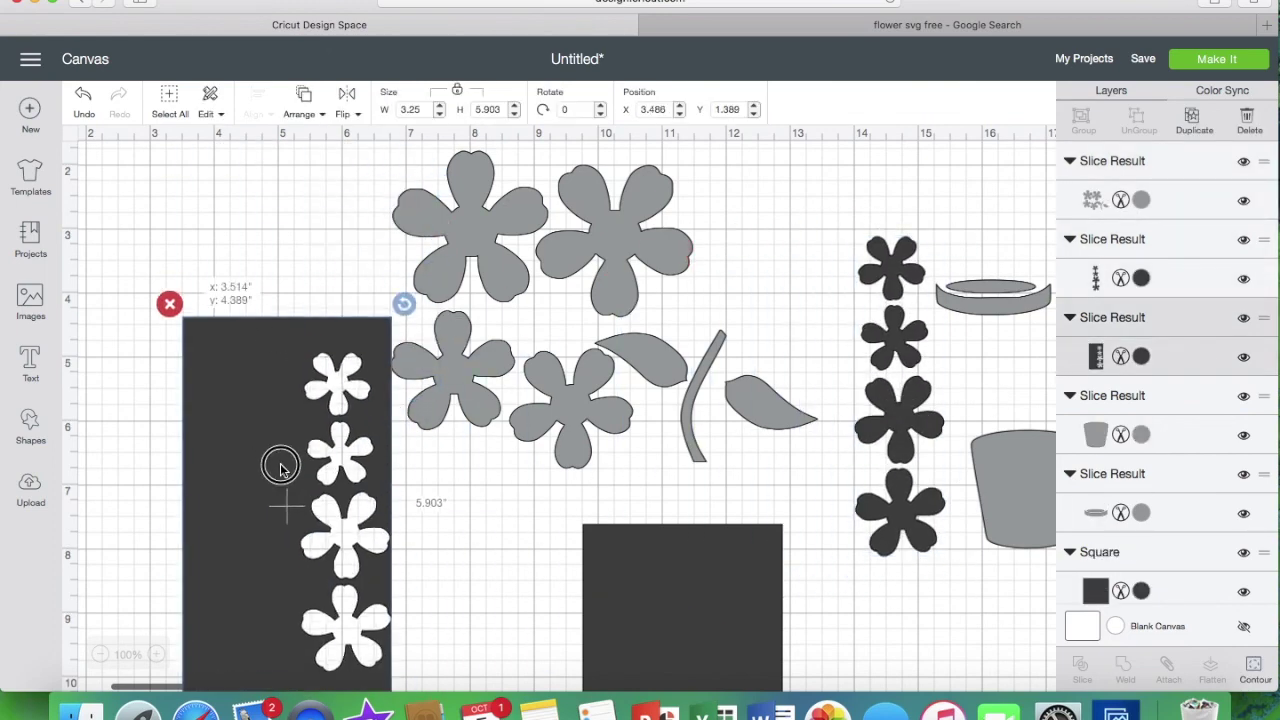
{"action": "key", "text": "Delete"}
- Place the remaining square under the two large flowers and stretch it, with proportions unlocked, to about 6.36 × 3.54 in
{"action": "left_click_drag", "start_coordinate": [428, 320], "coordinate": [326, 325]}
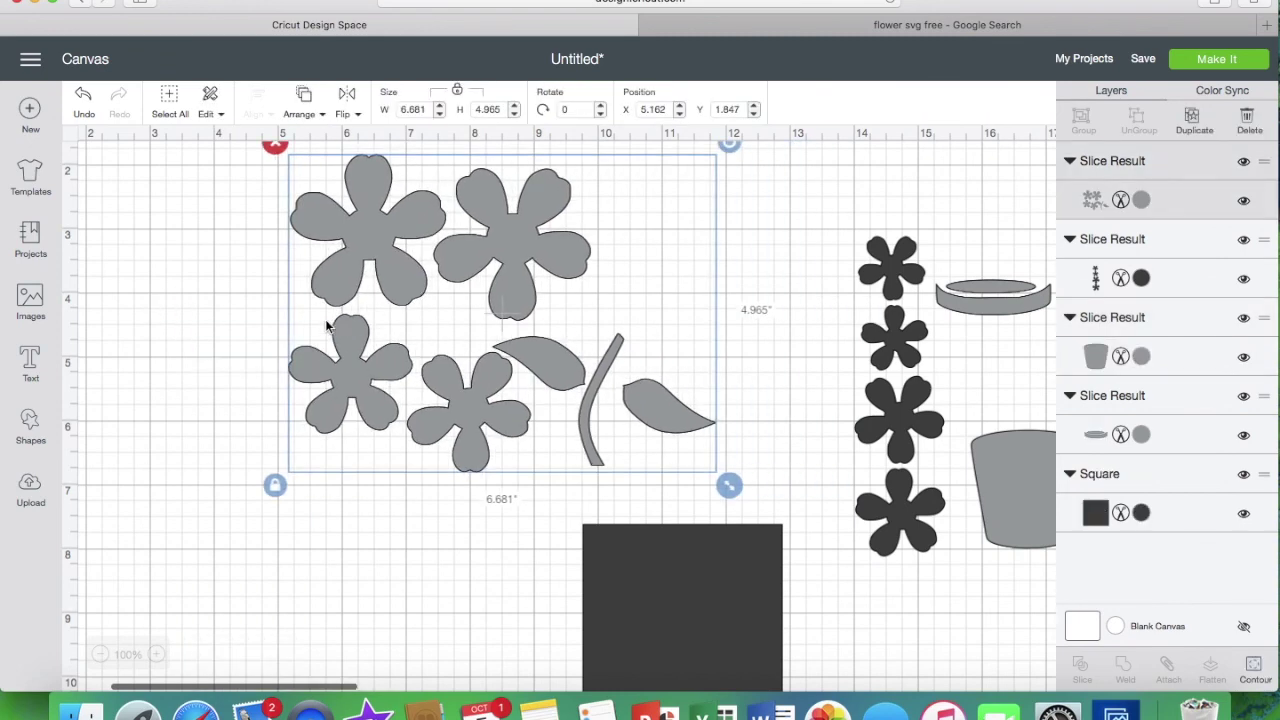
{"action": "left_click_drag", "start_coordinate": [699, 583], "coordinate": [376, 232]}
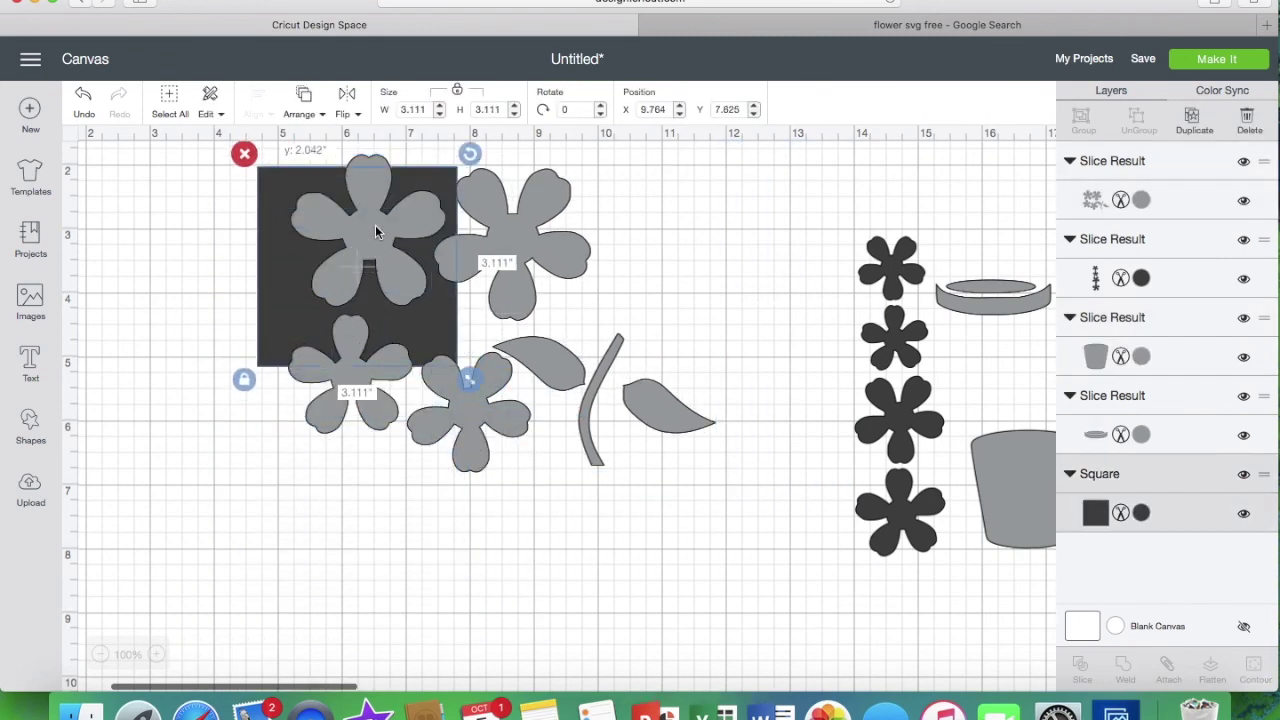
{"action": "left_click_drag", "start_coordinate": [489, 405], "coordinate": [463, 475]}
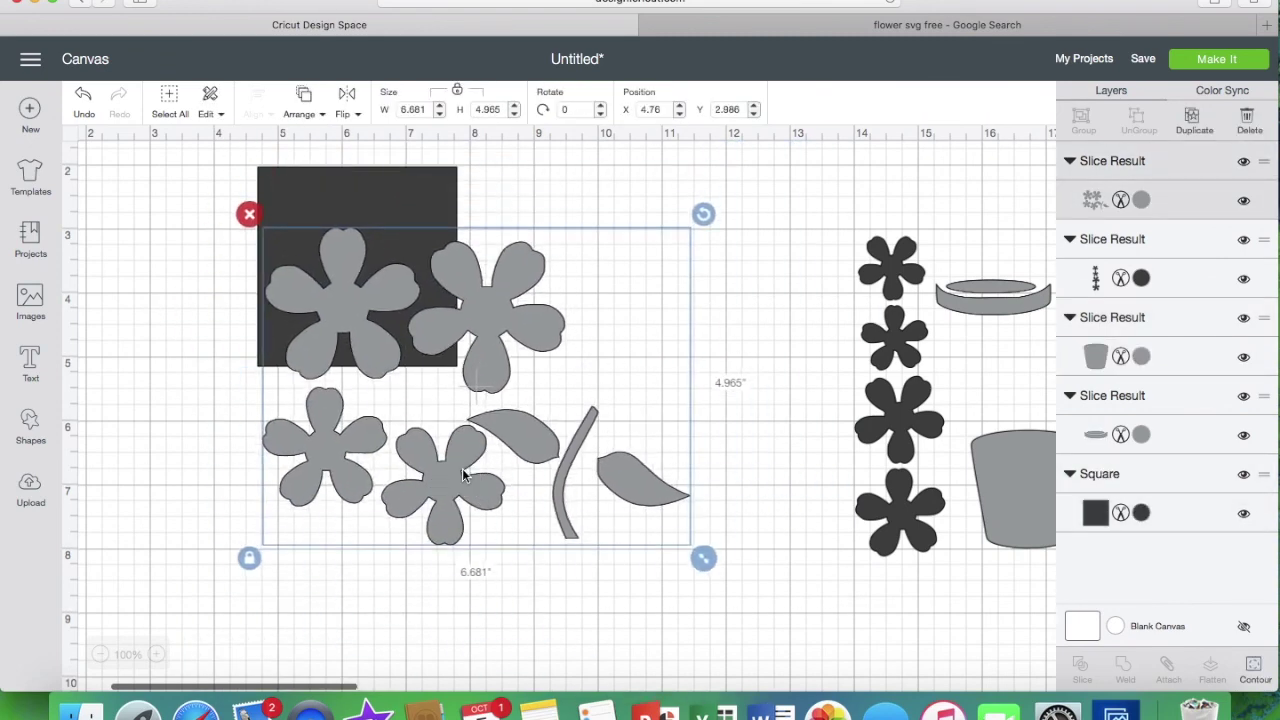
{"action": "left_click", "coordinate": [392, 205]}
{"action": "left_click", "coordinate": [244, 383]}
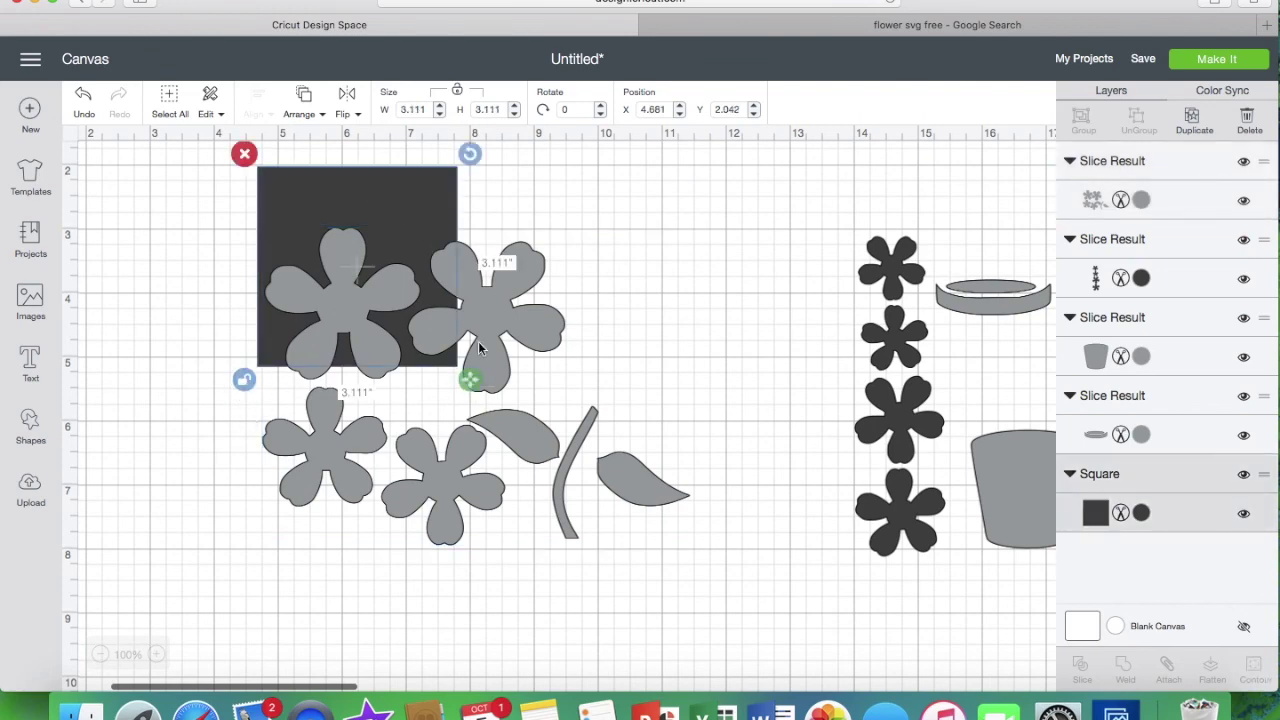
{"action": "left_click_drag", "start_coordinate": [474, 379], "coordinate": [668, 402]}
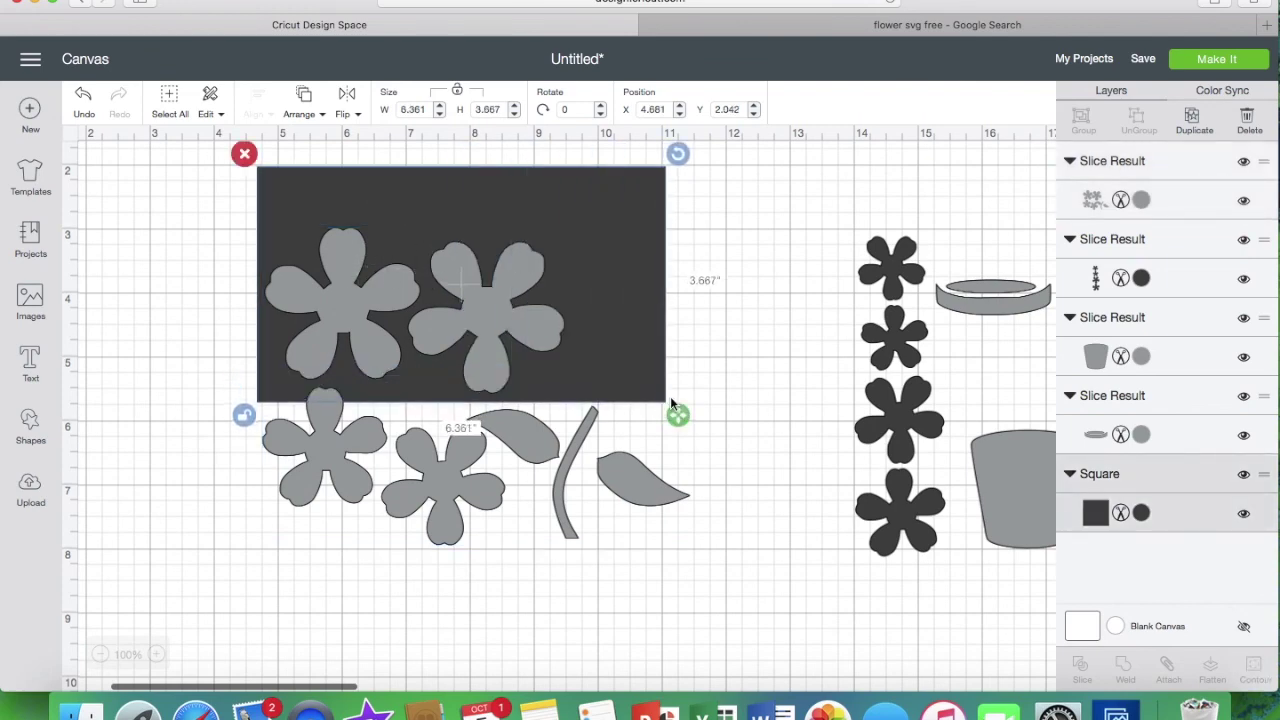
{"action": "left_click_drag", "start_coordinate": [678, 413], "coordinate": [678, 407]}
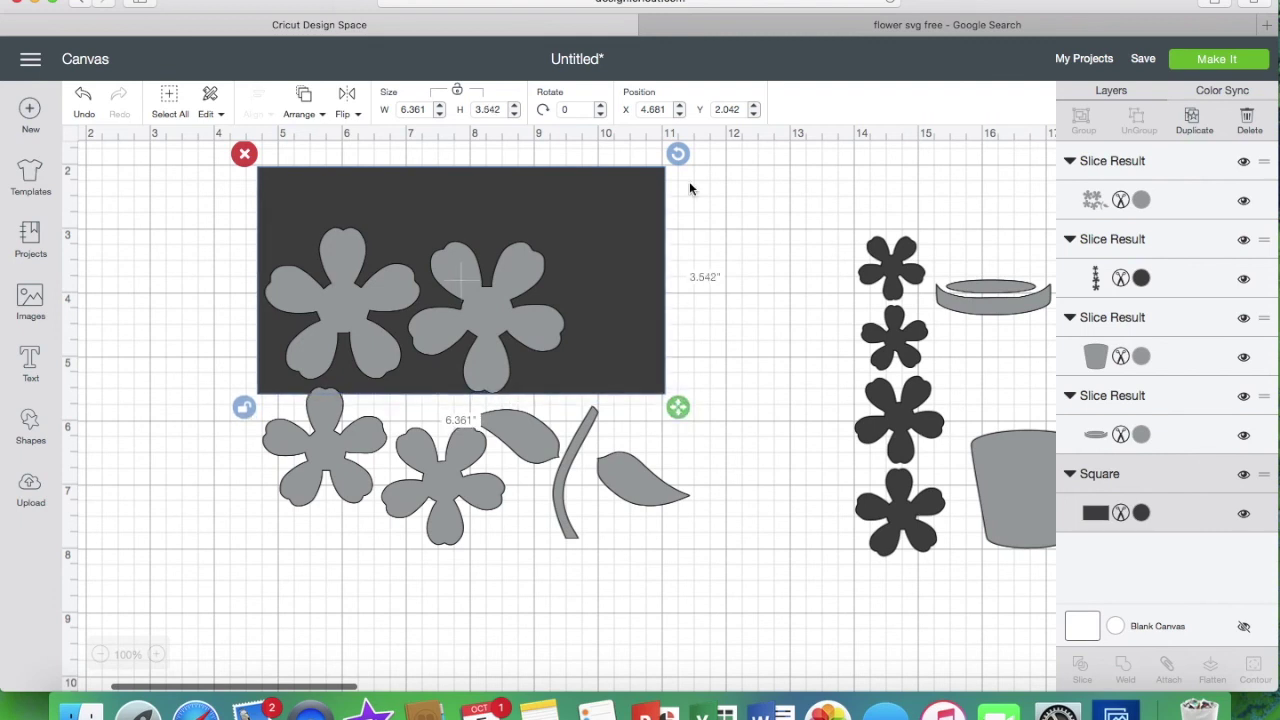
- Rotate the rectangle about 4.08° to clear the smaller flowers and slice it with the flower and leaf layer
{"action": "left_click_drag", "start_coordinate": [679, 156], "coordinate": [669, 180]}
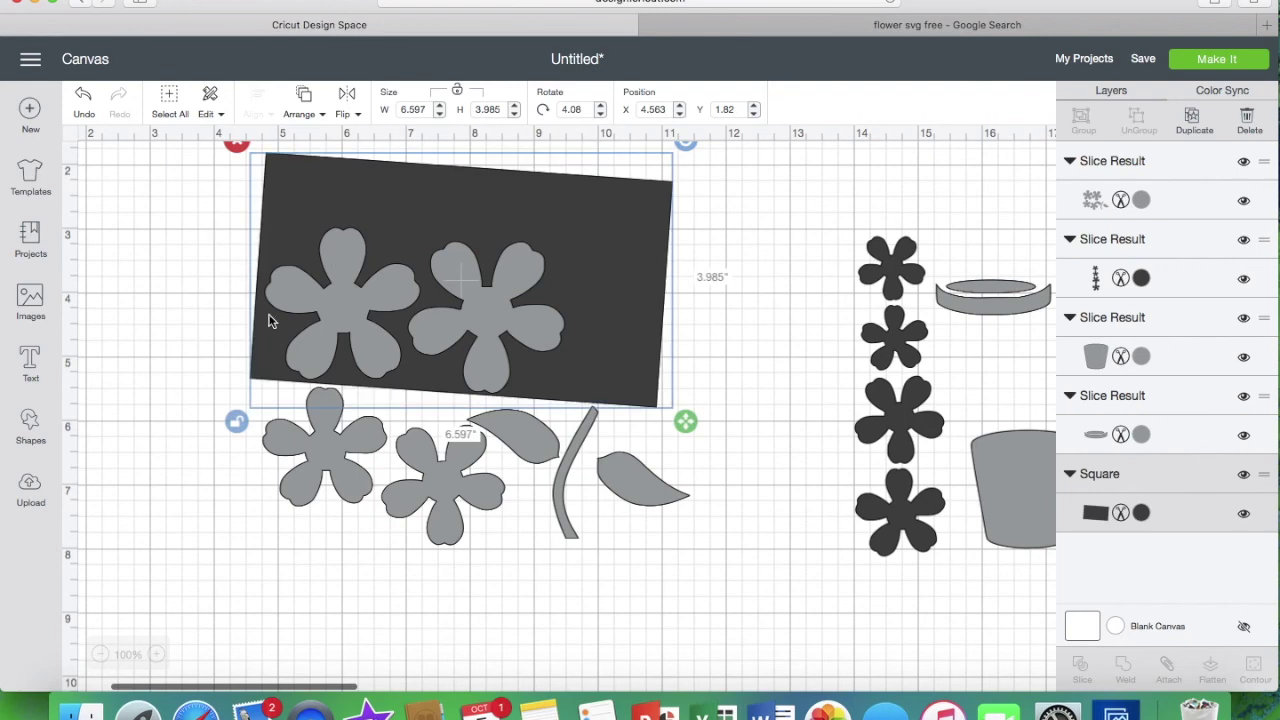
{"action": "left_click", "coordinate": [436, 498], "text": "shift"}
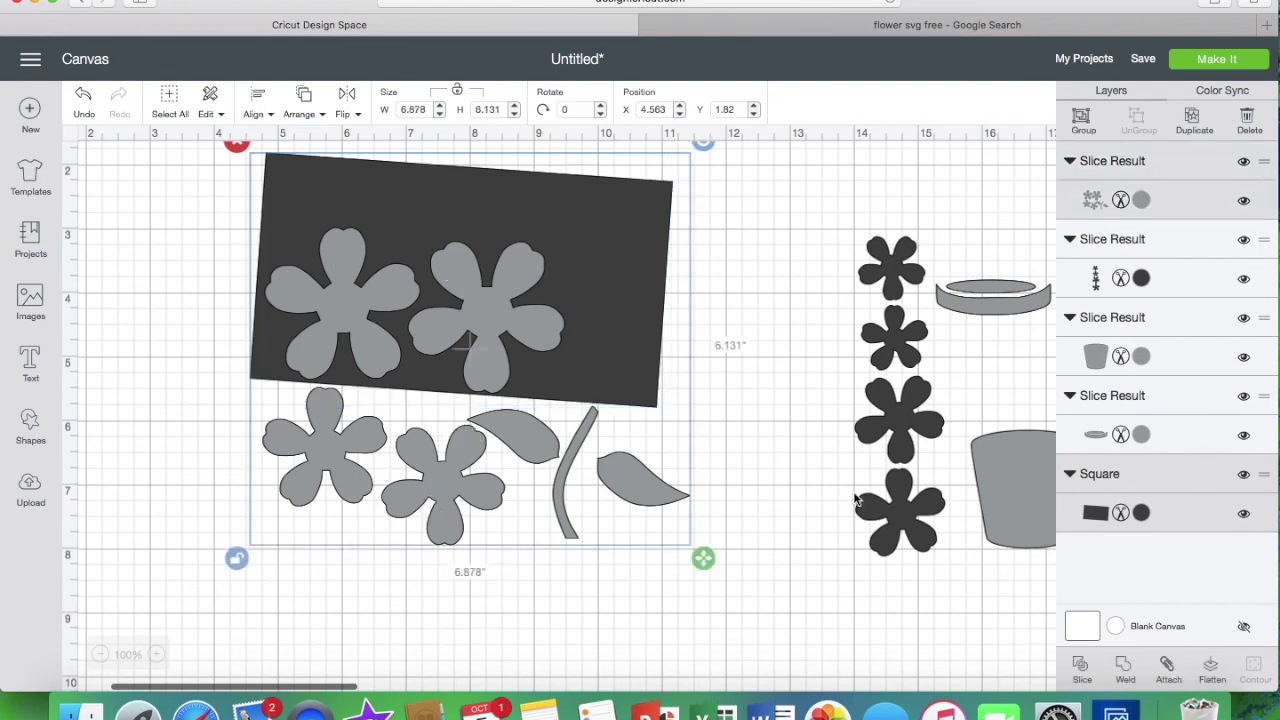
{"action": "left_click", "coordinate": [1085, 672]}
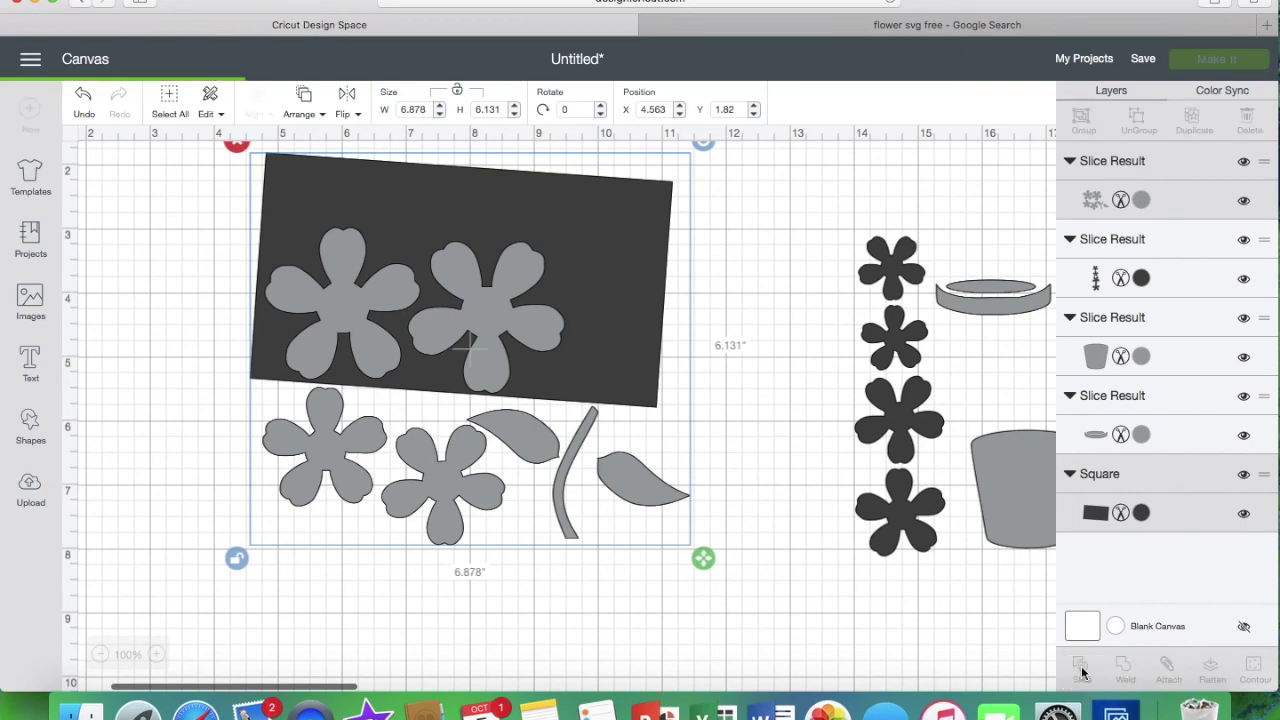
- Set the two grey large flowers aside, delete their dark copies and the cut-out rectangle, and reposition the remaining small-flower and leaf layer
{"action": "left_click_drag", "start_coordinate": [476, 325], "coordinate": [918, 605]}
{"action": "left_click_drag", "start_coordinate": [442, 280], "coordinate": [440, 418]}
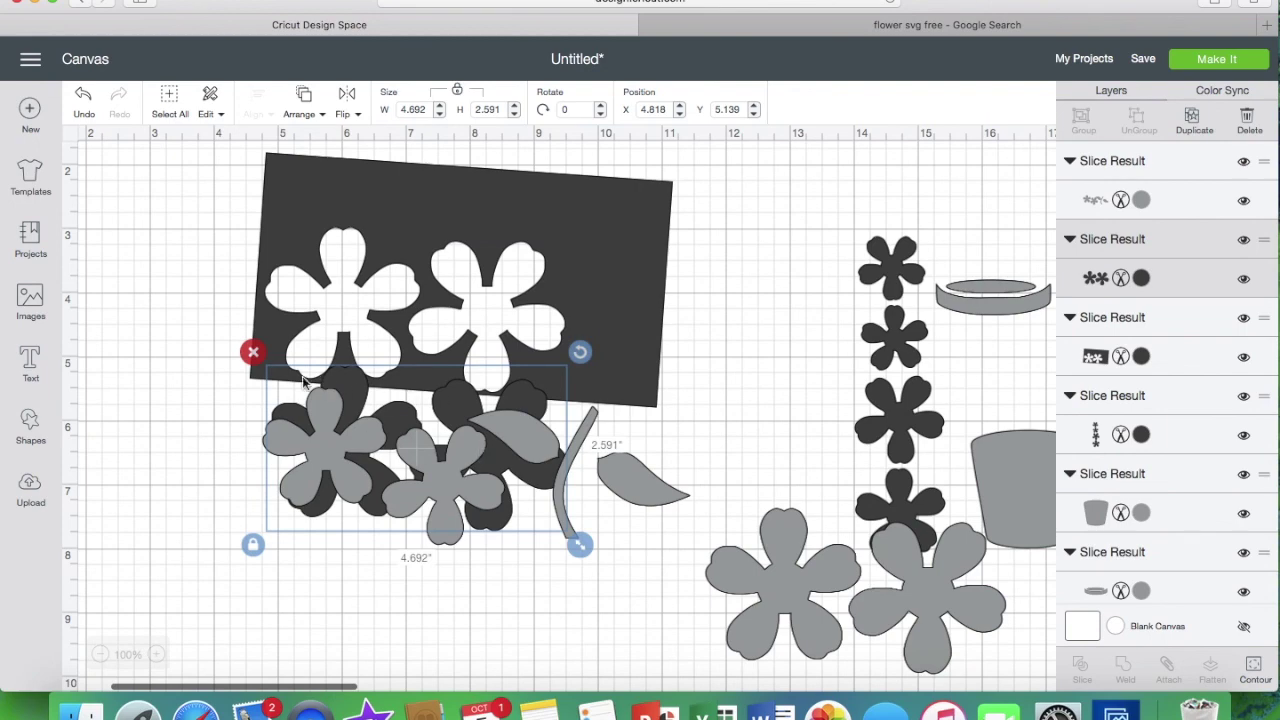
{"action": "left_click", "coordinate": [256, 360]}
{"action": "left_click", "coordinate": [300, 229]}
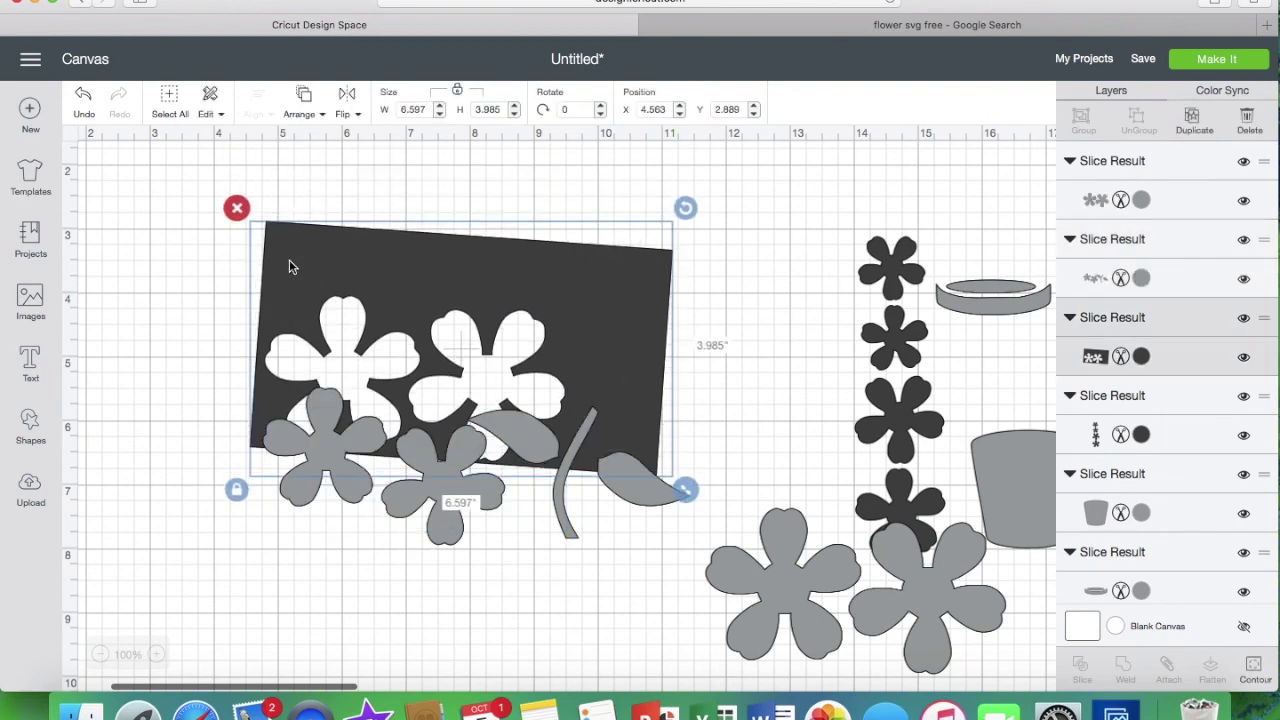
{"action": "left_click", "coordinate": [242, 205]}
{"action": "left_click_drag", "start_coordinate": [432, 530], "coordinate": [353, 373]}
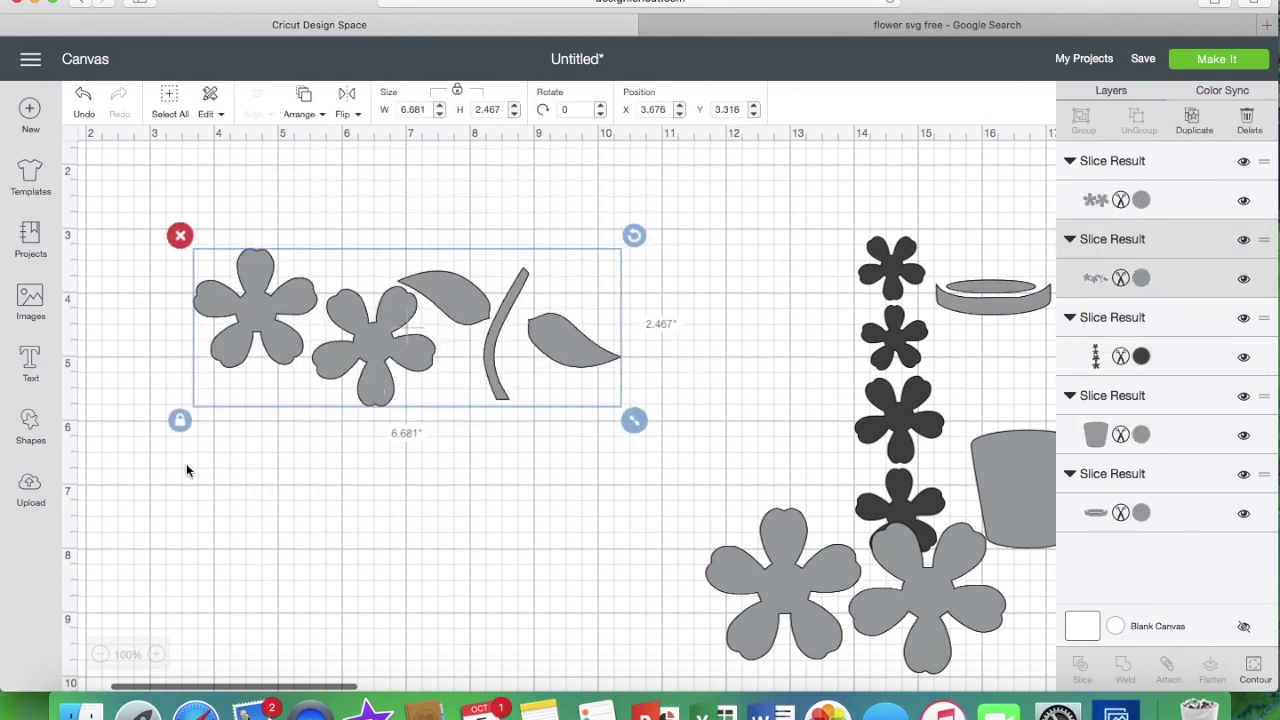
- Add a square, rotate it over the leaves and stem to about 324.17°, and move it clear of the flower and leaf layer
{"action": "left_click", "coordinate": [37, 434]}
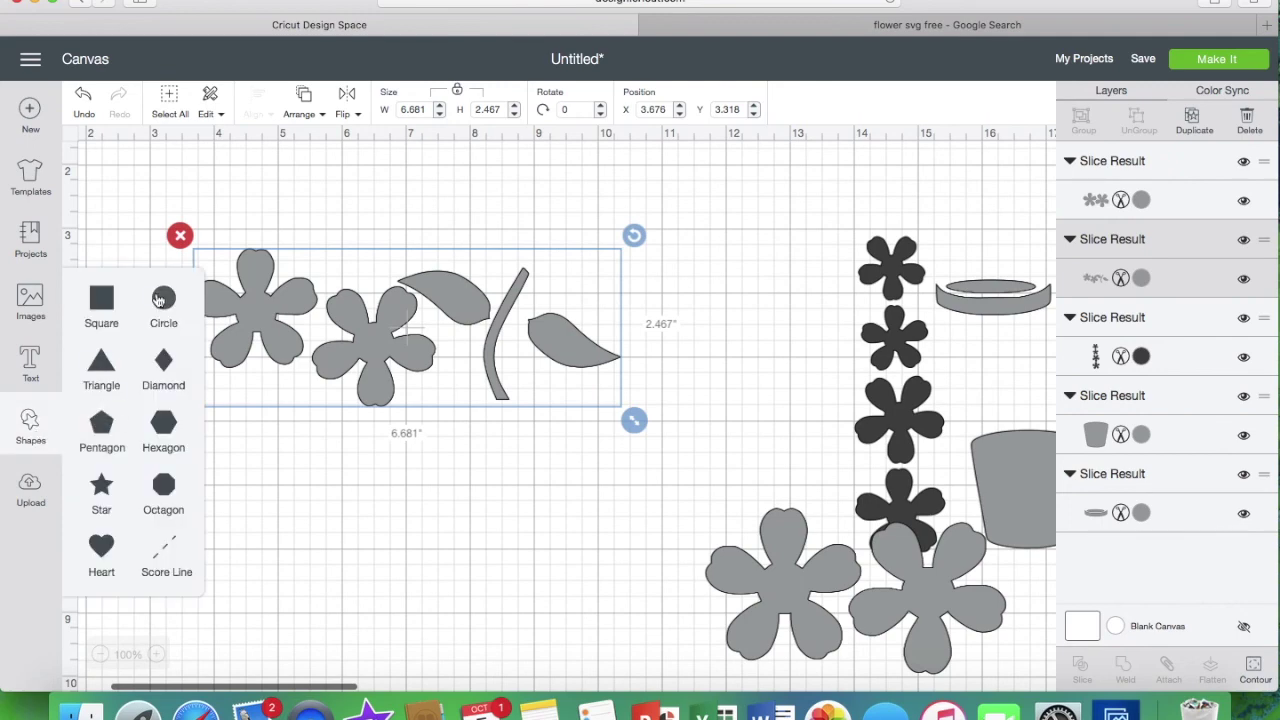
{"action": "left_click", "coordinate": [105, 300]}
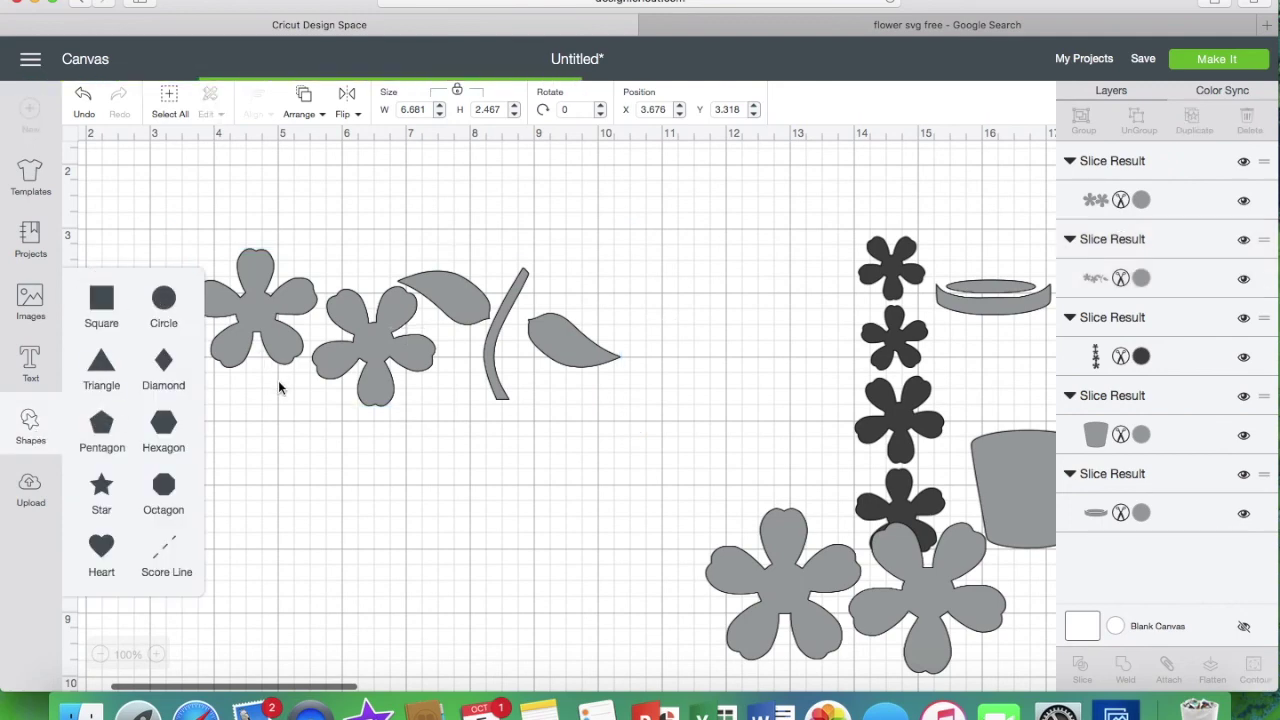
{"action": "left_click_drag", "start_coordinate": [247, 369], "coordinate": [510, 364]}
{"action": "left_click_drag", "start_coordinate": [641, 220], "coordinate": [576, 214]}
{"action": "left_click_drag", "start_coordinate": [548, 336], "coordinate": [551, 296]}
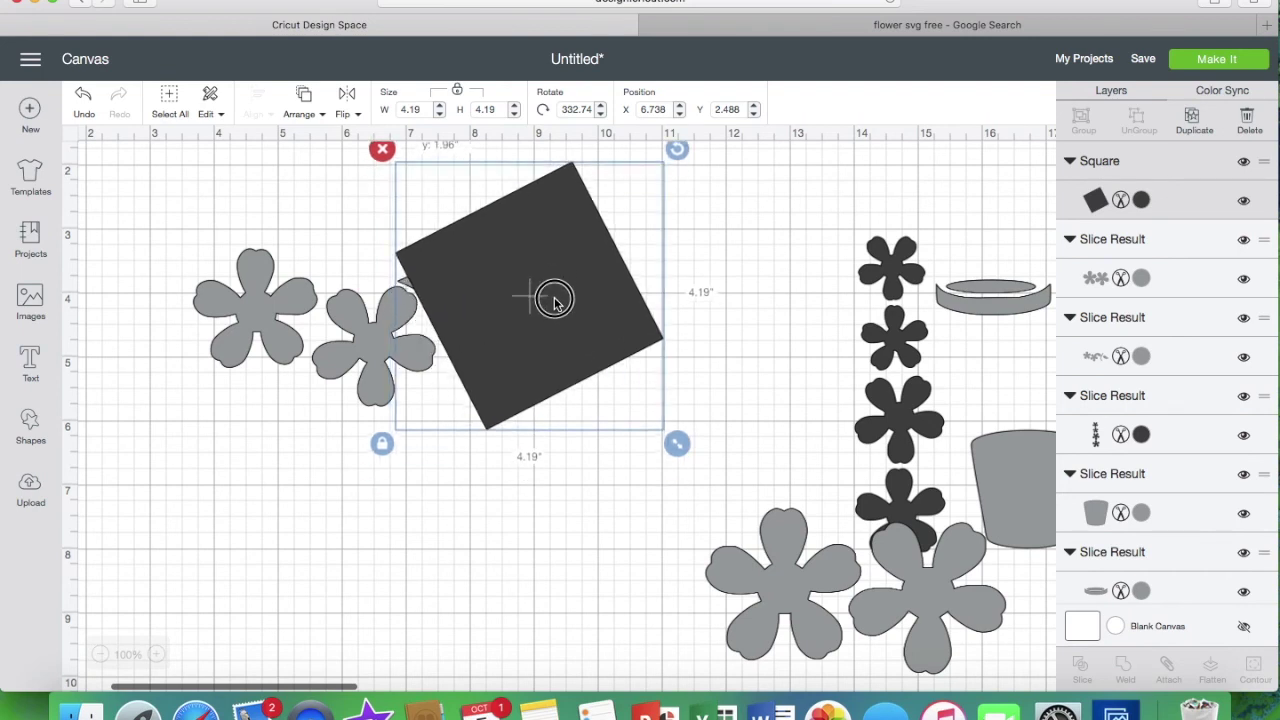
{"action": "left_click_drag", "start_coordinate": [672, 155], "coordinate": [648, 140]}
{"action": "left_click_drag", "start_coordinate": [573, 285], "coordinate": [581, 296]}
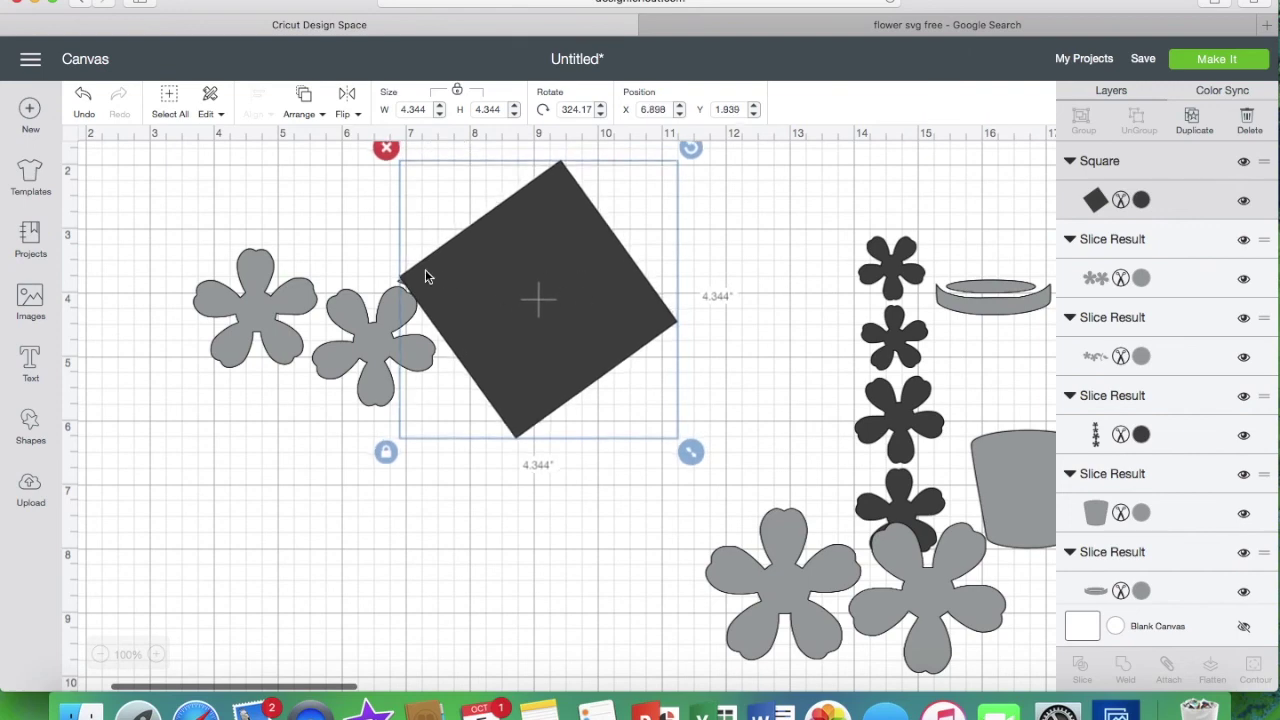
{"action": "scroll", "coordinate": [428, 277], "scroll_direction": "up", "scroll_amount": 3}
{"action": "left_click_drag", "start_coordinate": [680, 221], "coordinate": [673, 268]}
- Duplicate the small-flower and leaf layer and place the copy below the original
{"action": "left_click", "coordinate": [390, 370]}
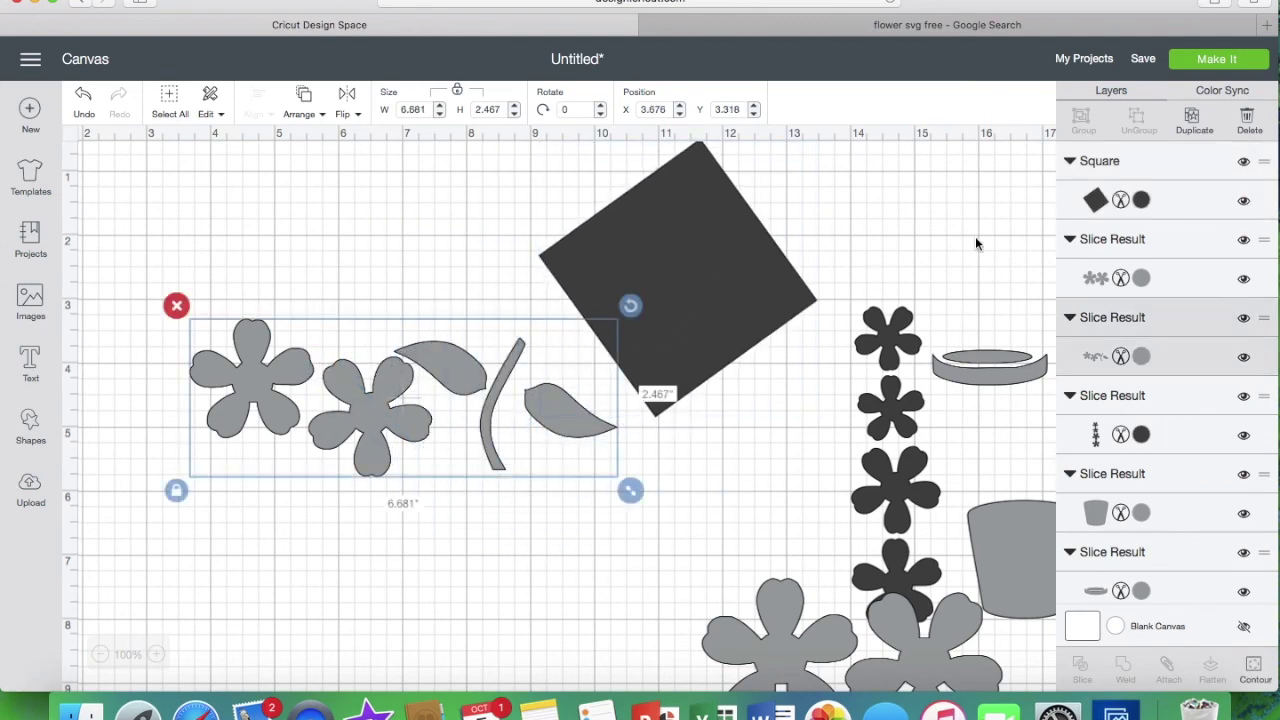
{"action": "left_click", "coordinate": [1191, 118]}
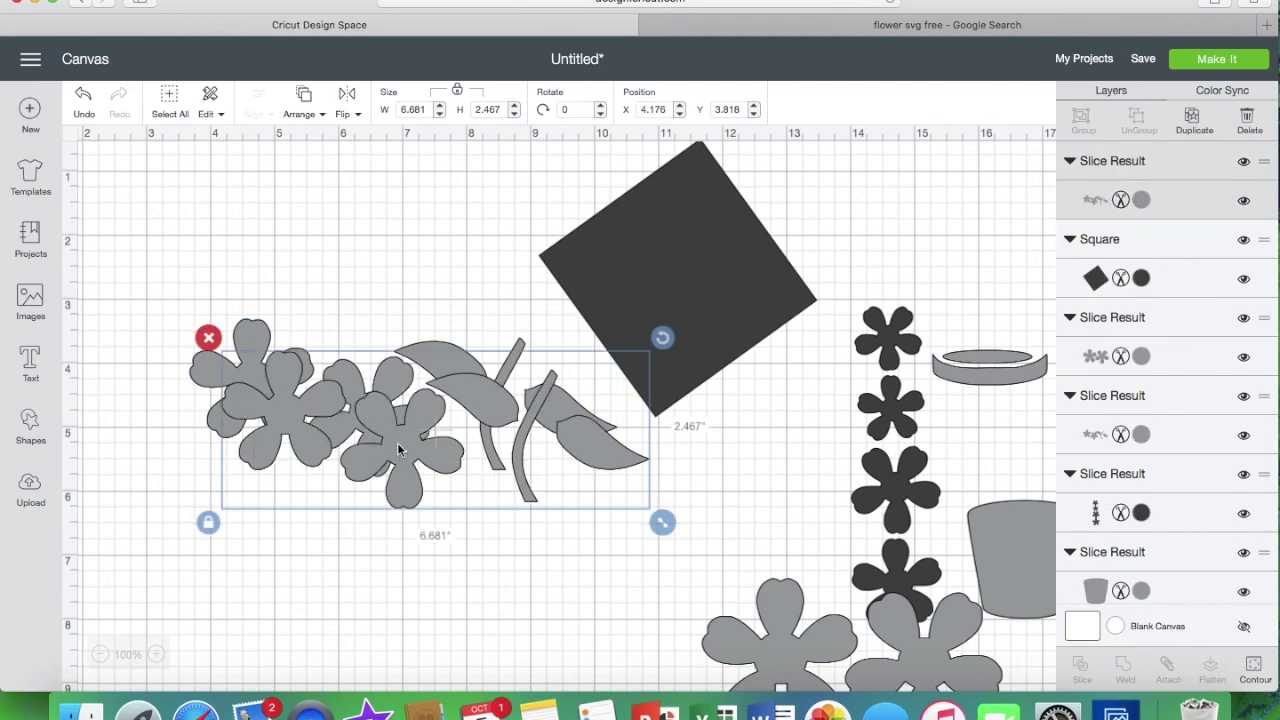
{"action": "left_click_drag", "start_coordinate": [398, 452], "coordinate": [367, 675]}
{"action": "left_click_drag", "start_coordinate": [688, 340], "coordinate": [520, 434]}
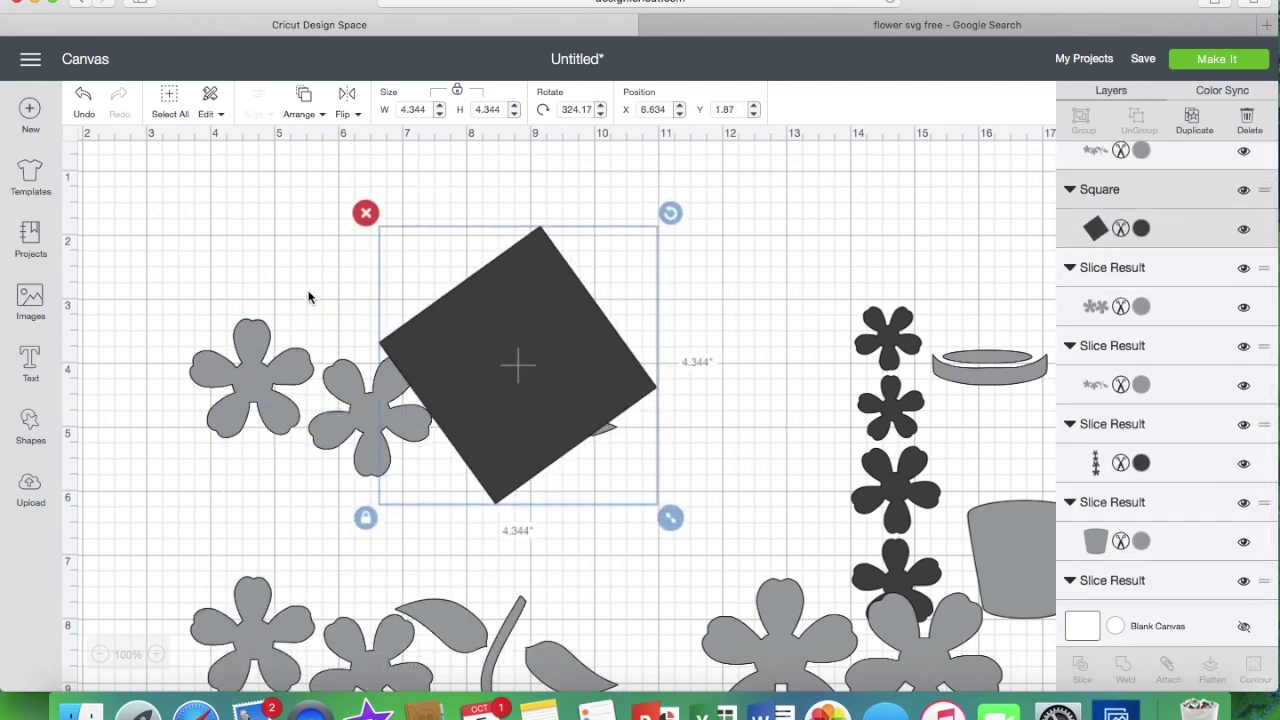
{"action": "left_click", "coordinate": [257, 380], "text": "shift"}
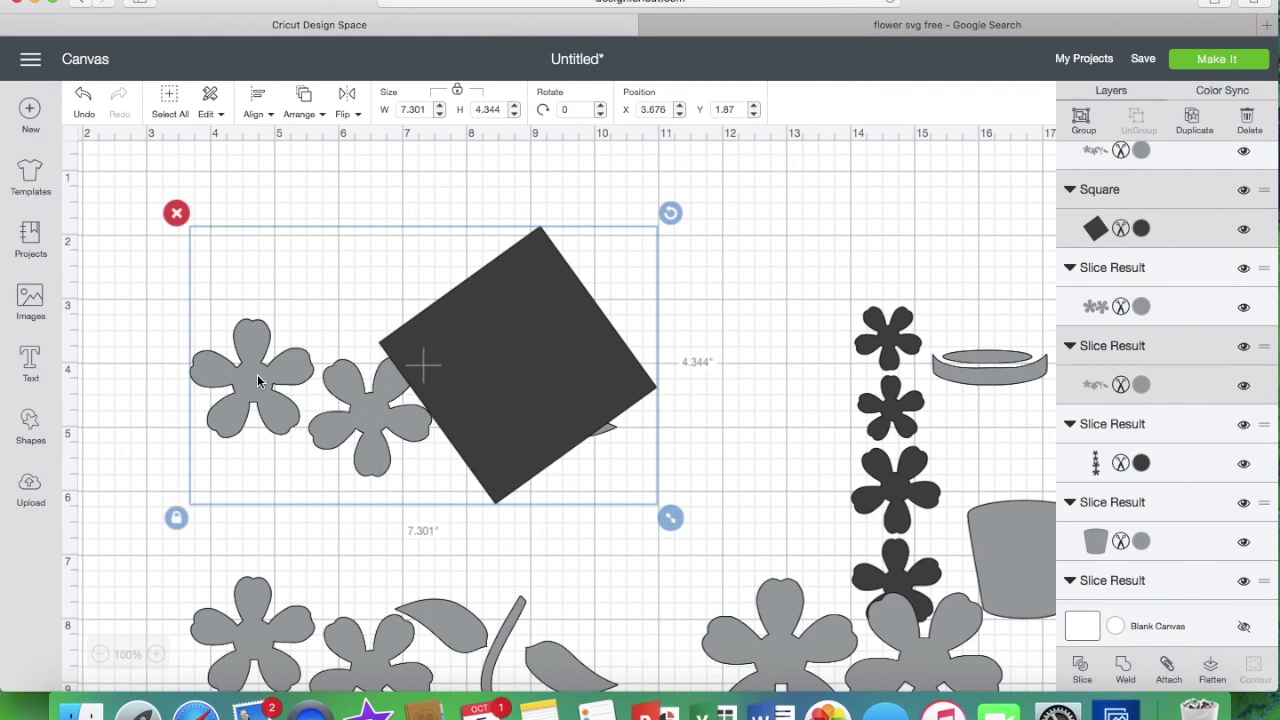
{"action": "left_click", "coordinate": [1085, 670]}
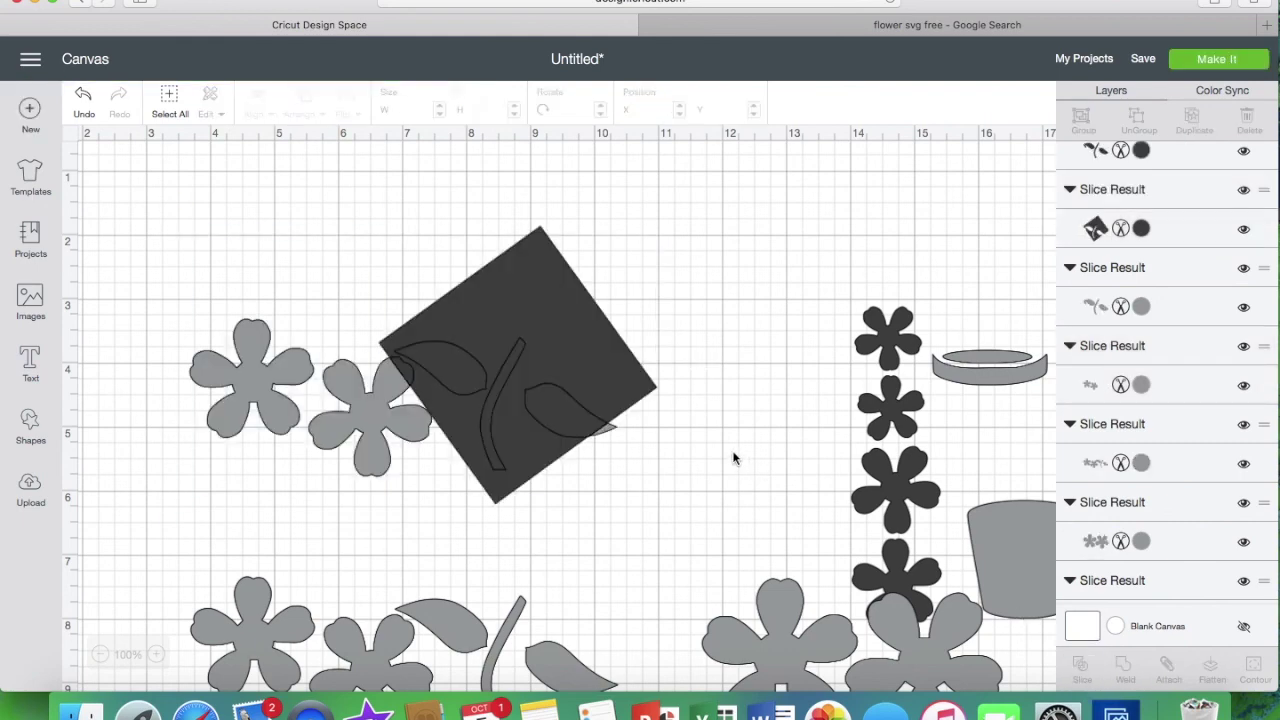
{"action": "left_click", "coordinate": [83, 100]}
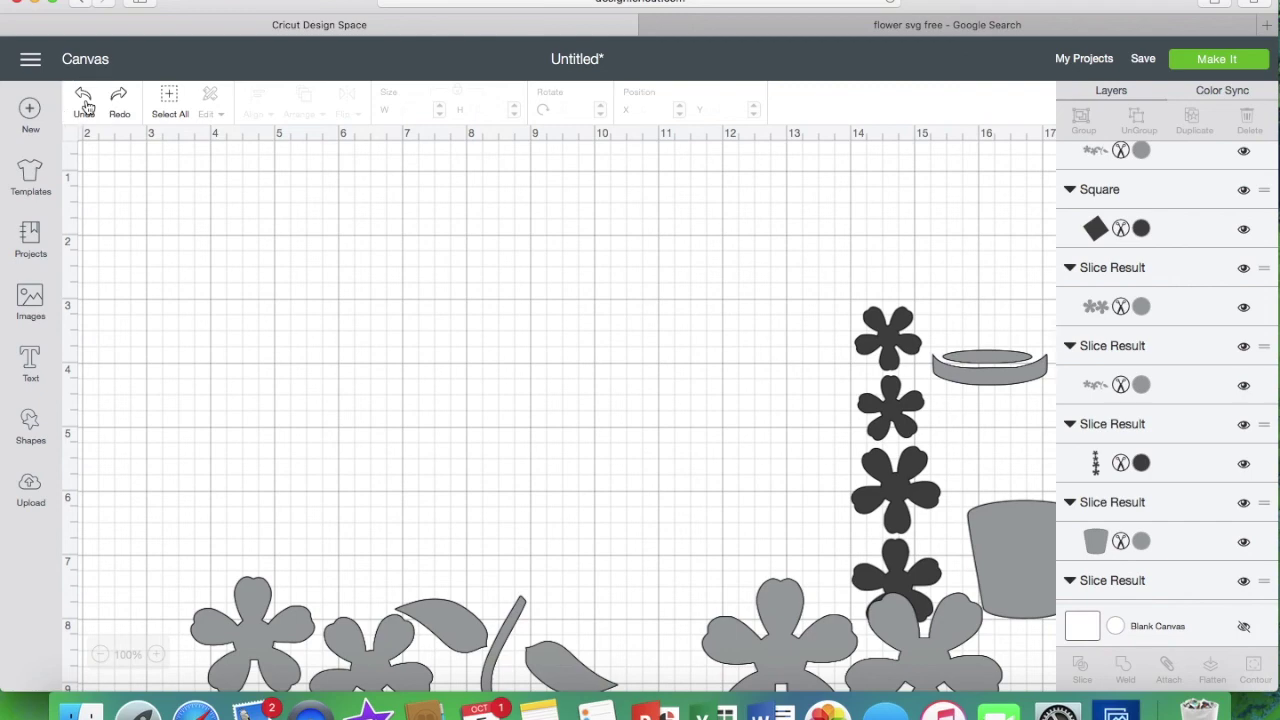
{"action": "left_click", "coordinate": [83, 100]}
- Place the square over the leaves and stem, rotate it to about 269.38°, and stretch it unlocked to about 4.77 × 4.19 in
{"action": "left_click_drag", "start_coordinate": [703, 259], "coordinate": [537, 347]}
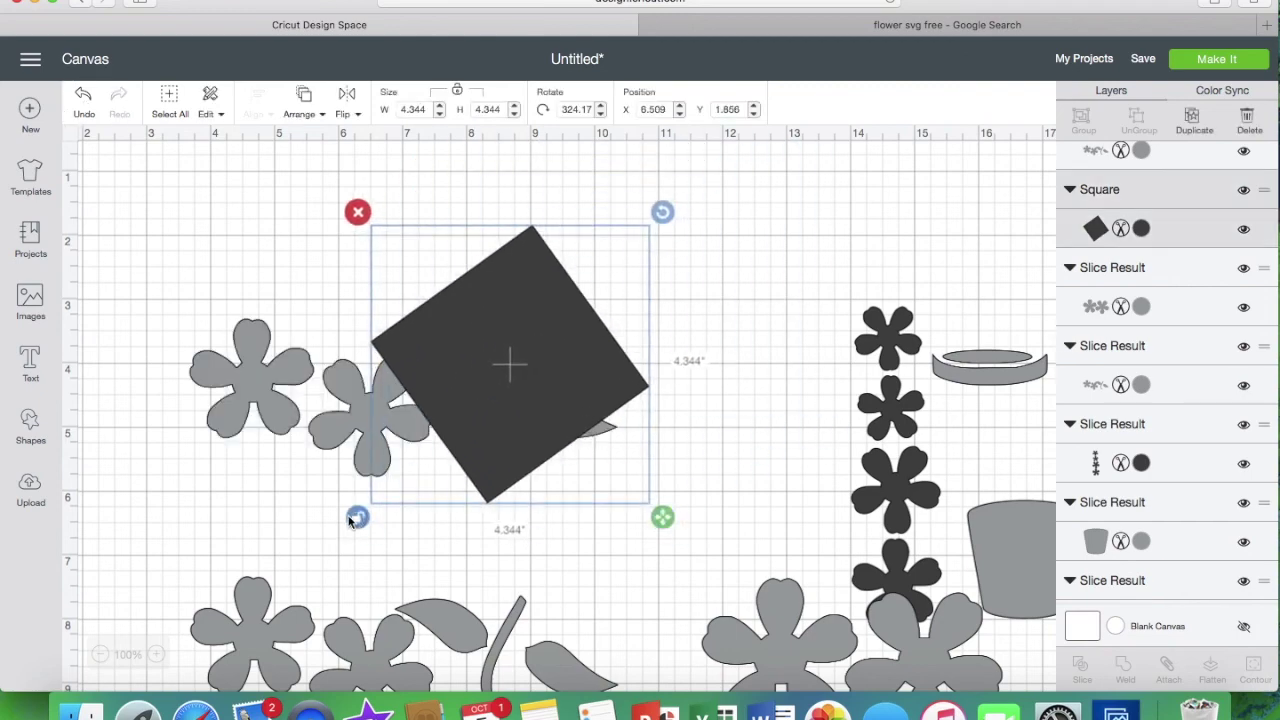
{"action": "left_click_drag", "start_coordinate": [665, 510], "coordinate": [714, 555]}
{"action": "left_click_drag", "start_coordinate": [665, 510], "coordinate": [736, 596]}
{"action": "left_click_drag", "start_coordinate": [661, 211], "coordinate": [477, 206]}
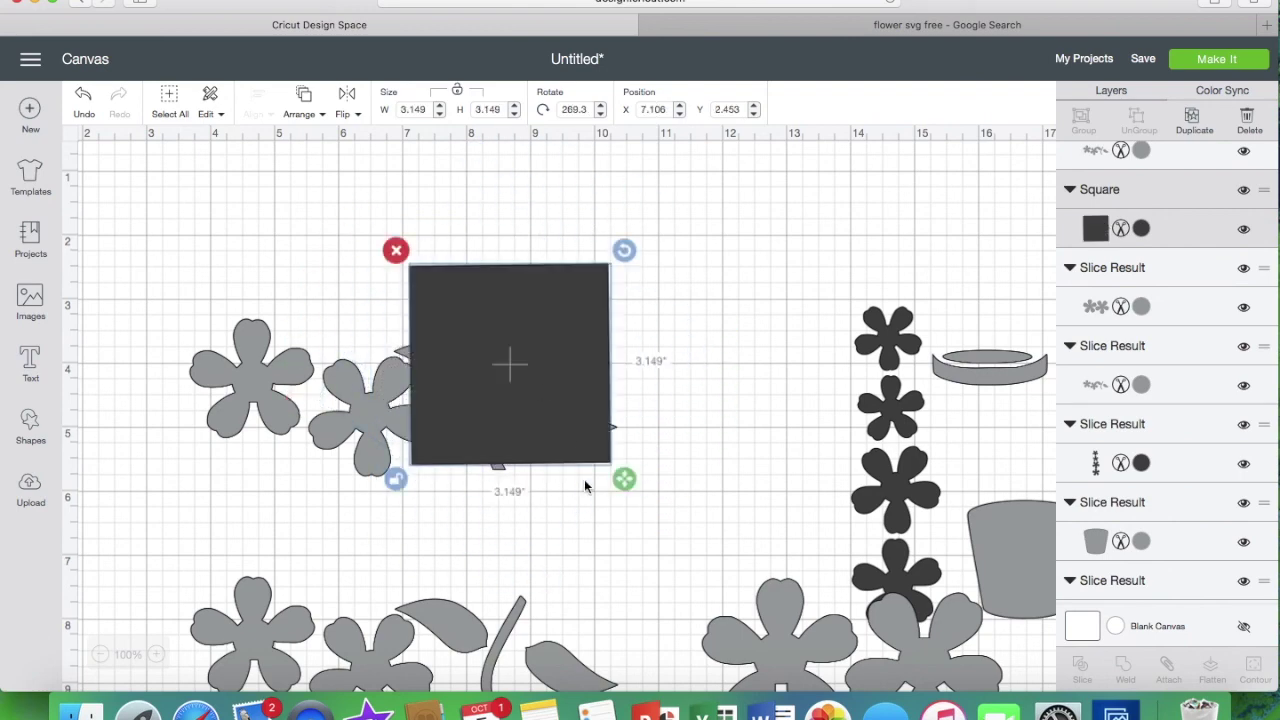
{"action": "left_click_drag", "start_coordinate": [621, 476], "coordinate": [726, 538]}
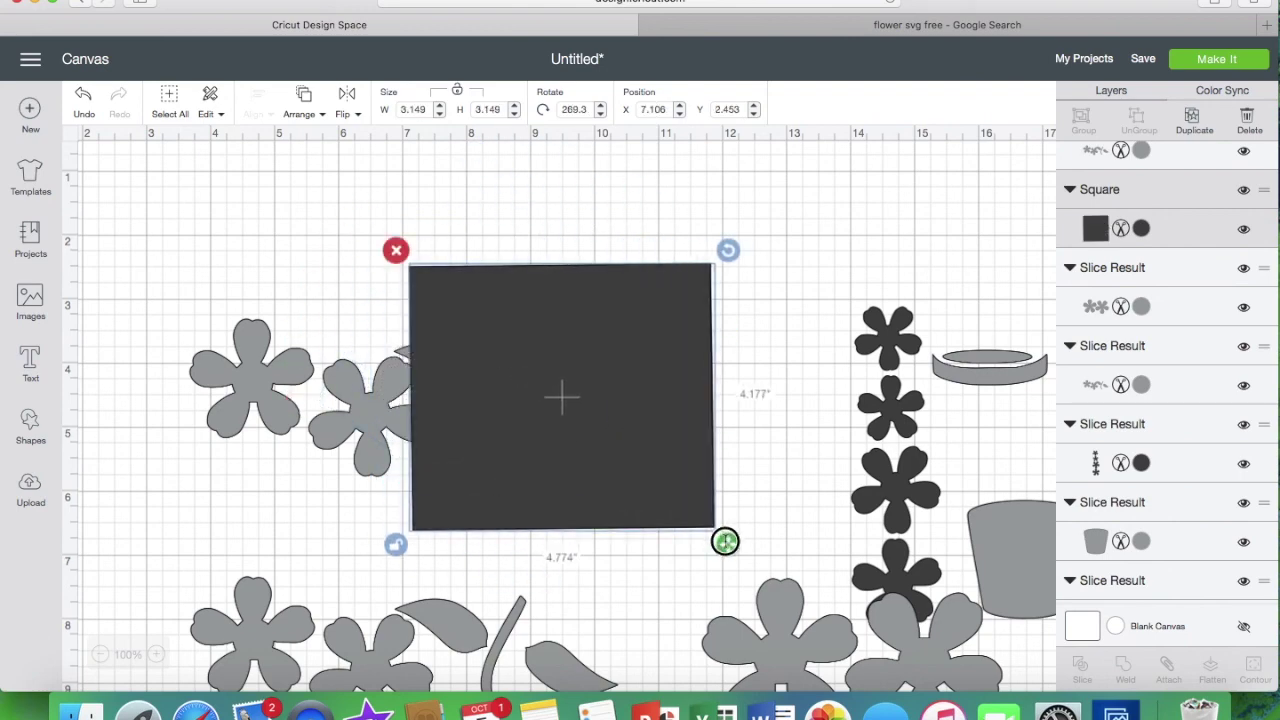
{"action": "left_click_drag", "start_coordinate": [643, 457], "coordinate": [615, 418]}
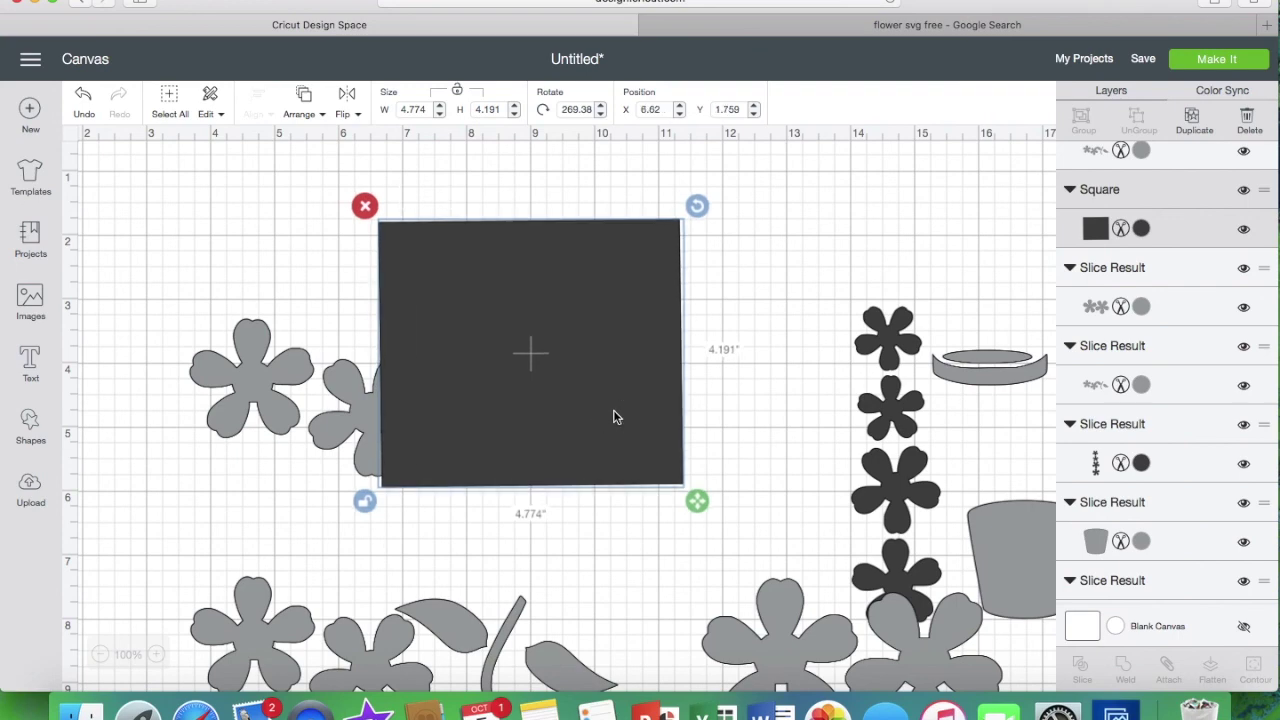
- Slice the rectangle with the flower and leaf layer, set the dark leaf pieces and cut-out rectangle aside, and delete the grey flower remnant
{"action": "left_click", "coordinate": [290, 388], "text": "shift"}
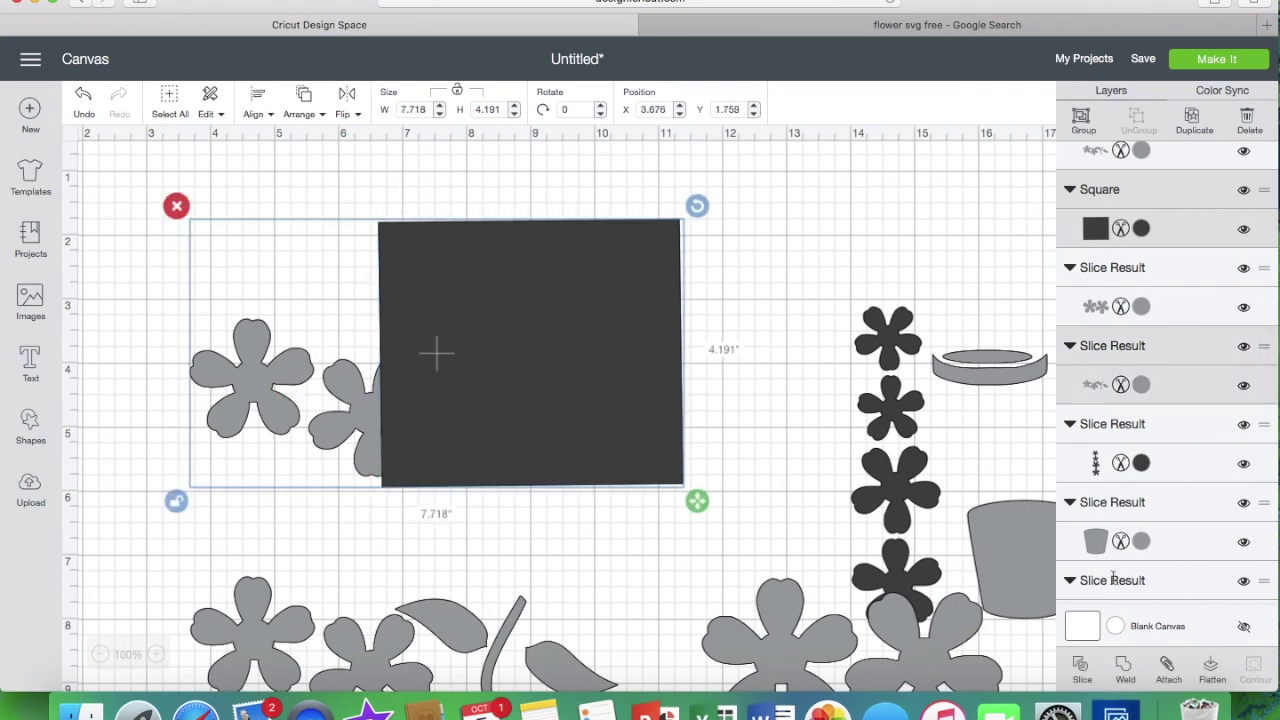
{"action": "left_click", "coordinate": [1080, 668]}
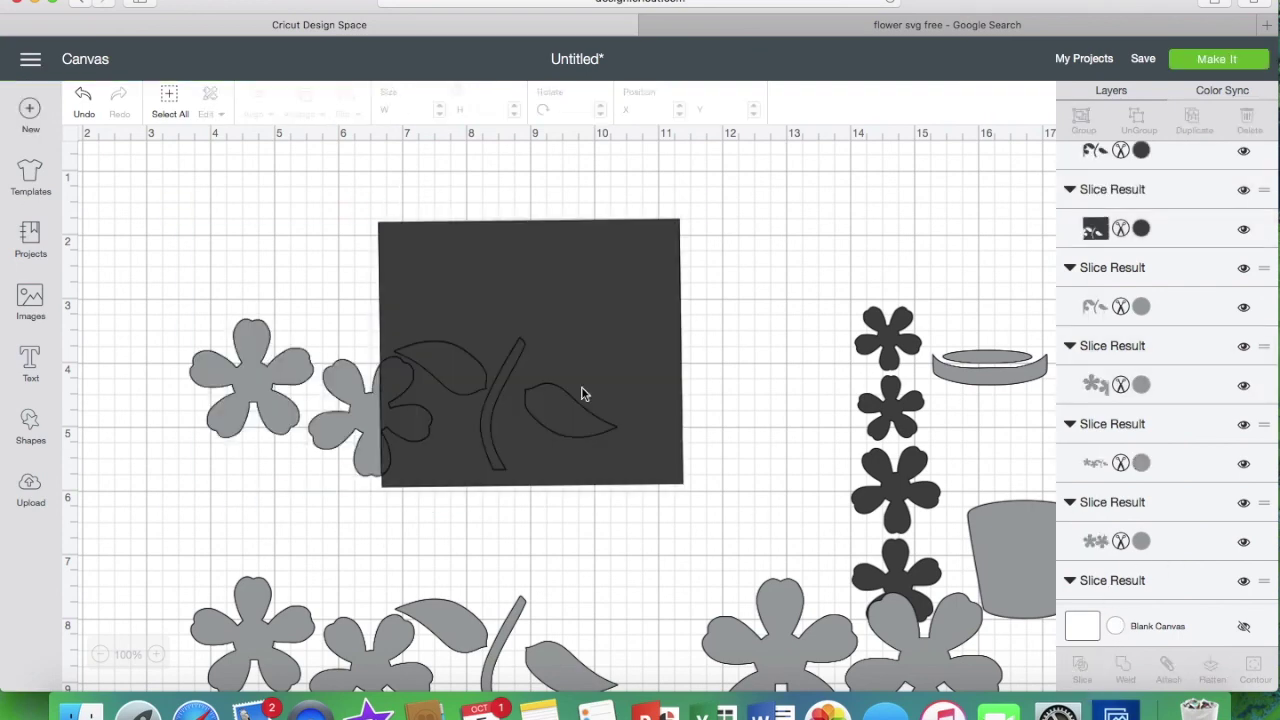
{"action": "left_click_drag", "start_coordinate": [571, 410], "coordinate": [766, 295]}
{"action": "left_click_drag", "start_coordinate": [522, 255], "coordinate": [456, 320]}
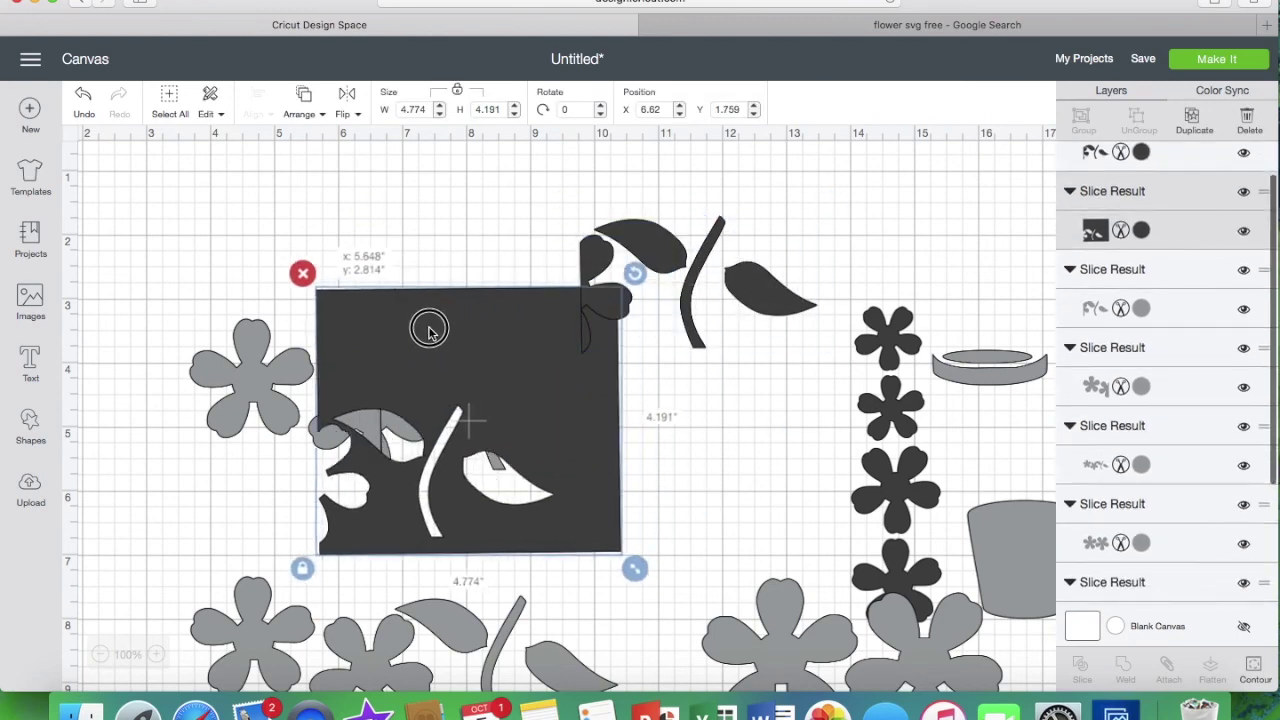
{"action": "left_click", "coordinate": [240, 348]}
{"action": "left_click", "coordinate": [176, 305]}
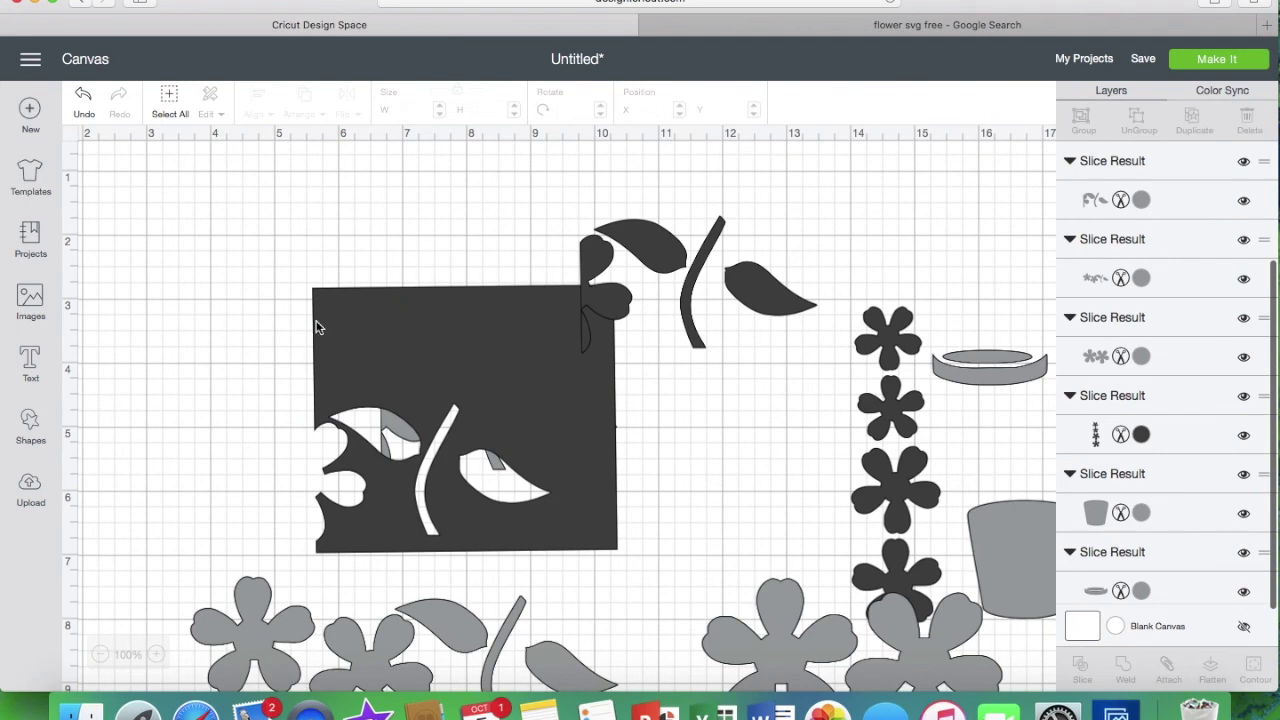
- Rotate the cut-out rectangle to about 325.42°, overlap it with the partial flower beside the dark leaves, and slice the two layers
{"action": "left_click_drag", "start_coordinate": [429, 346], "coordinate": [383, 286]}
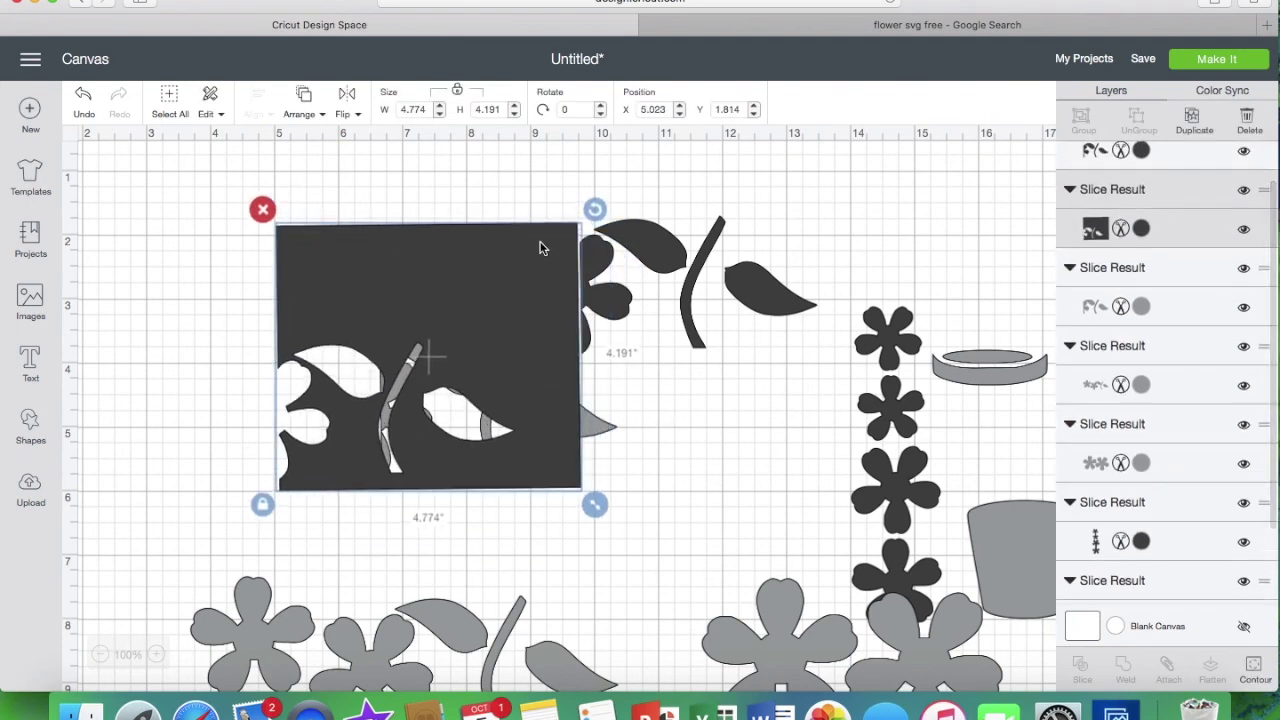
{"action": "left_click_drag", "start_coordinate": [595, 209], "coordinate": [454, 261]}
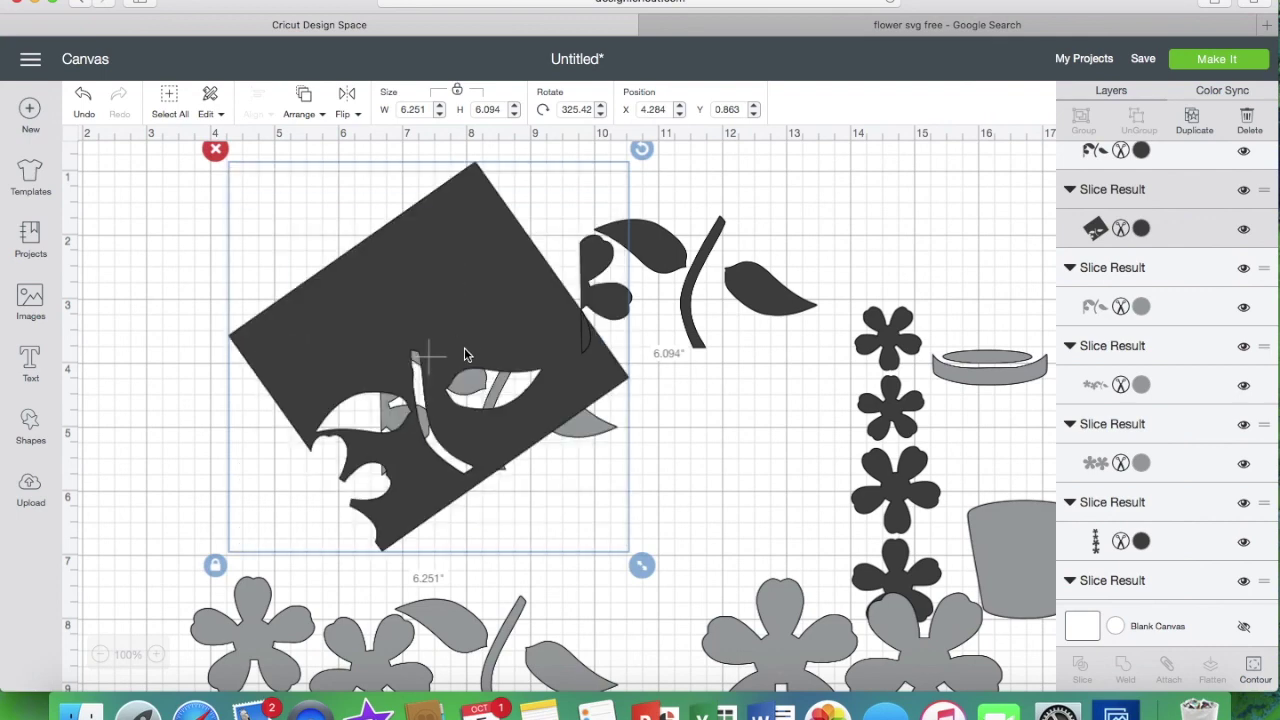
{"action": "left_click_drag", "start_coordinate": [494, 337], "coordinate": [521, 322]}
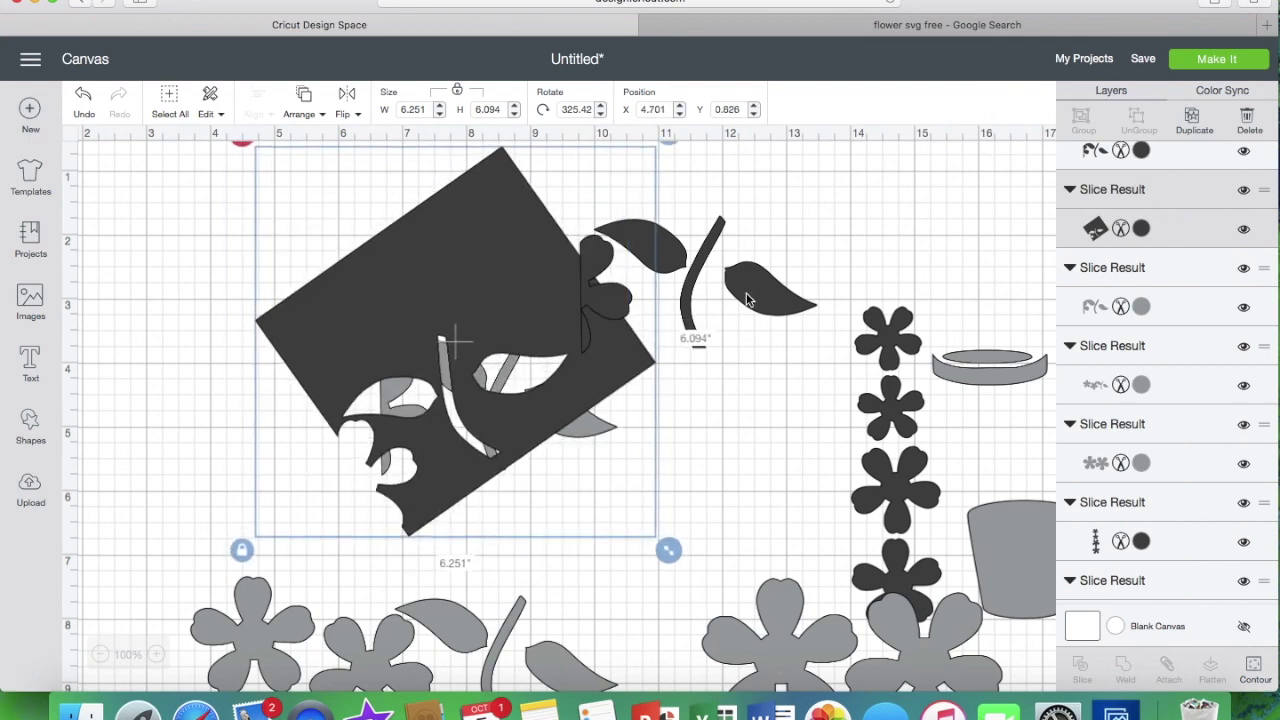
{"action": "left_click", "coordinate": [769, 291]}
{"action": "left_click_drag", "start_coordinate": [769, 291], "coordinate": [744, 300]}
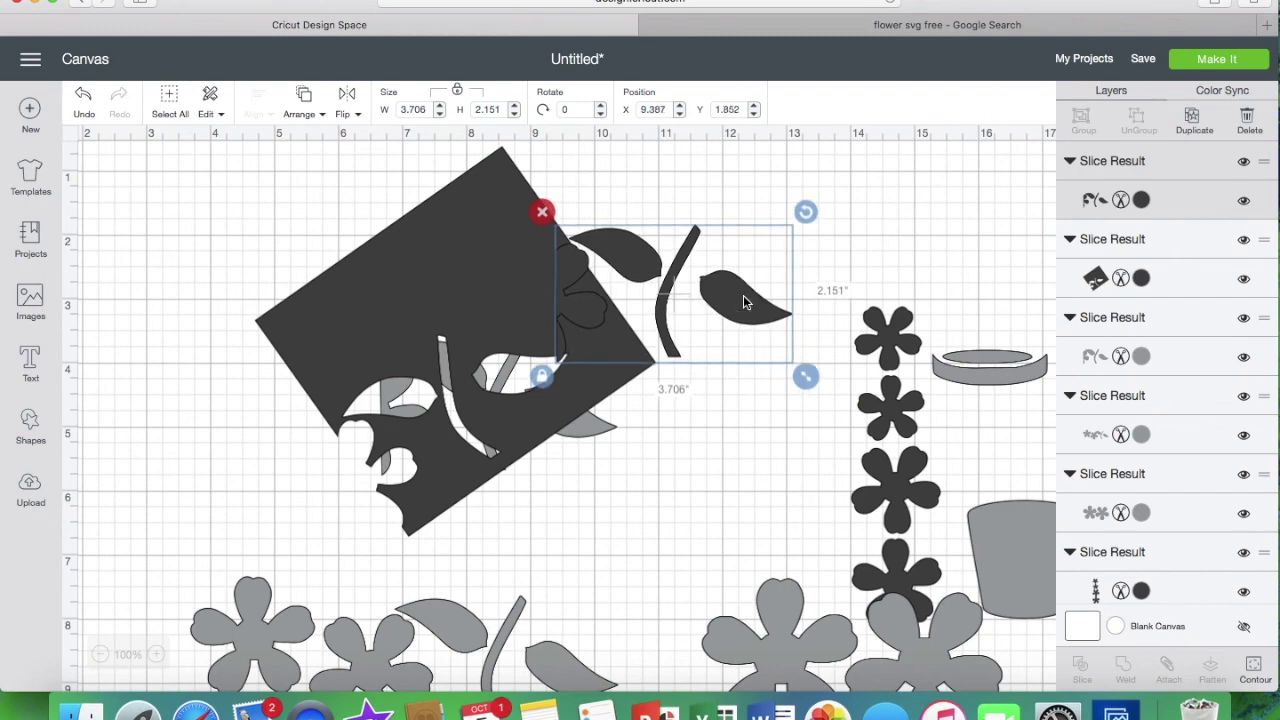
{"action": "left_click", "coordinate": [404, 270], "text": "shift"}
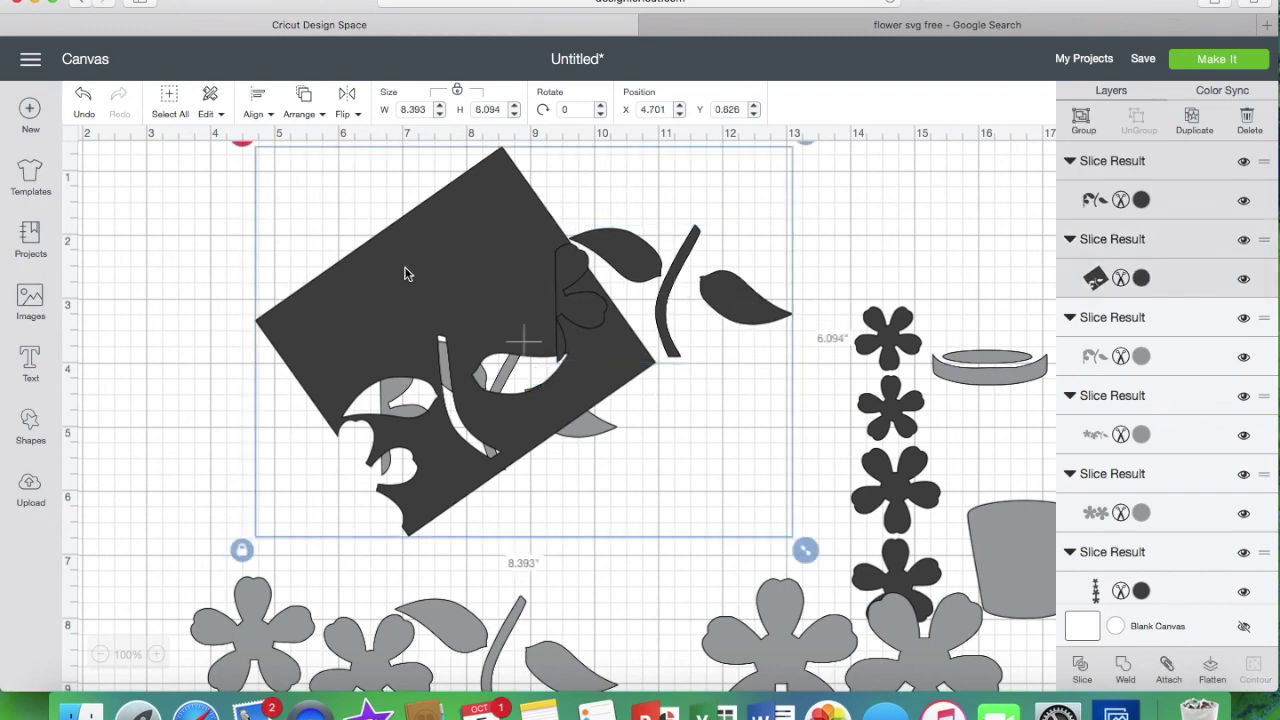
{"action": "left_click", "coordinate": [1080, 668]}
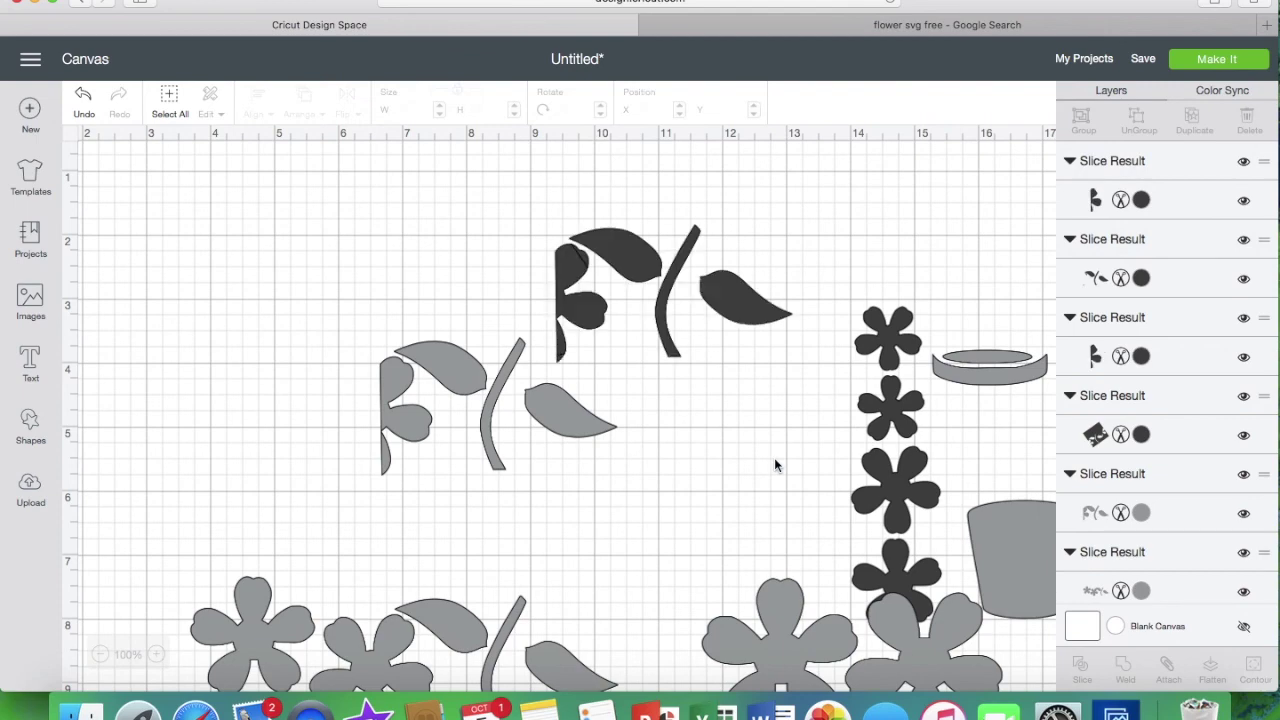
- Delete the partial flower pieces and the cut-out rectangle, keeping the dark leaves and stem set aside
{"action": "left_click", "coordinate": [448, 312]}
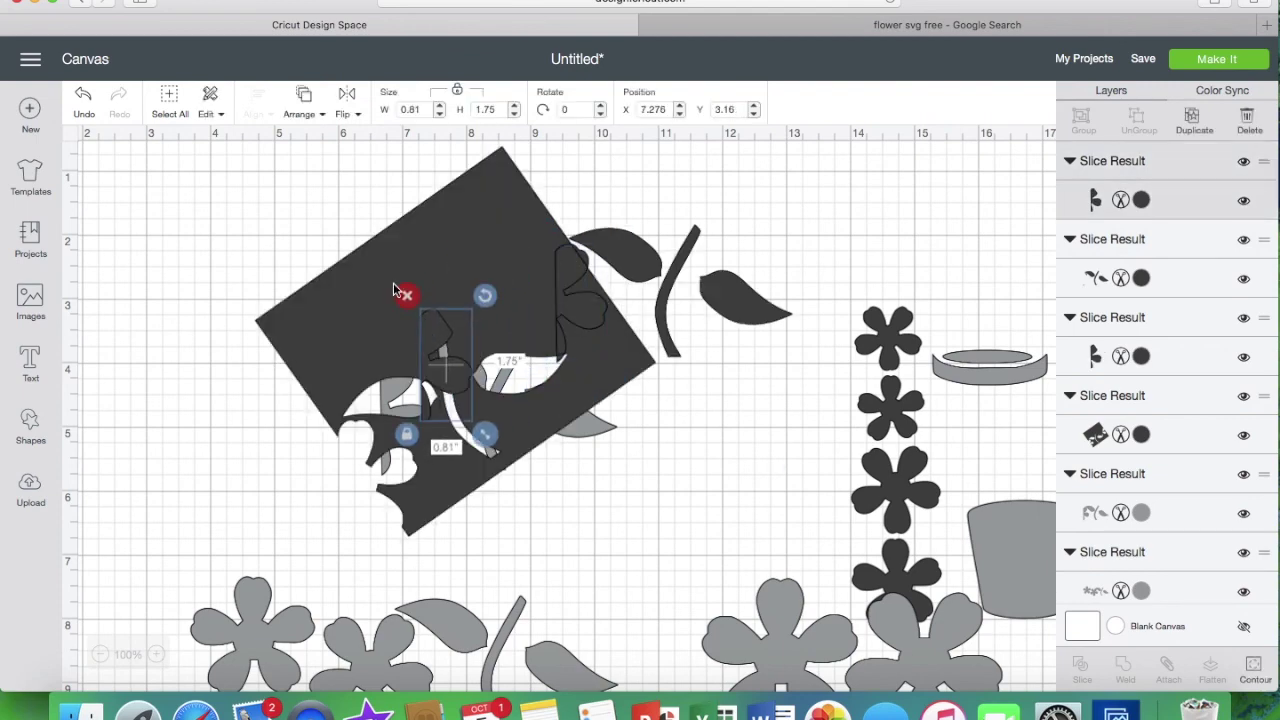
{"action": "key", "text": "Delete"}
{"action": "left_click_drag", "start_coordinate": [573, 304], "coordinate": [647, 246]}
{"action": "left_click", "coordinate": [576, 258]}
{"action": "key", "text": "Delete"}
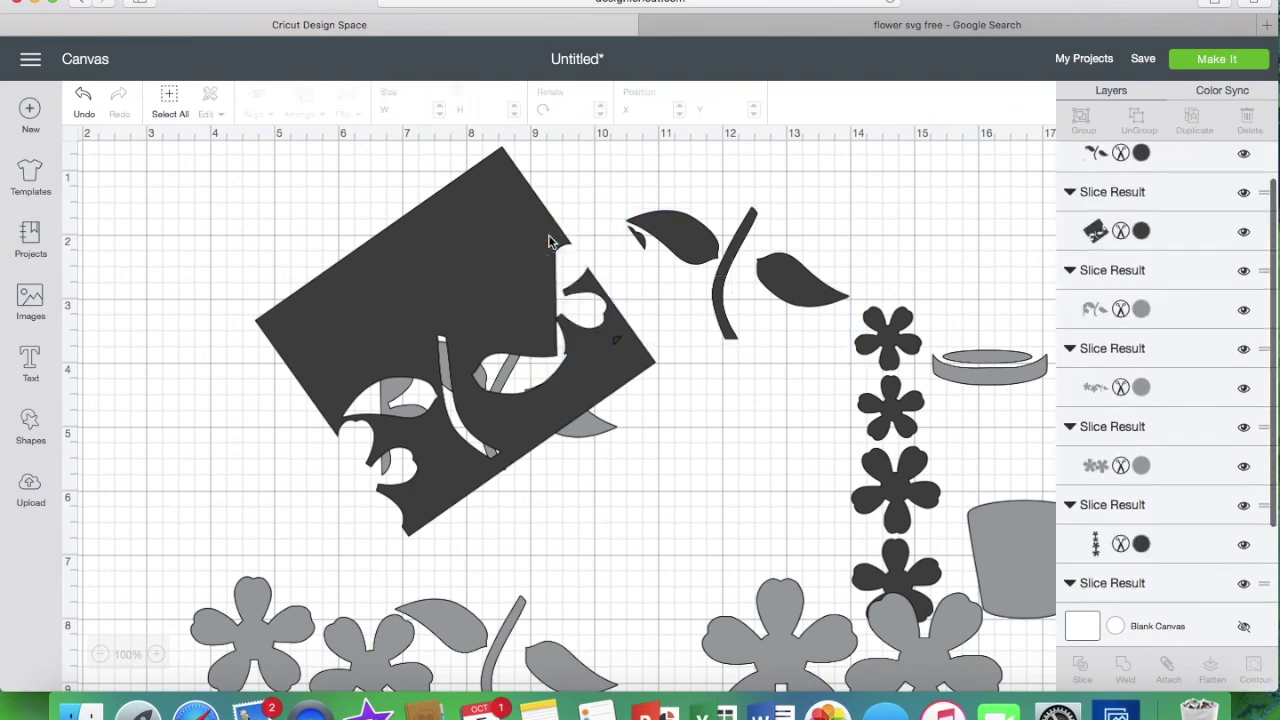
{"action": "left_click", "coordinate": [520, 240]}
{"action": "left_click", "coordinate": [245, 143]}
- Move the dark leaves and stem to open canvas and delete the grey leaf layer with the partial flower
{"action": "left_click_drag", "start_coordinate": [659, 229], "coordinate": [609, 219]}
{"action": "left_click", "coordinate": [481, 380]}
{"action": "left_click_drag", "start_coordinate": [481, 380], "coordinate": [575, 470]}
{"action": "left_click", "coordinate": [666, 296]}
{"action": "left_click_drag", "start_coordinate": [666, 296], "coordinate": [451, 301]}
{"action": "left_click", "coordinate": [495, 460]}
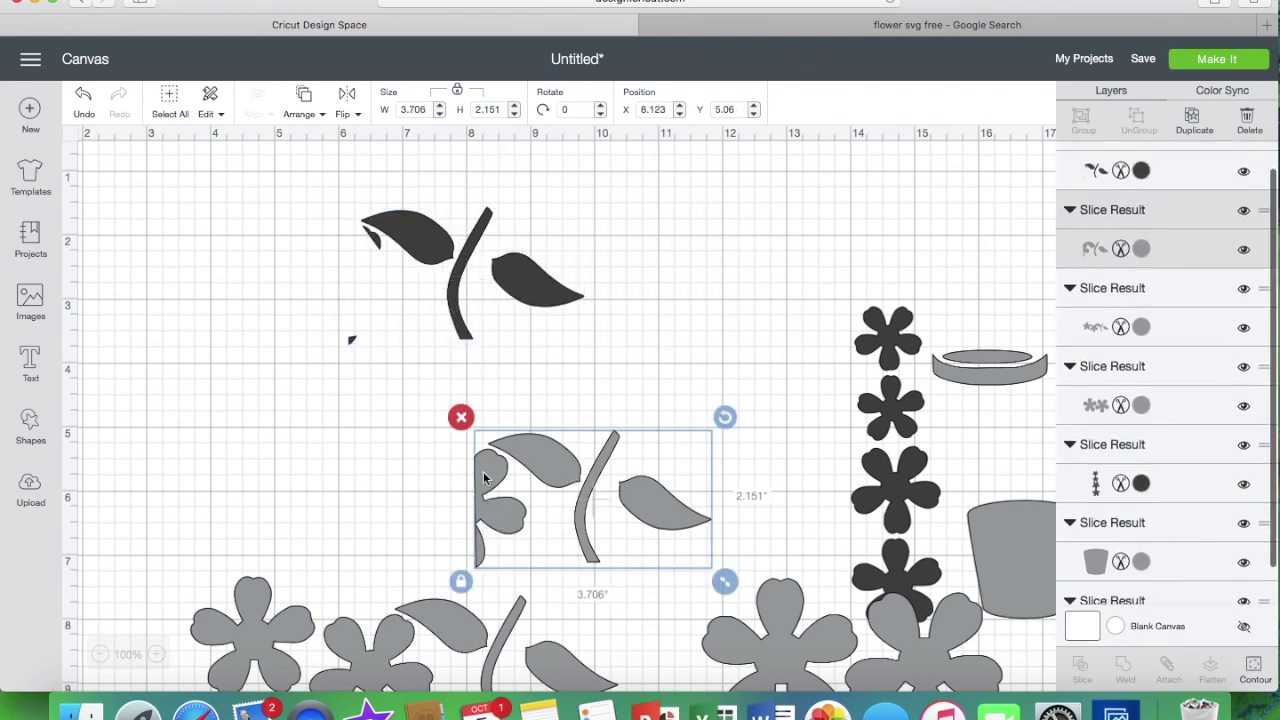
{"action": "left_click", "coordinate": [463, 420]}
- Add two circles, shrink one to 1 inch, place it over the sliver beside the dark leaves, and slice the two layers
{"action": "left_click", "coordinate": [31, 425]}
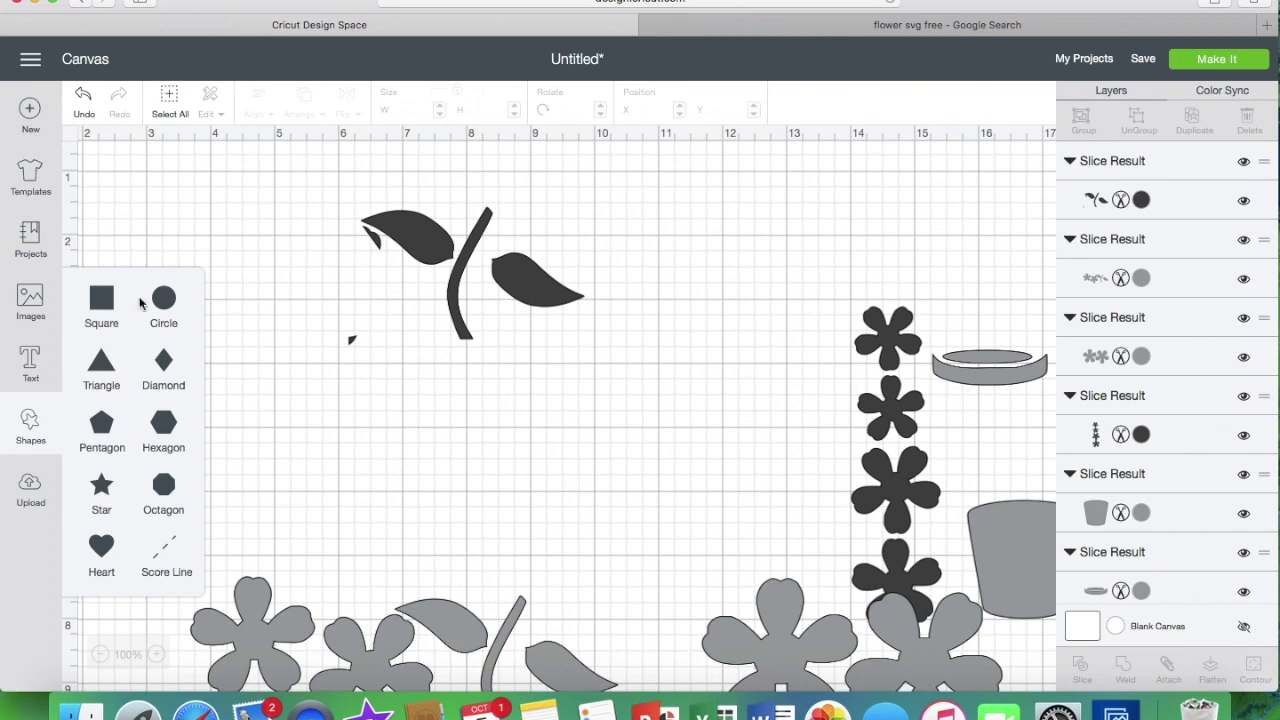
{"action": "left_click", "coordinate": [164, 298]}
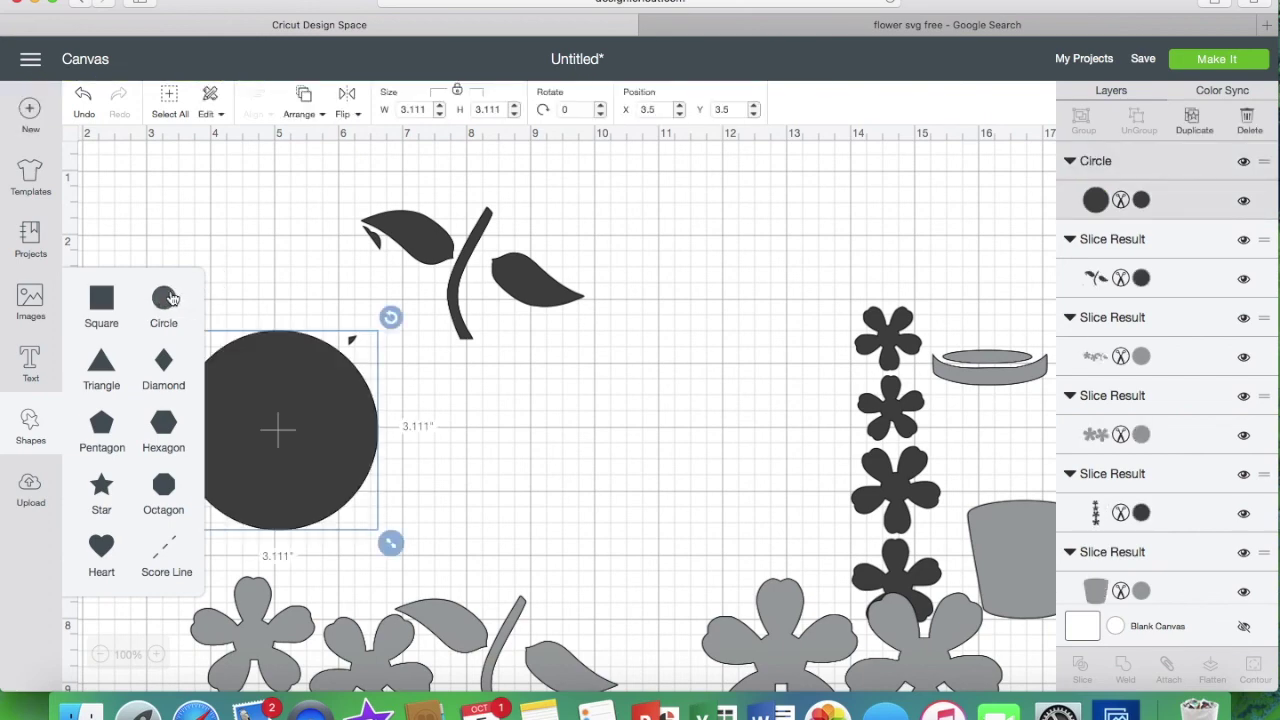
{"action": "left_click", "coordinate": [164, 298]}
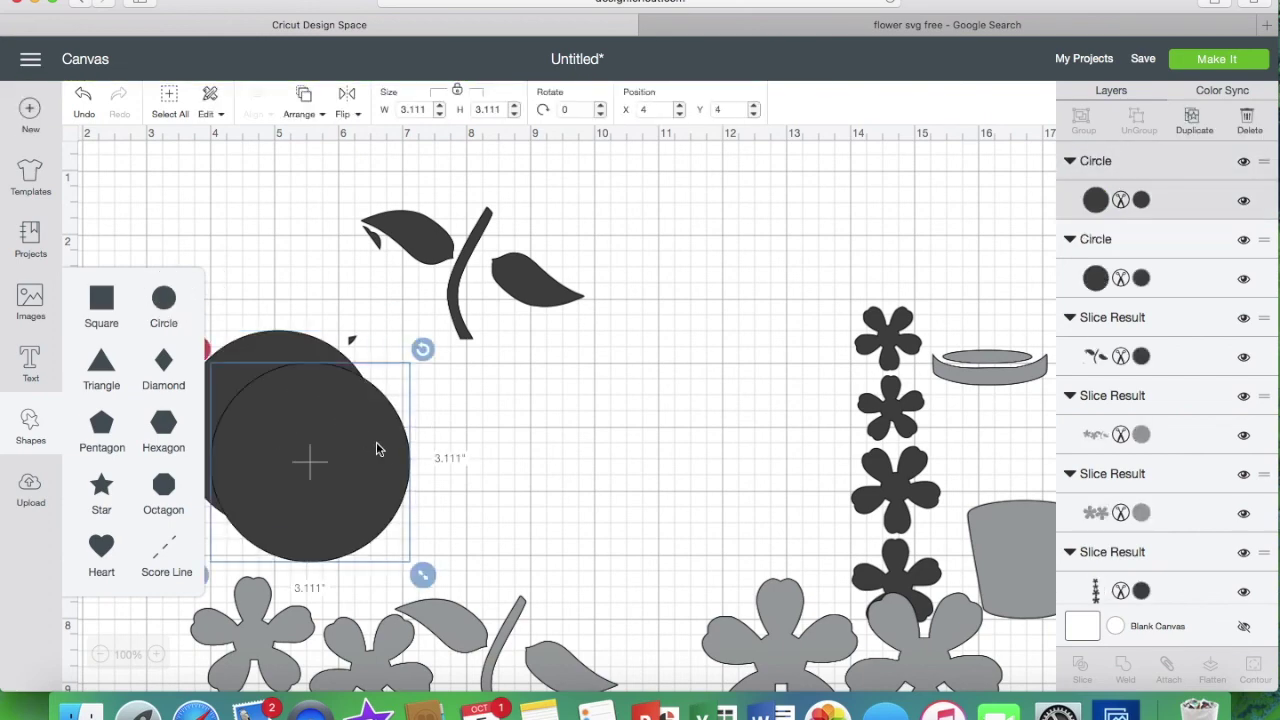
{"action": "left_click_drag", "start_coordinate": [422, 574], "coordinate": [287, 440]}
{"action": "left_click_drag", "start_coordinate": [247, 388], "coordinate": [360, 252]}
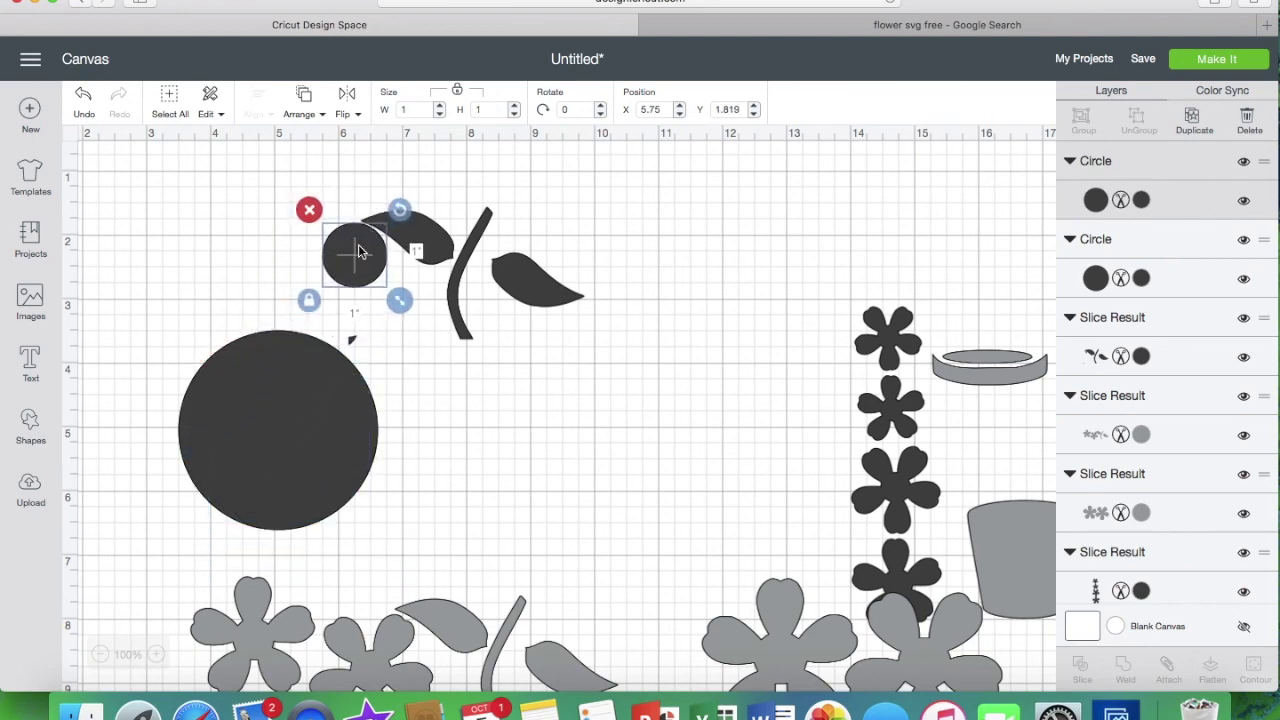
{"action": "left_click", "coordinate": [422, 250], "text": "shift"}
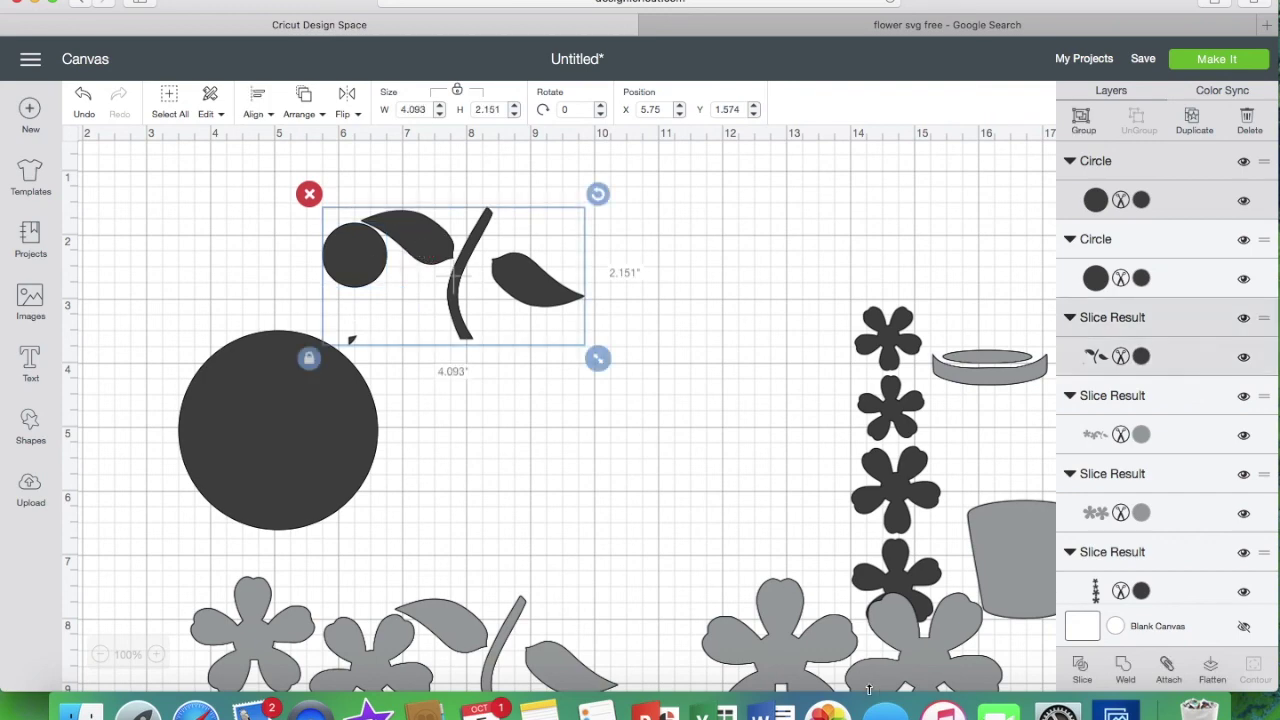
{"action": "left_click", "coordinate": [1082, 664]}
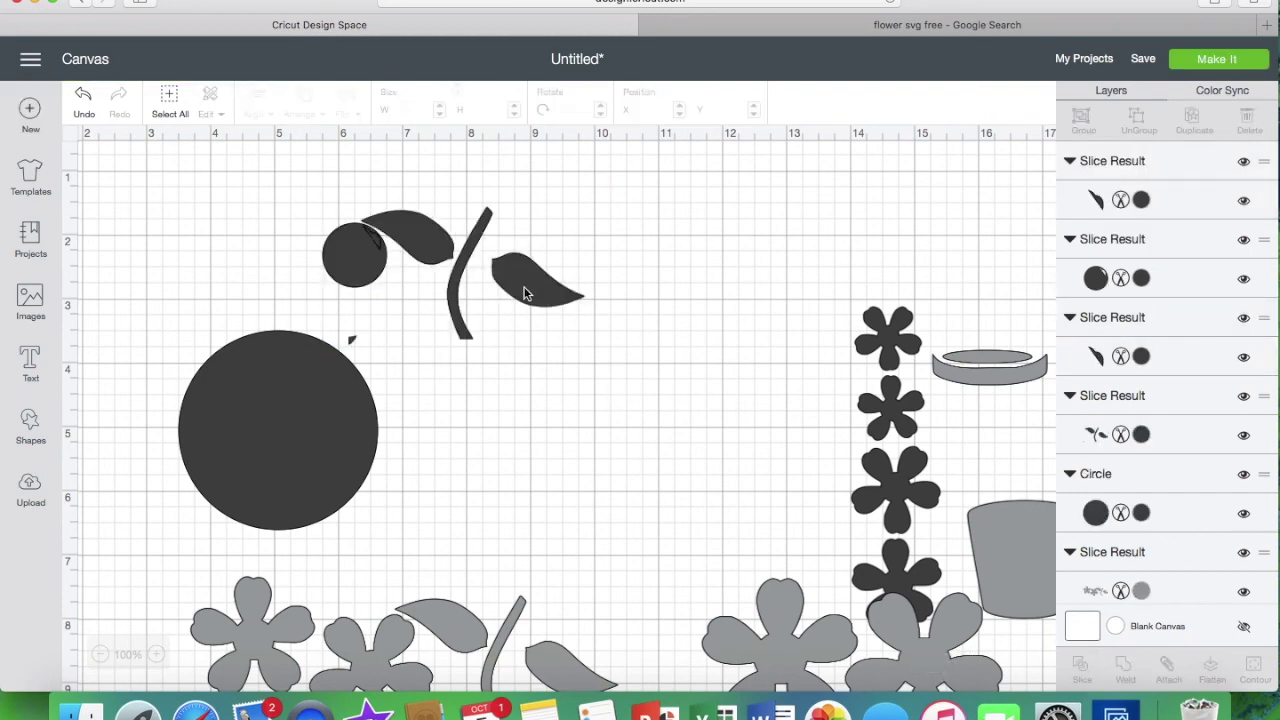
- Overlap the larger circle with the remaining small scrap of the dark leaf layer and slice the two layers
{"action": "left_click_drag", "start_coordinate": [524, 293], "coordinate": [720, 313]}
{"action": "left_click_drag", "start_coordinate": [293, 432], "coordinate": [560, 394]}
{"action": "left_click", "coordinate": [694, 294], "text": "shift"}
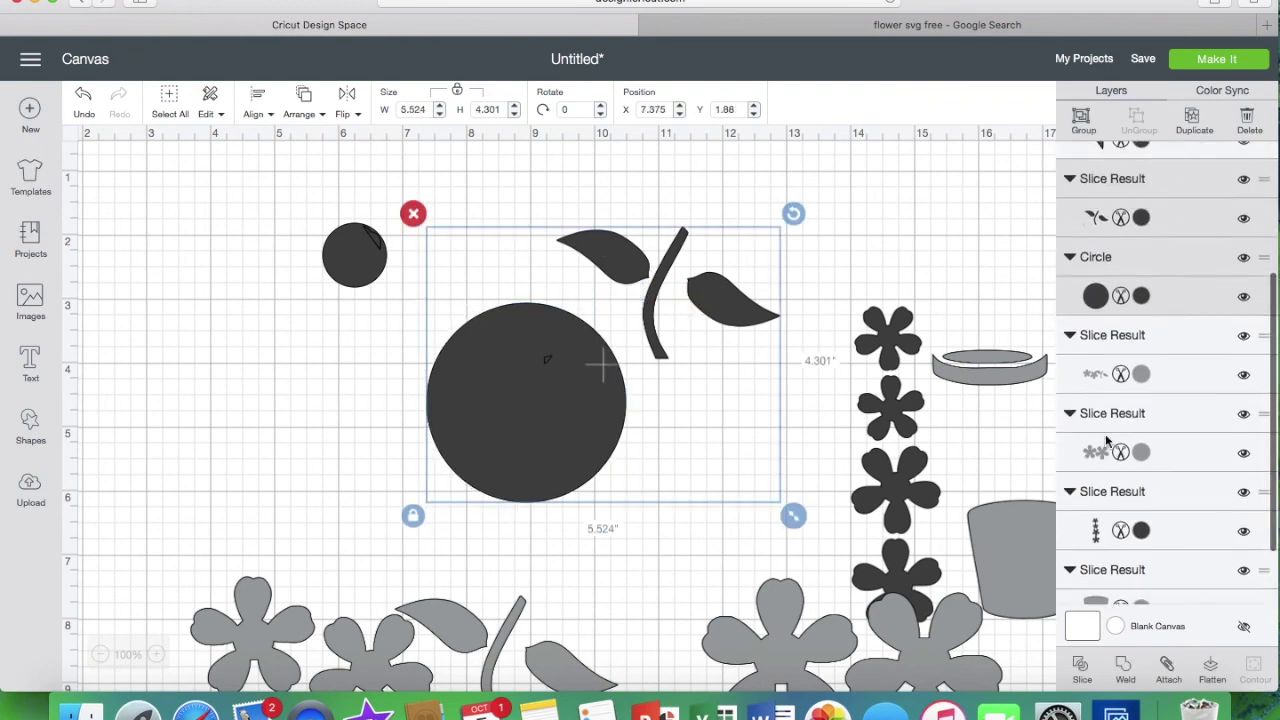
{"action": "left_click", "coordinate": [1082, 664]}
- Set the dark leaves and stem aside on open canvas and delete both circles with their sliced scraps
{"action": "left_click_drag", "start_coordinate": [675, 338], "coordinate": [769, 338]}
{"action": "left_click", "coordinate": [329, 191]}
{"action": "left_click_drag", "start_coordinate": [329, 191], "coordinate": [557, 425]}
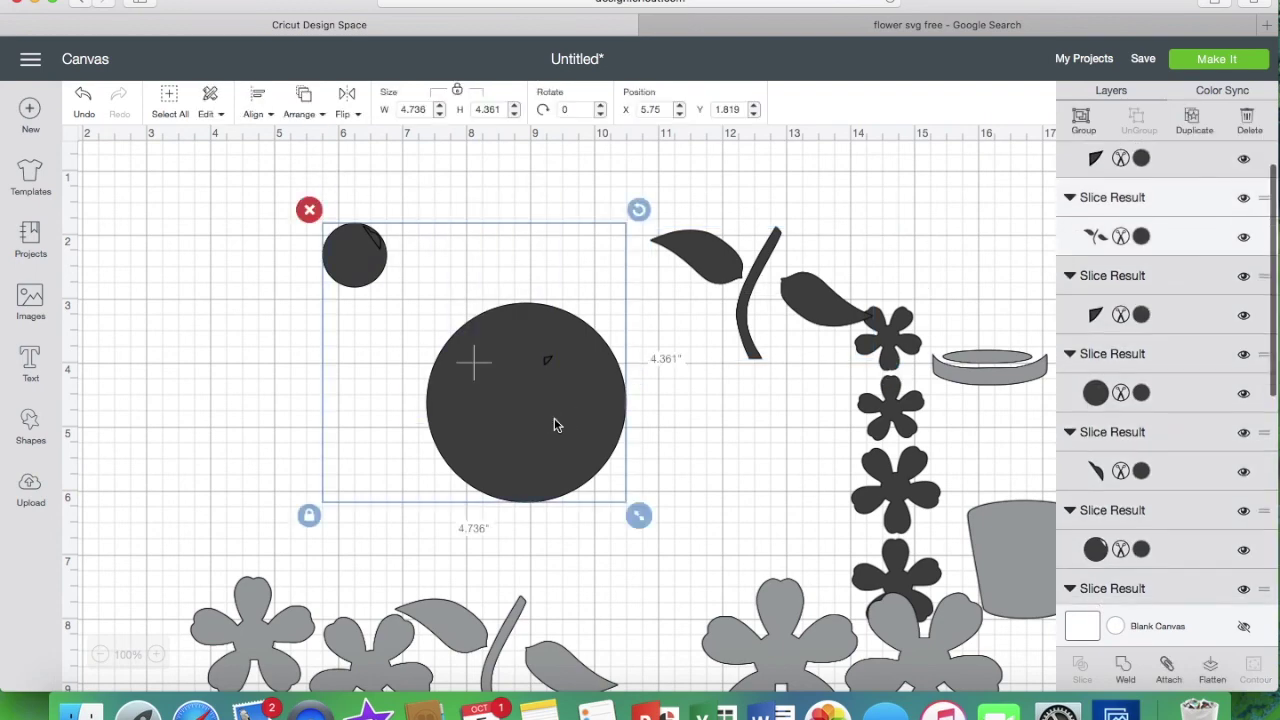
{"action": "left_click", "coordinate": [310, 210]}
{"action": "left_click_drag", "start_coordinate": [749, 290], "coordinate": [729, 251]}
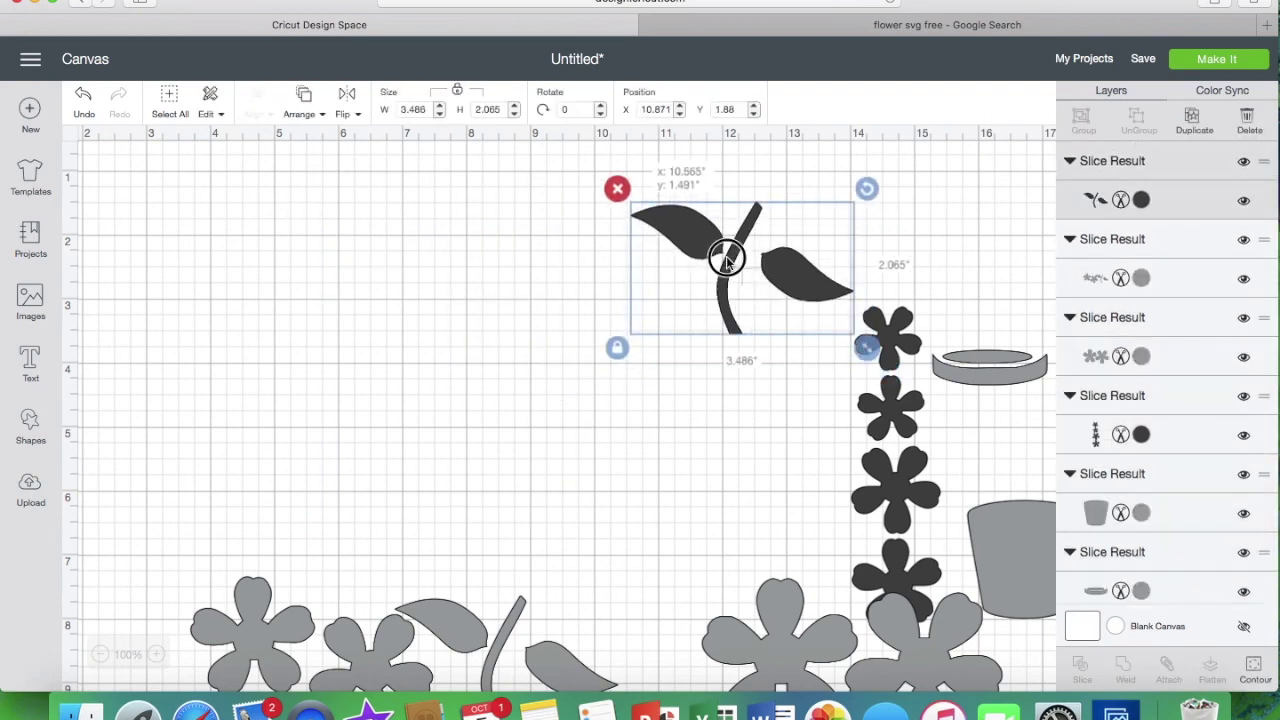
- Move the grey flower-and-leaf layer to open canvas, cover its stem and leaves with a new 3.111-inch circle, and slice them
{"action": "left_click_drag", "start_coordinate": [509, 634], "coordinate": [503, 325]}
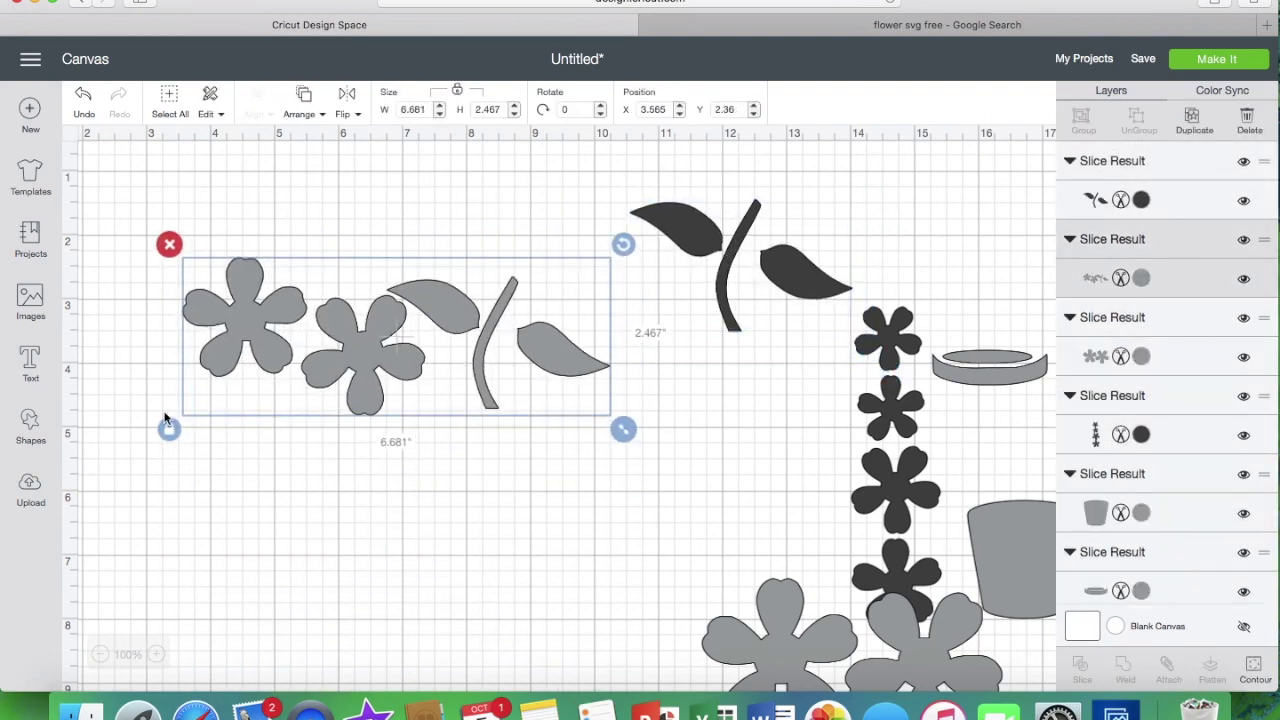
{"action": "left_click", "coordinate": [30, 428]}
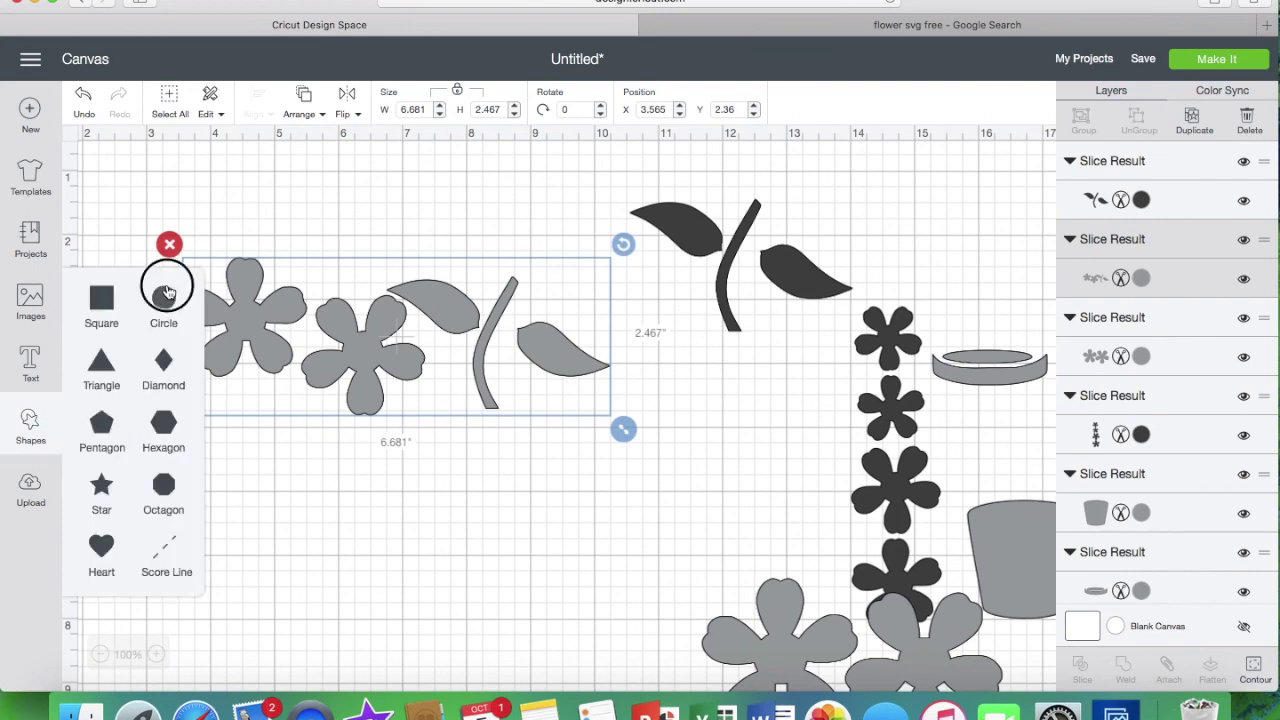
{"action": "left_click", "coordinate": [166, 291]}
{"action": "left_click_drag", "start_coordinate": [148, 230], "coordinate": [566, 310]}
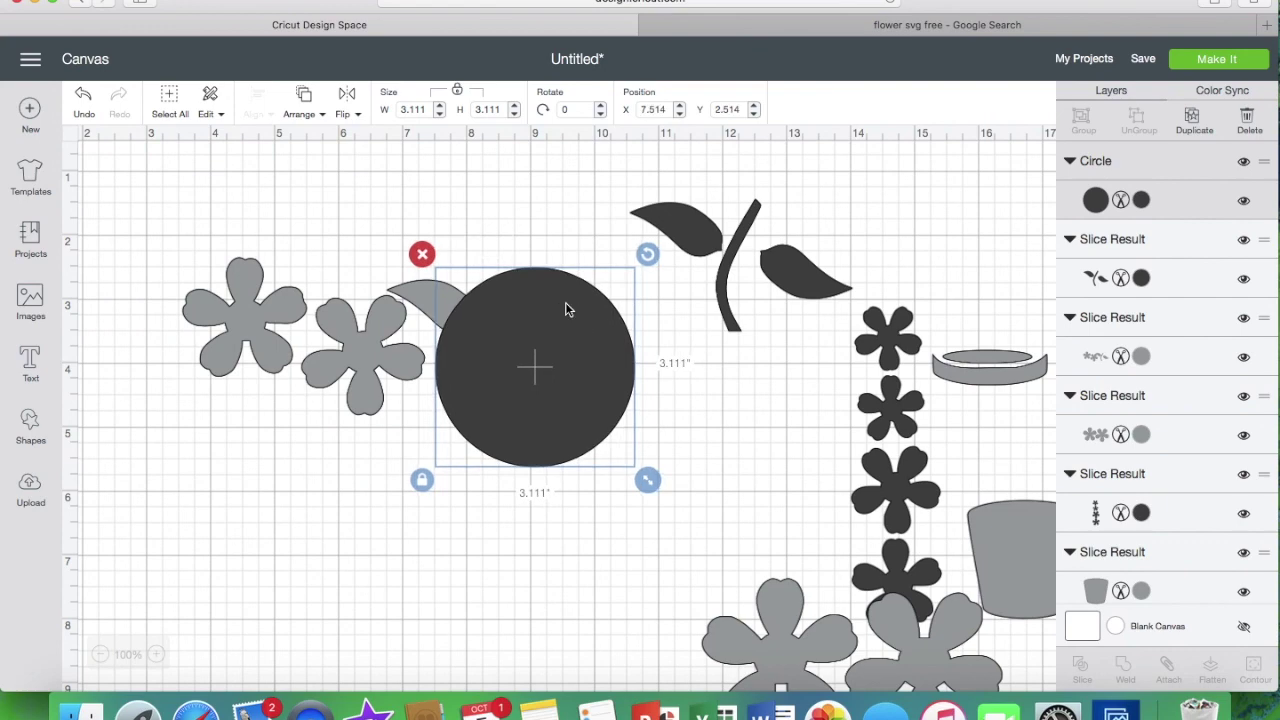
{"action": "left_click", "coordinate": [349, 305], "text": "shift"}
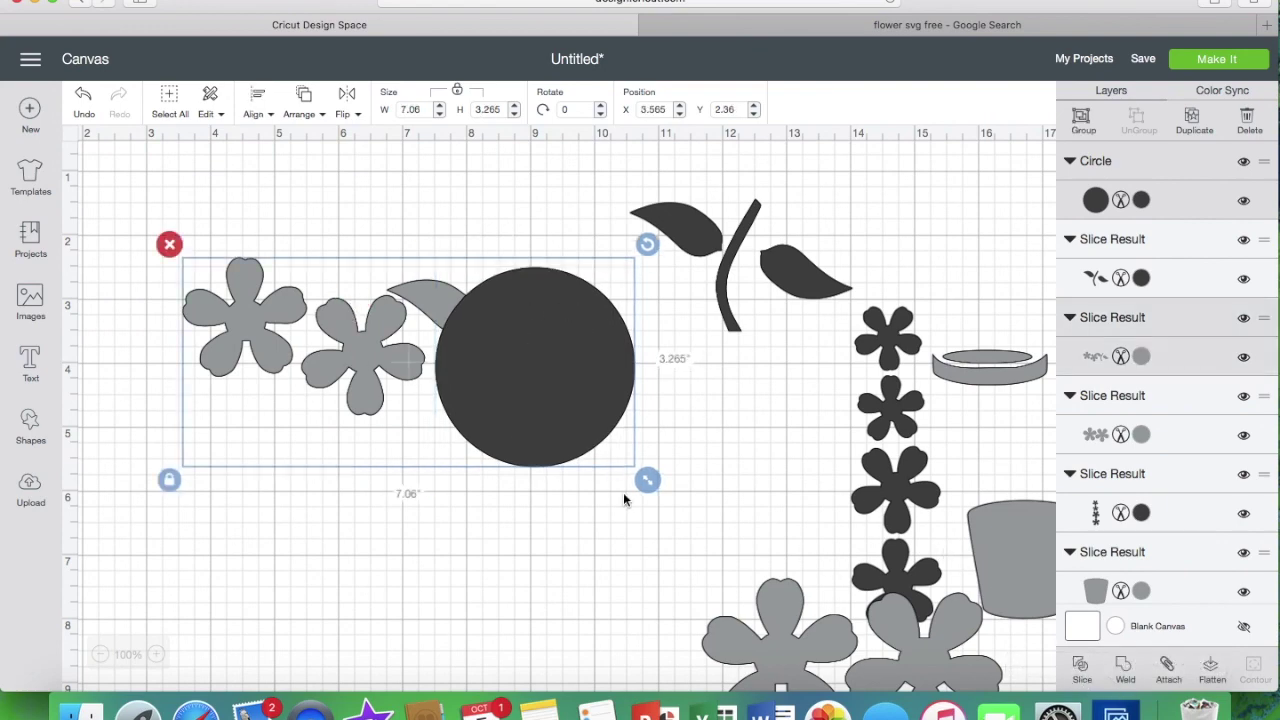
{"action": "left_click", "coordinate": [1080, 666]}
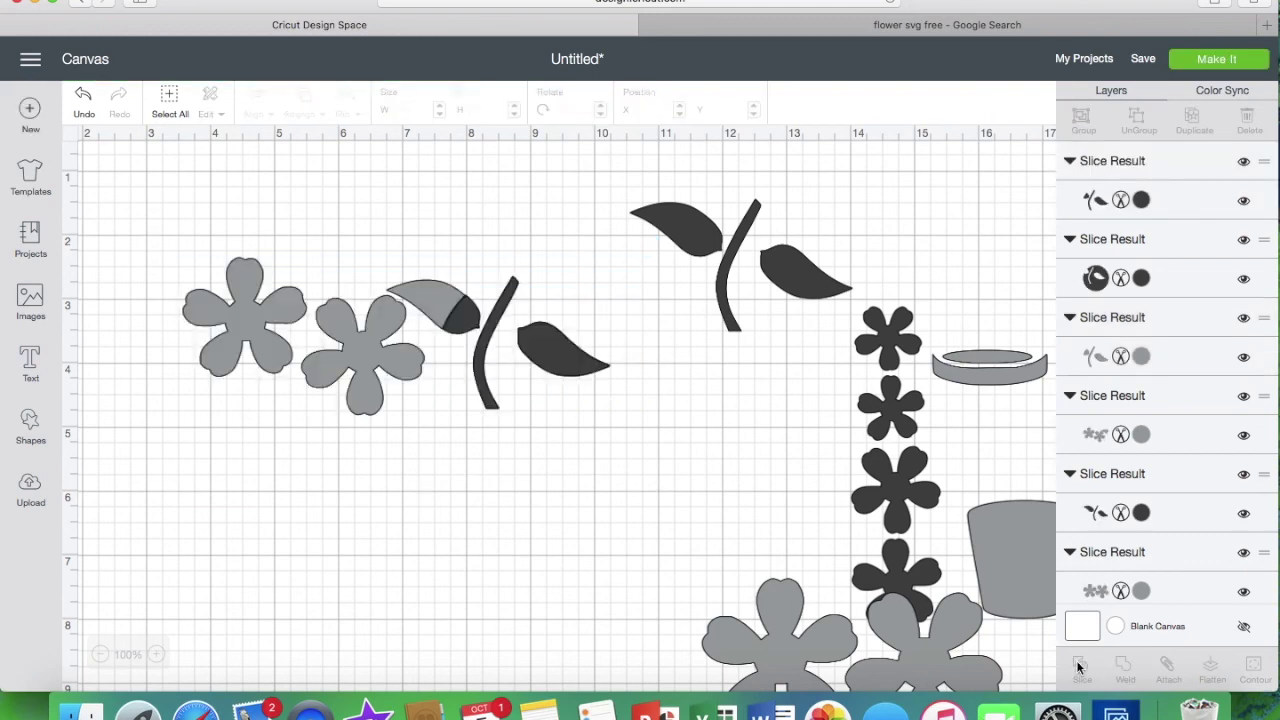
- Separate the two grey flowers from the circle, delete the circle with the sliced stem and leaves, and return the flowers to open canvas
{"action": "left_click_drag", "start_coordinate": [398, 373], "coordinate": [415, 623]}
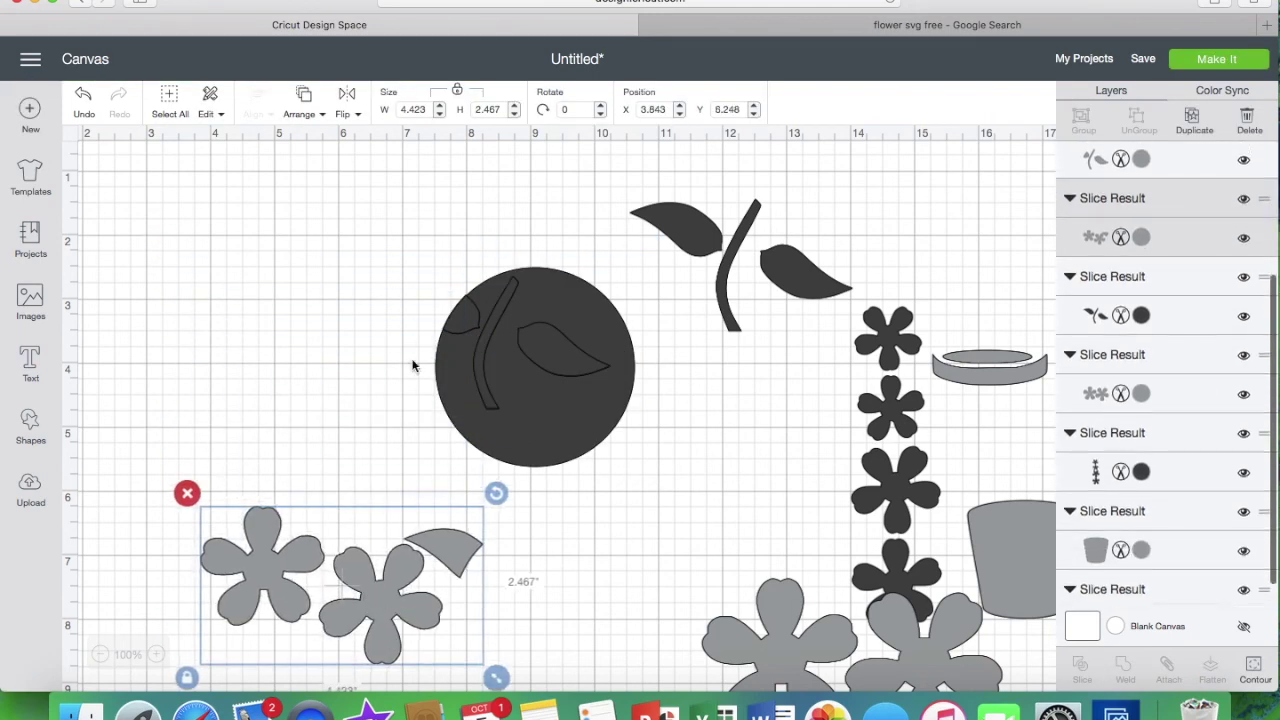
{"action": "left_click", "coordinate": [409, 280]}
{"action": "left_click_drag", "start_coordinate": [407, 267], "coordinate": [549, 394]}
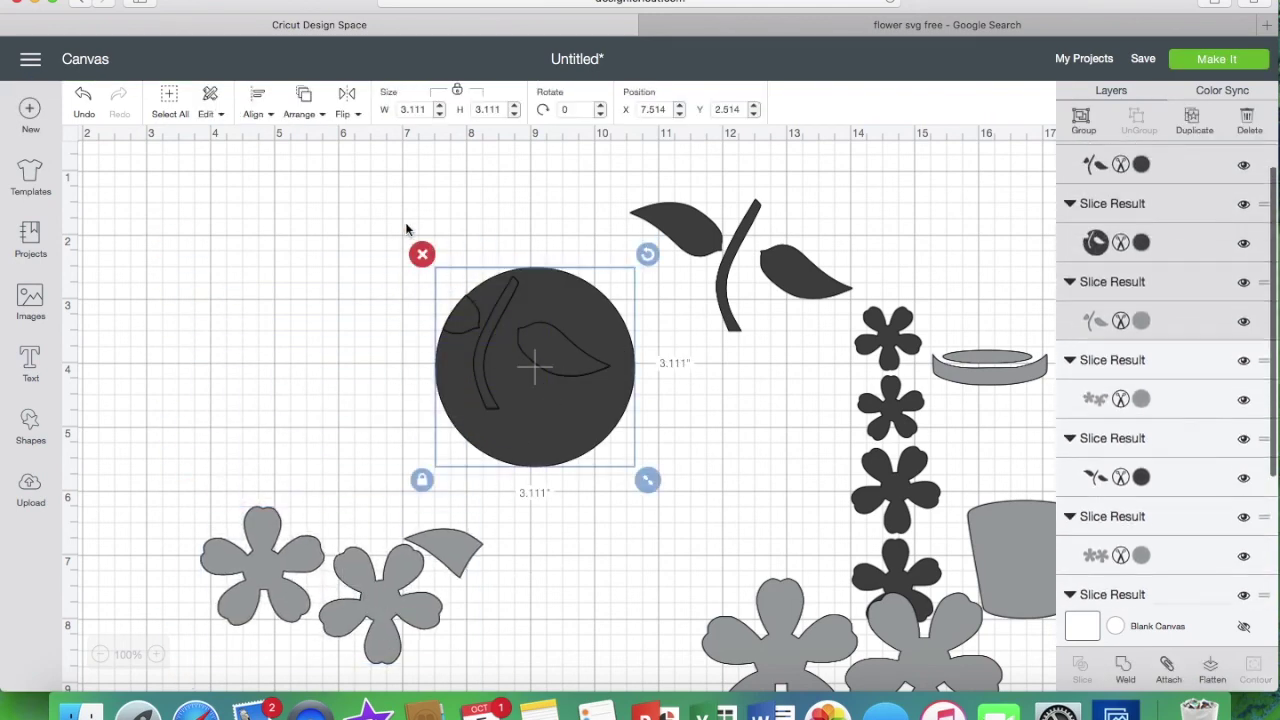
{"action": "left_click", "coordinate": [423, 251]}
{"action": "left_click_drag", "start_coordinate": [345, 560], "coordinate": [340, 384]}
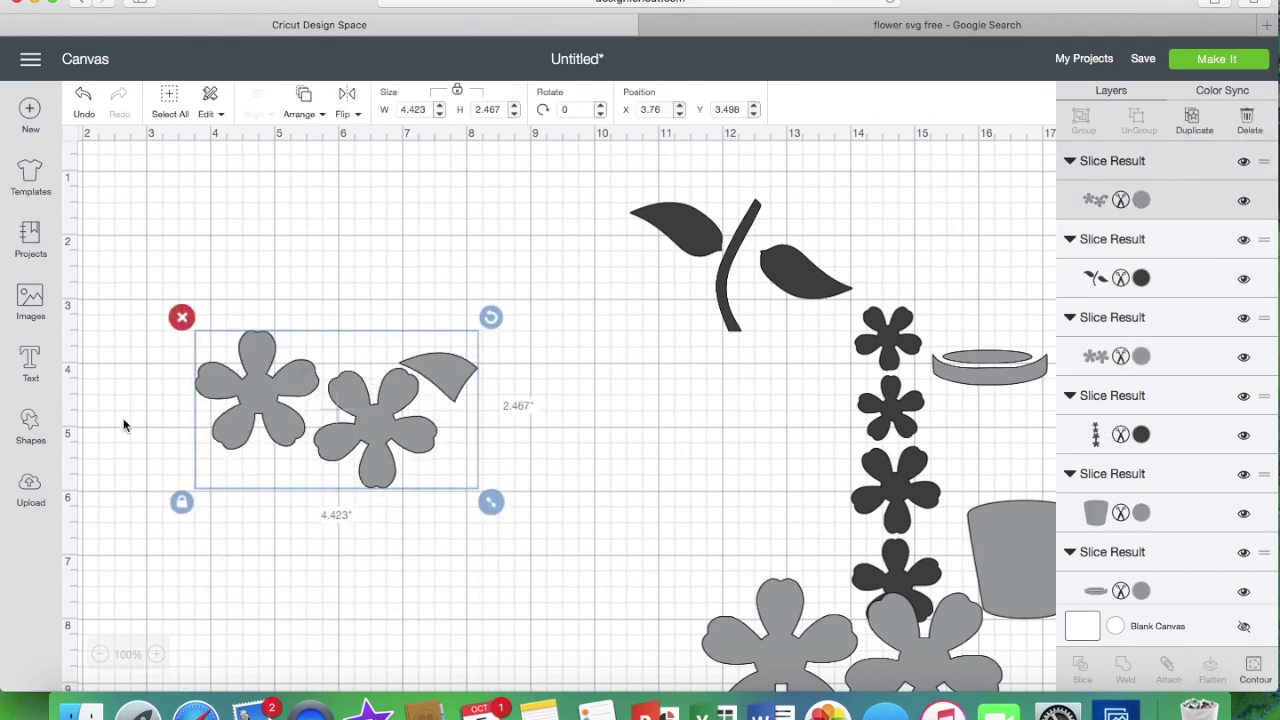
- Add another circle near the leaf remnant beside the grey flowers, unlock its proportions, and reshape it into a narrow ellipse
{"action": "left_click", "coordinate": [36, 432]}
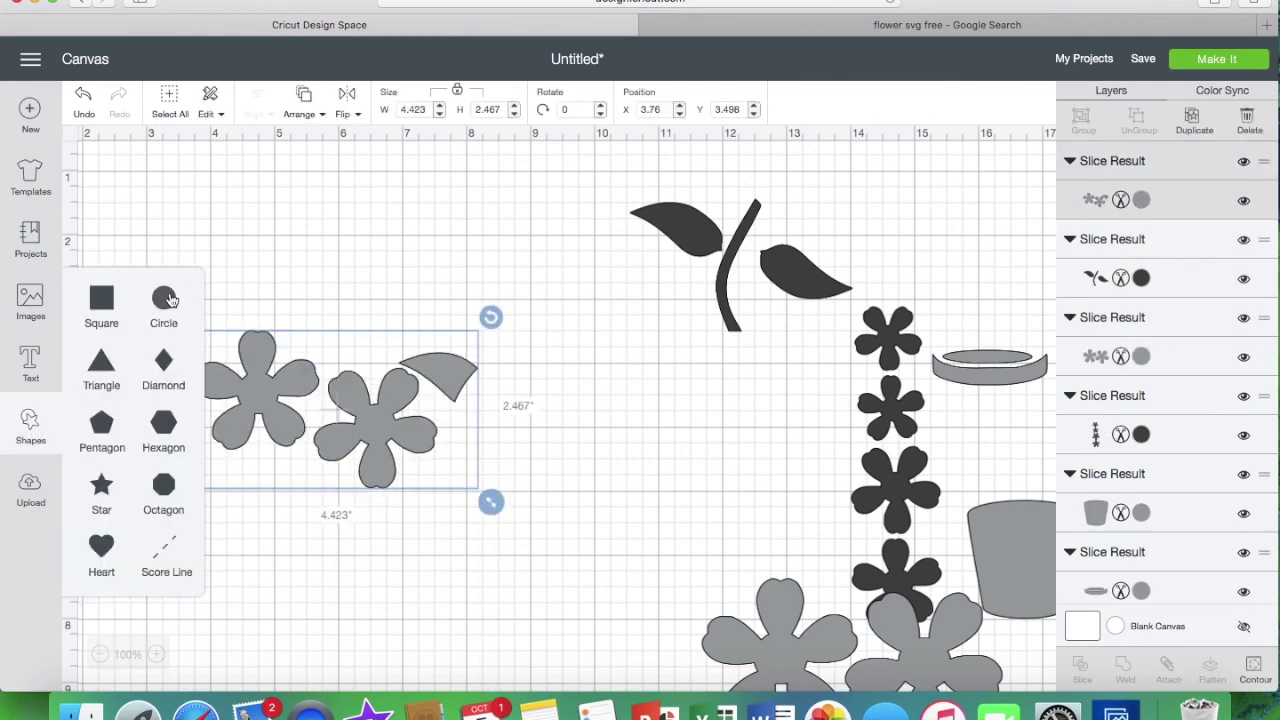
{"action": "left_click", "coordinate": [165, 299]}
{"action": "left_click_drag", "start_coordinate": [179, 237], "coordinate": [485, 208]}
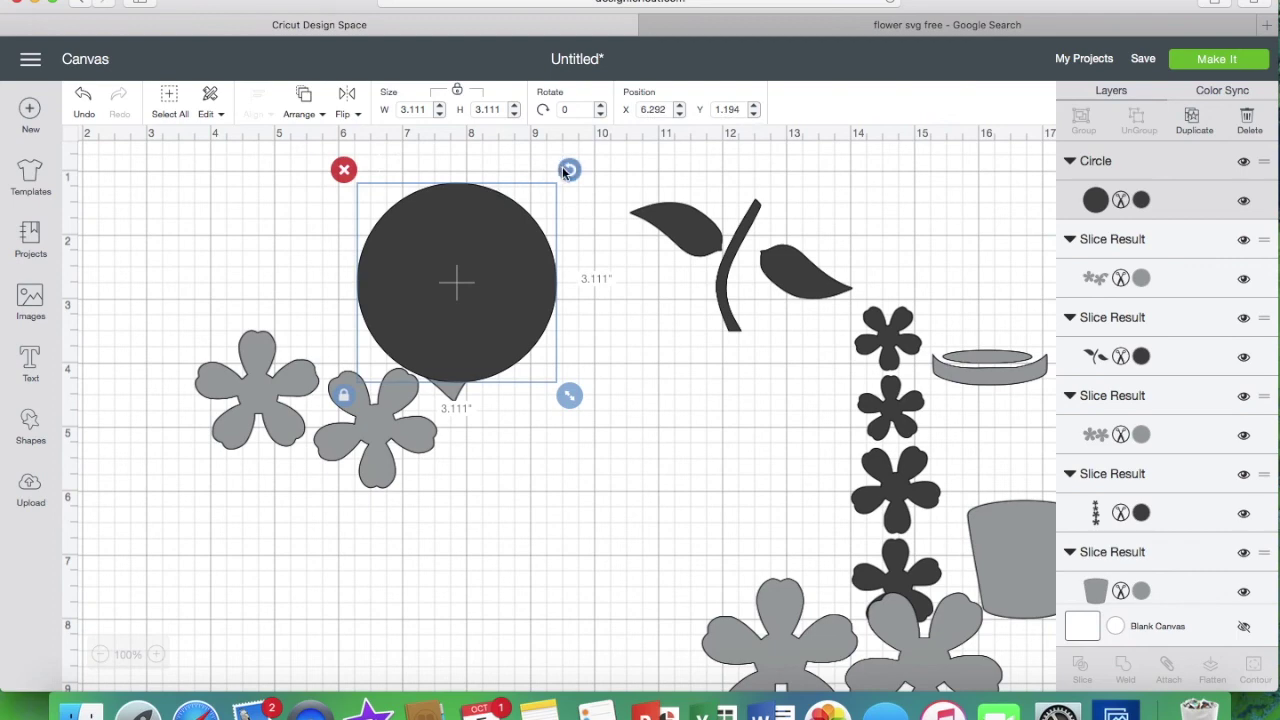
{"action": "left_click", "coordinate": [636, 507]}
{"action": "left_click", "coordinate": [545, 272]}
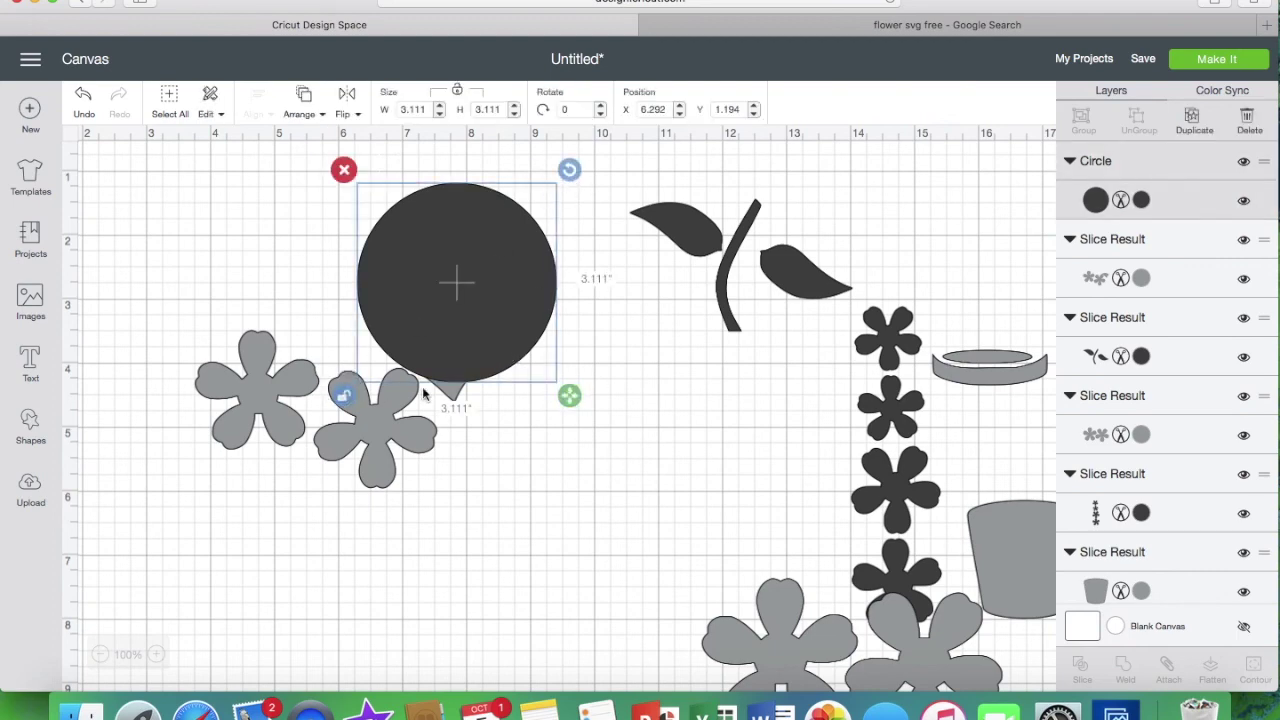
{"action": "left_click_drag", "start_coordinate": [565, 396], "coordinate": [500, 444]}
- Rotate the ellipse to about 313.19°, place it over the leaf remnant without touching the flowers, and slice the two layers
{"action": "left_click_drag", "start_coordinate": [445, 347], "coordinate": [492, 346]}
{"action": "left_click_drag", "start_coordinate": [545, 167], "coordinate": [455, 162]}
{"action": "left_click_drag", "start_coordinate": [457, 263], "coordinate": [443, 280]}
{"action": "mouse_move", "coordinate": [561, 200]}
{"action": "left_mouse_down"}
{"action": "mouse_move", "coordinate": [529, 183]}
{"action": "mouse_move", "coordinate": [572, 206]}
{"action": "left_mouse_up"}
{"action": "left_click_drag", "start_coordinate": [466, 287], "coordinate": [470, 297]}
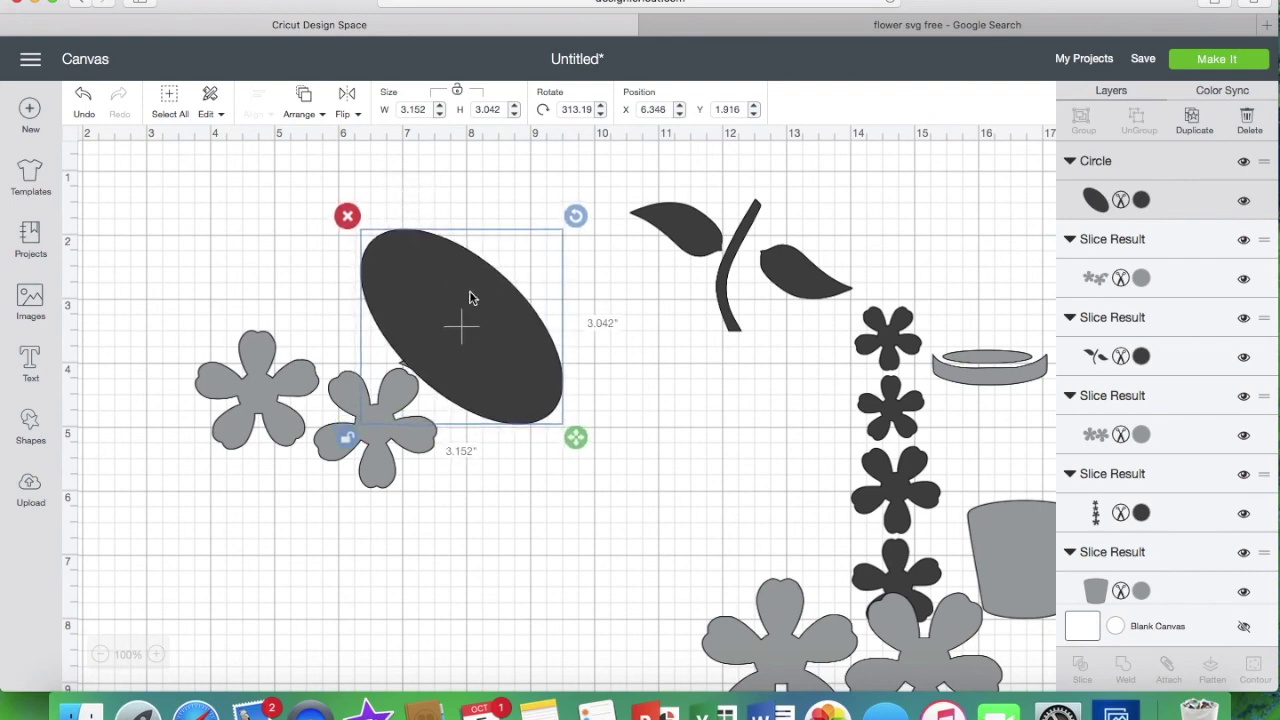
{"action": "left_click", "coordinate": [310, 403], "text": "shift"}
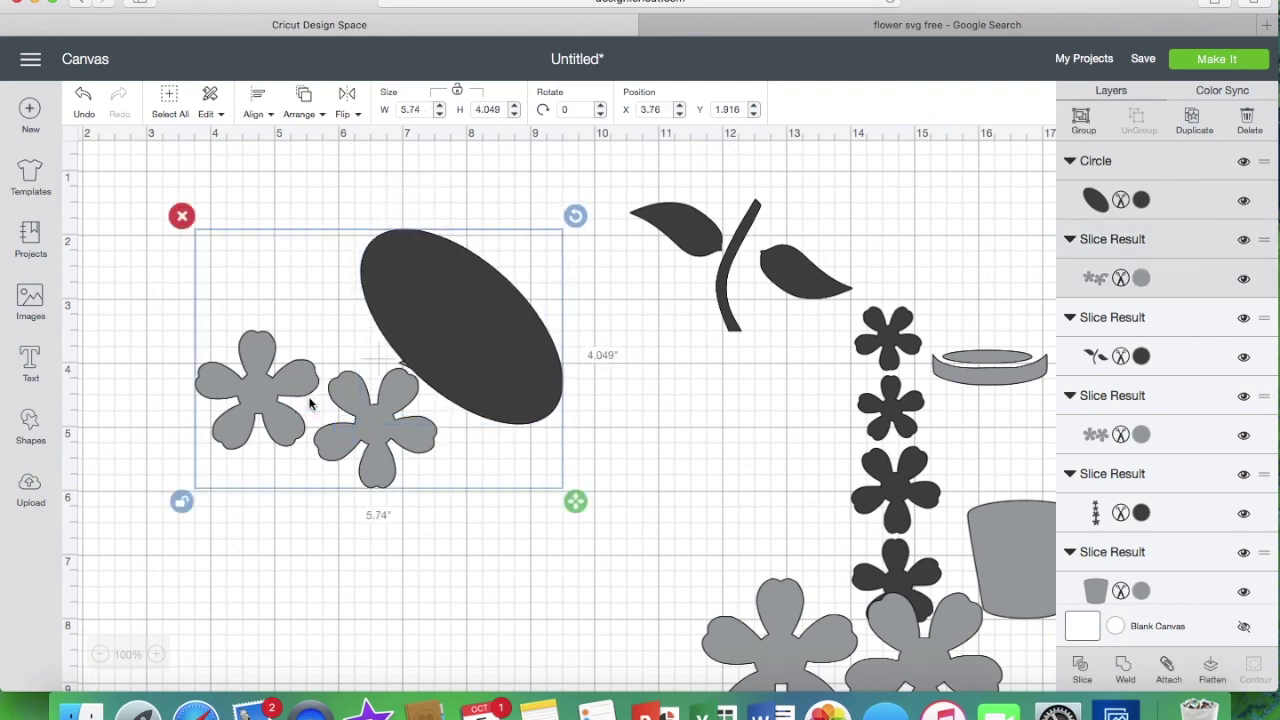
{"action": "left_click", "coordinate": [1078, 668]}
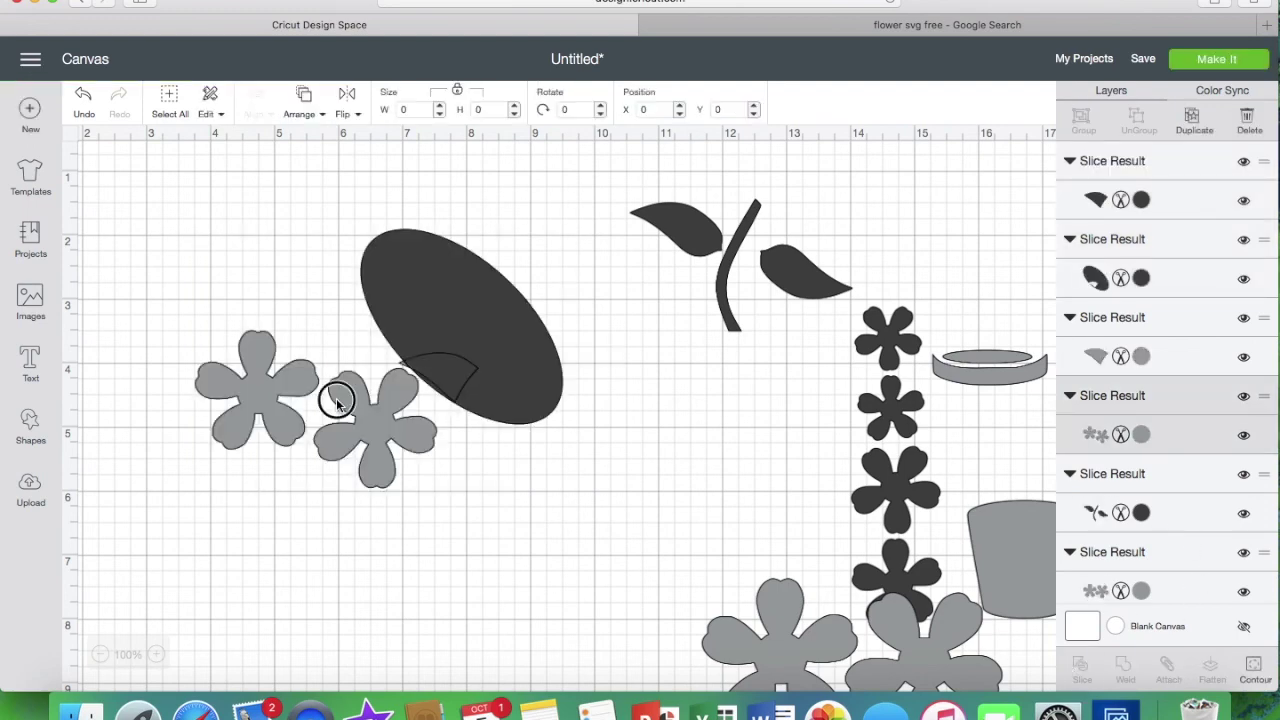
- Move the grey flowers away from the ellipse and delete the dark and grey leaf remnant slices, keeping the ellipse
{"action": "left_click_drag", "start_coordinate": [337, 400], "coordinate": [353, 564]}
{"action": "left_click", "coordinate": [429, 372]}
{"action": "key", "text": "Delete"}
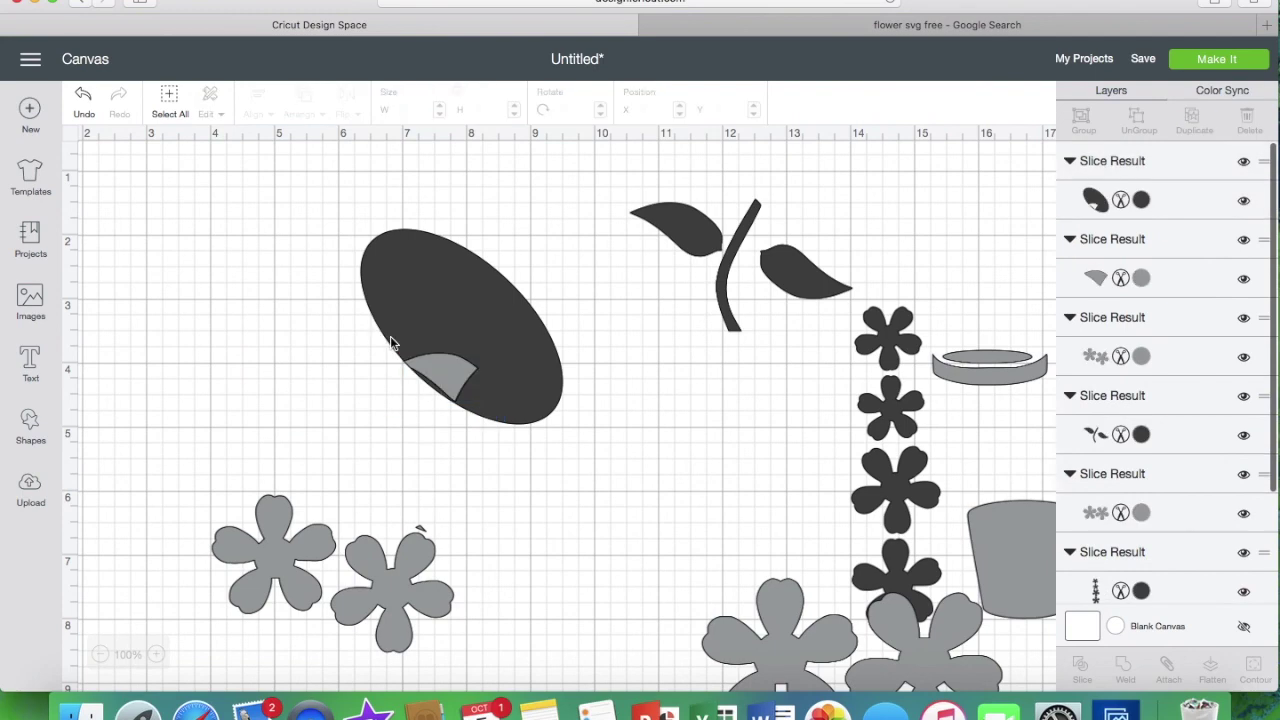
{"action": "left_click", "coordinate": [420, 360]}
{"action": "left_click_drag", "start_coordinate": [447, 392], "coordinate": [322, 363]}
{"action": "left_click", "coordinate": [467, 385]}
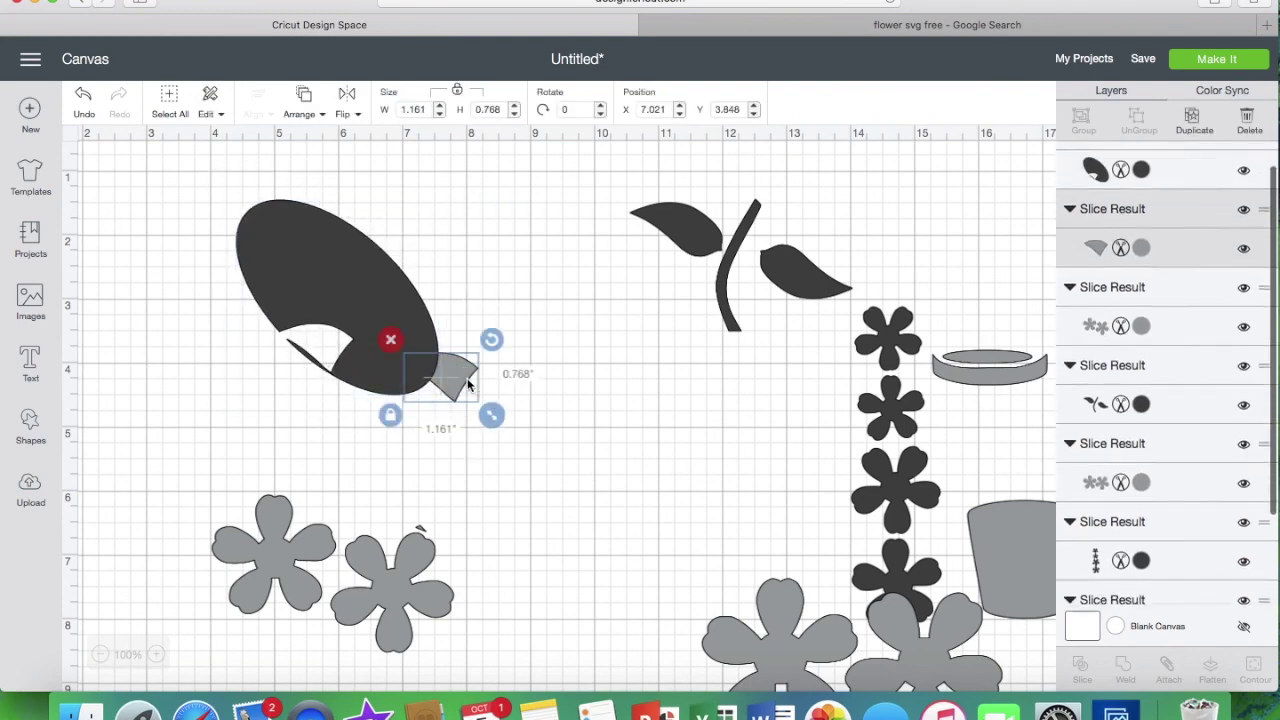
{"action": "left_click", "coordinate": [389, 343]}
- Turn the ellipse upright, place it over the tiny scrap above the grey flower, and slice it with the flower layer
{"action": "left_click_drag", "start_coordinate": [451, 186], "coordinate": [458, 312]}
{"action": "left_click", "coordinate": [356, 318]}
{"action": "left_click_drag", "start_coordinate": [356, 318], "coordinate": [457, 449]}
{"action": "left_click", "coordinate": [249, 591], "text": "shift"}
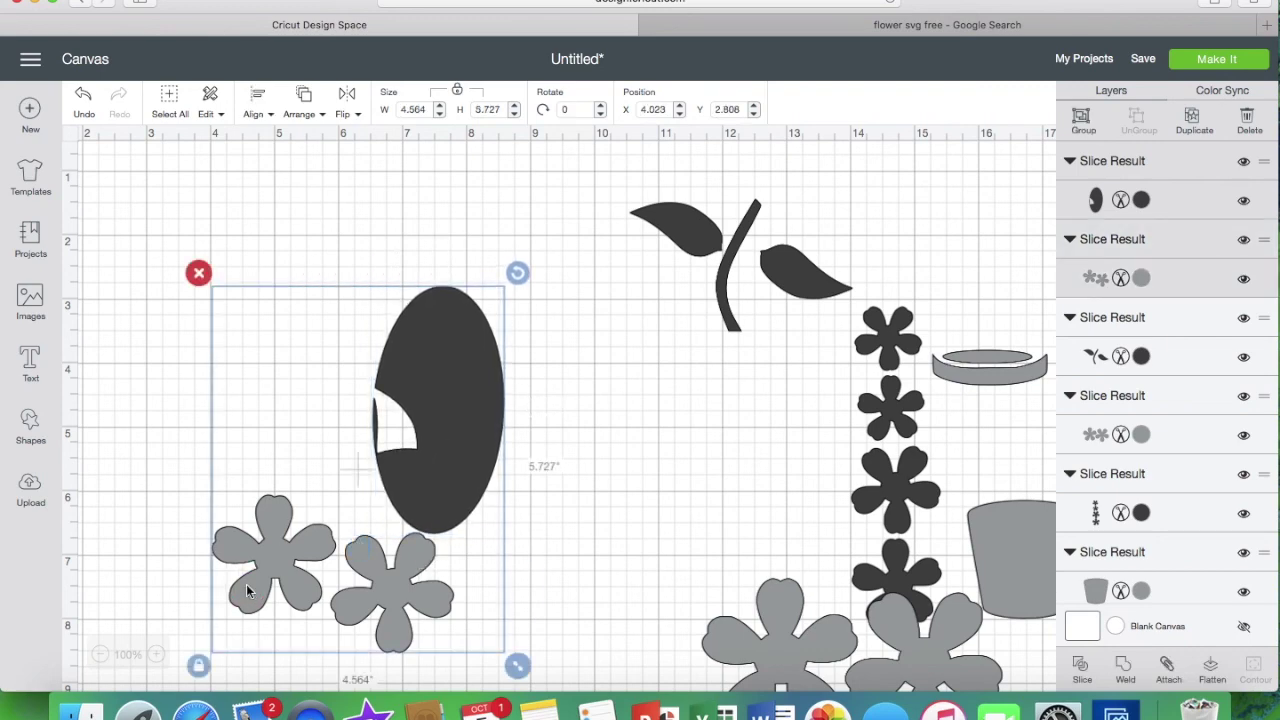
{"action": "left_click", "coordinate": [1082, 668]}
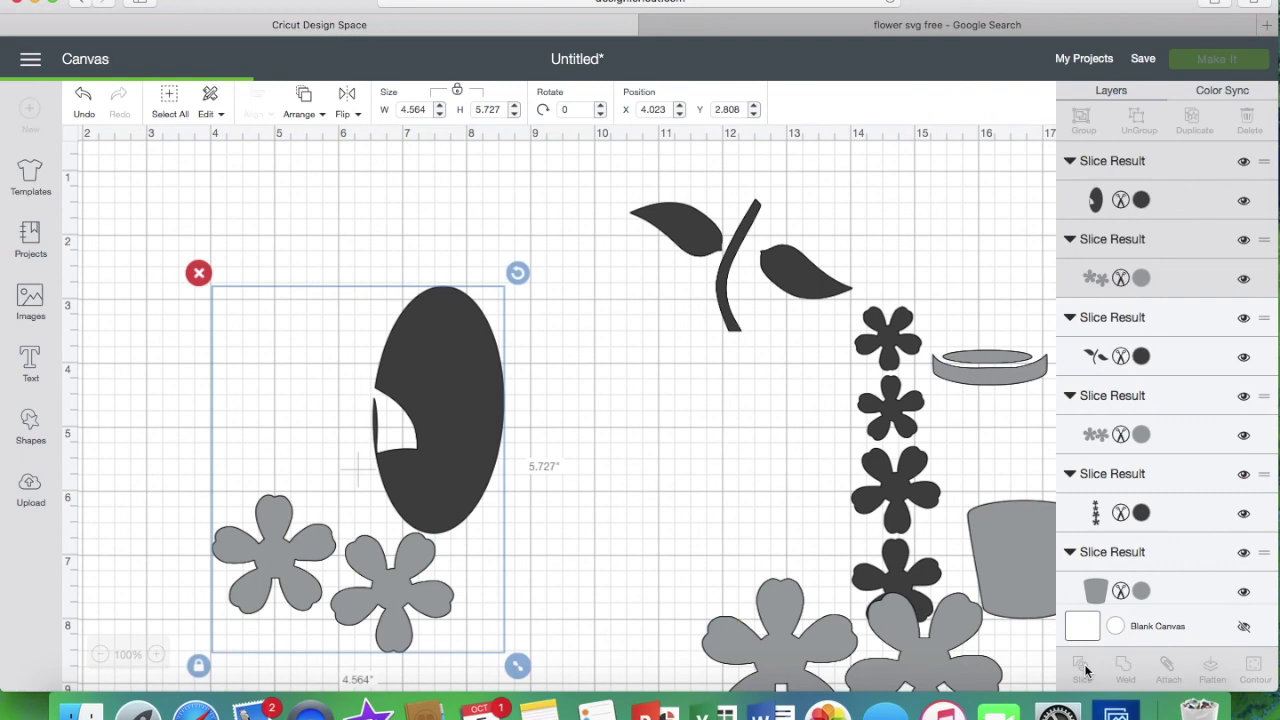
- Move the two cleaned grey flowers aside and delete the ellipse together with the tiny sliced scraps
{"action": "left_click_drag", "start_coordinate": [402, 572], "coordinate": [800, 378]}
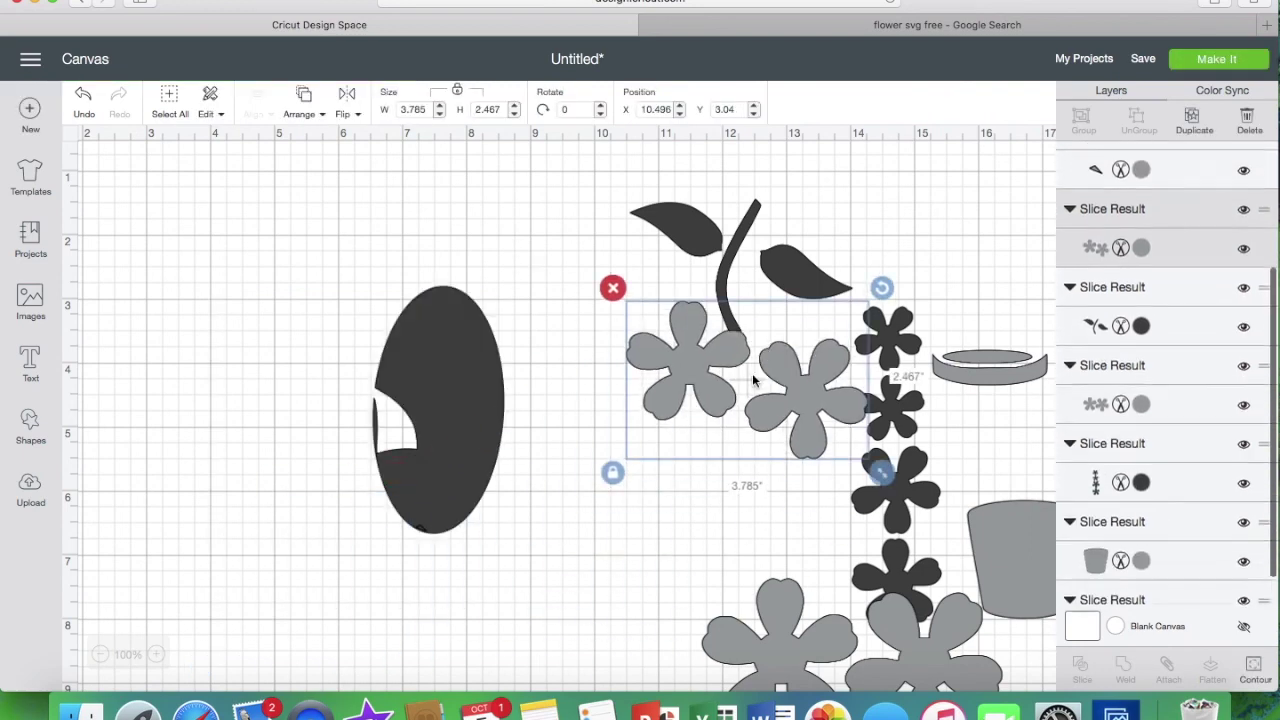
{"action": "left_click", "coordinate": [424, 260]}
{"action": "left_click", "coordinate": [437, 409]}
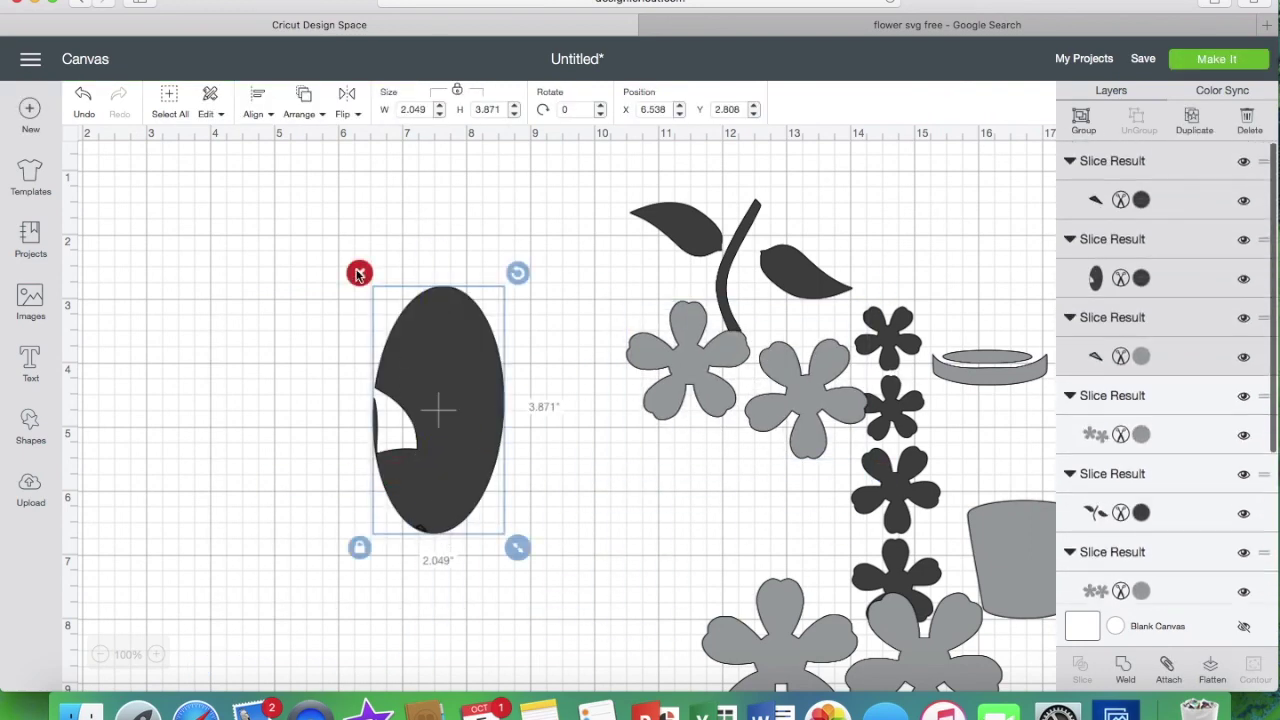
{"action": "left_click", "coordinate": [358, 273]}
- Arrange the two pairs of grey flowers on open canvas, with the smaller pair above the larger pair
{"action": "left_click_drag", "start_coordinate": [630, 362], "coordinate": [164, 363]}
{"action": "left_click_drag", "start_coordinate": [753, 623], "coordinate": [185, 509]}
{"action": "left_click_drag", "start_coordinate": [333, 405], "coordinate": [463, 327]}
{"action": "left_click_drag", "start_coordinate": [356, 531], "coordinate": [503, 457]}
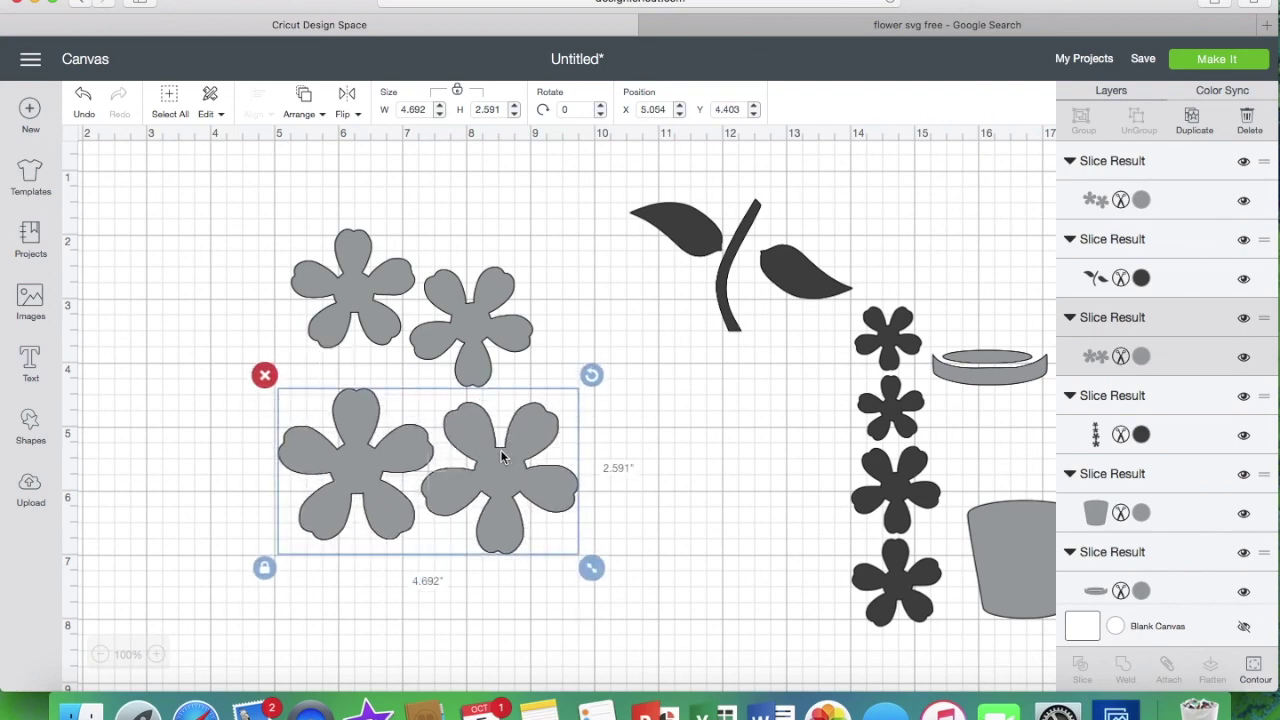
- Recolour the smaller pair of grey flowers Rose Pink and select the larger pair
{"action": "left_click_drag", "start_coordinate": [282, 190], "coordinate": [576, 608]}
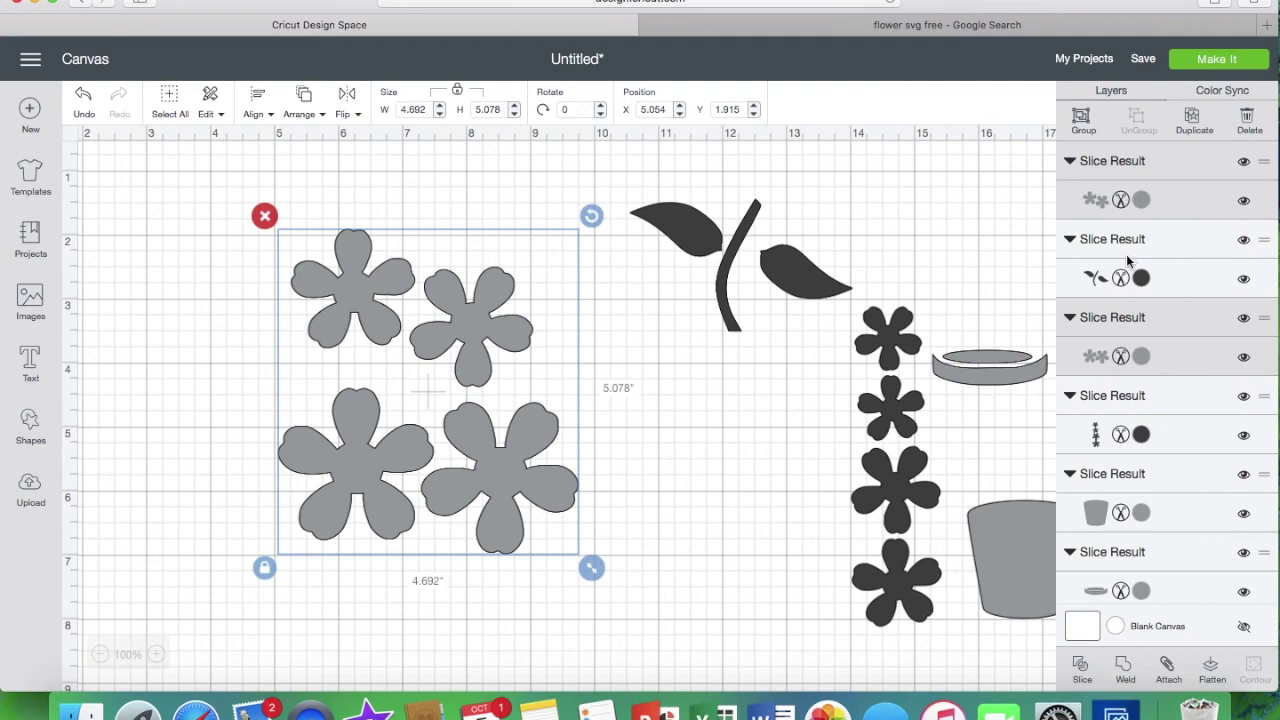
{"action": "left_click", "coordinate": [1143, 209]}
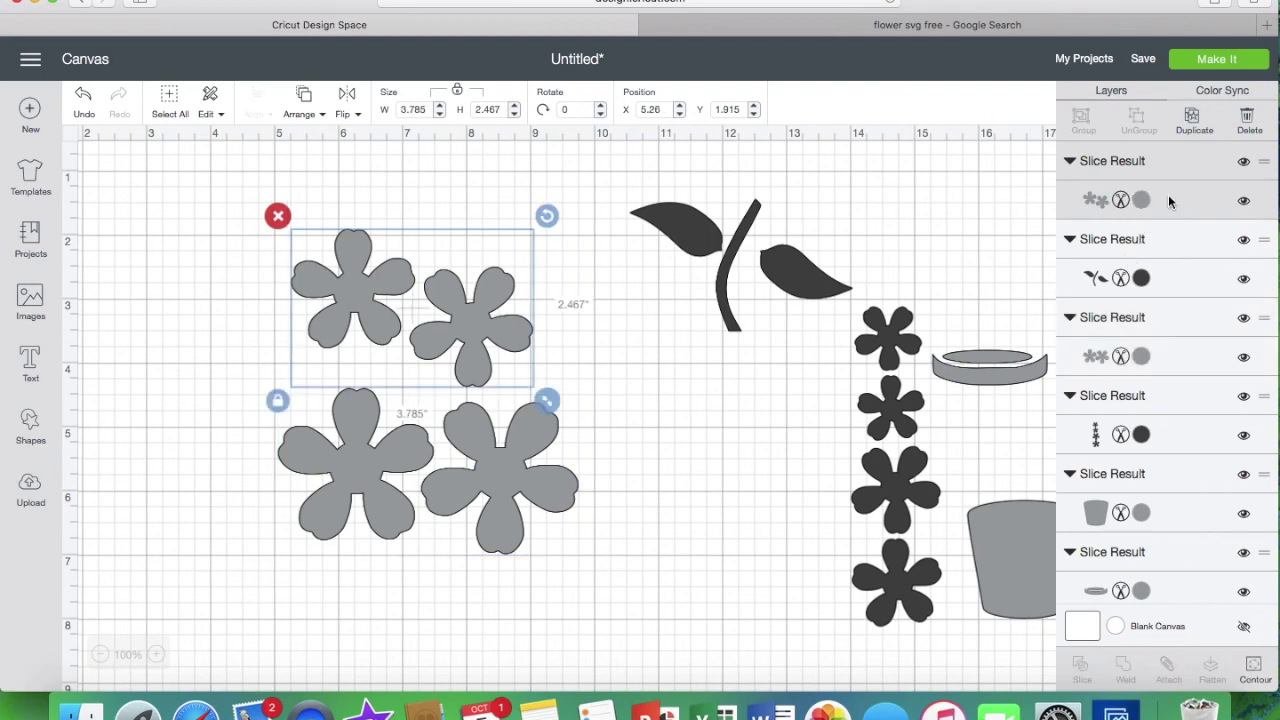
{"action": "left_click", "coordinate": [1124, 197]}
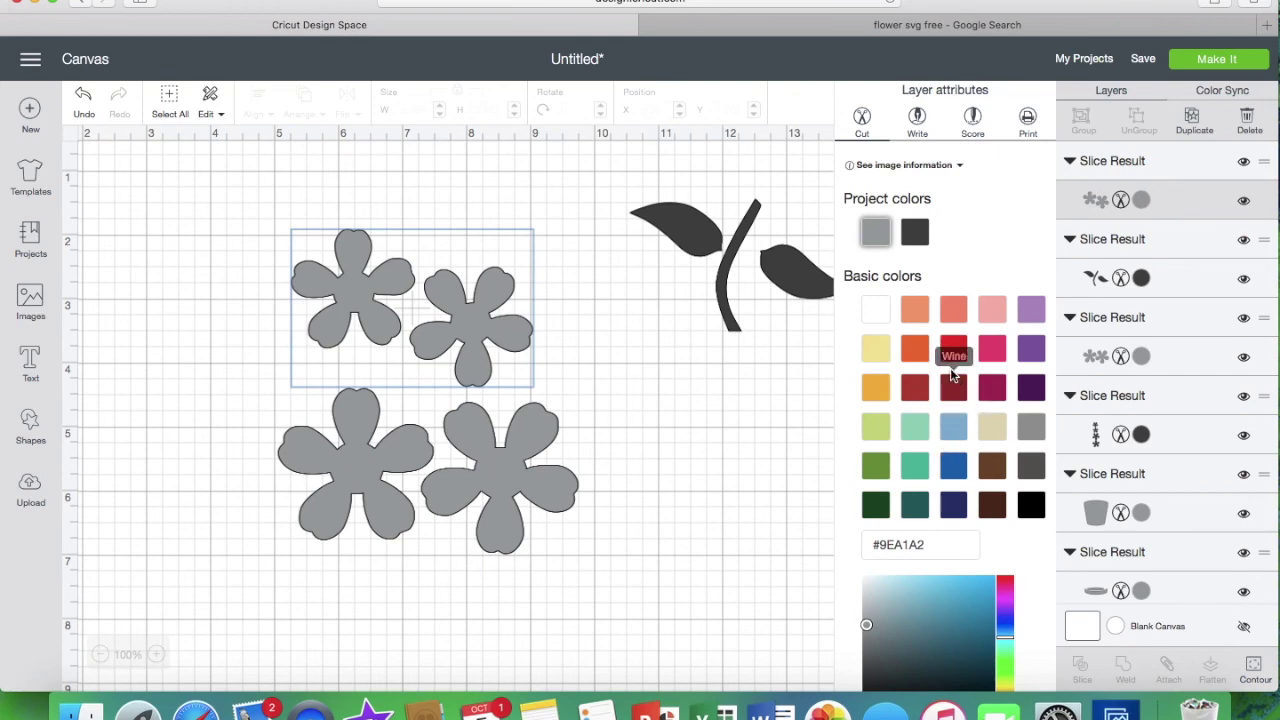
{"action": "left_click", "coordinate": [992, 350]}
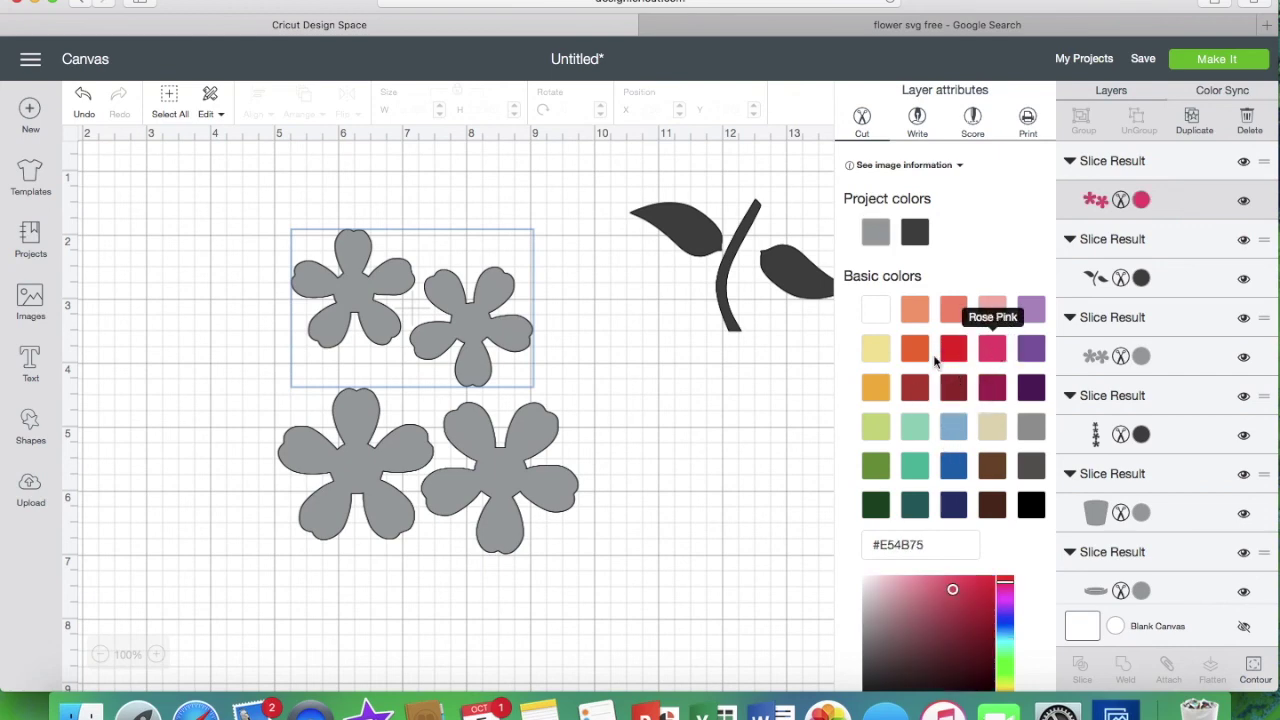
{"action": "left_click", "coordinate": [526, 460]}
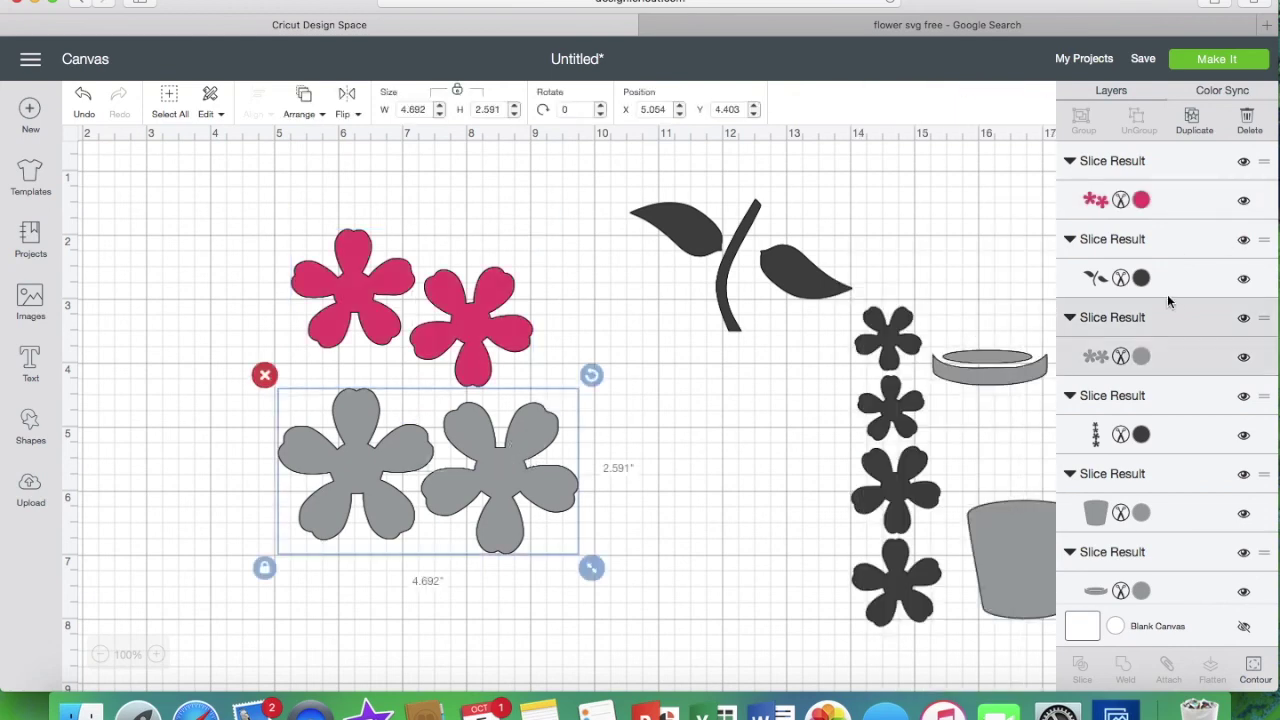
- Recolour the larger pair of grey flowers Rose Pink to match the smaller pair
{"action": "left_click", "coordinate": [1146, 355]}
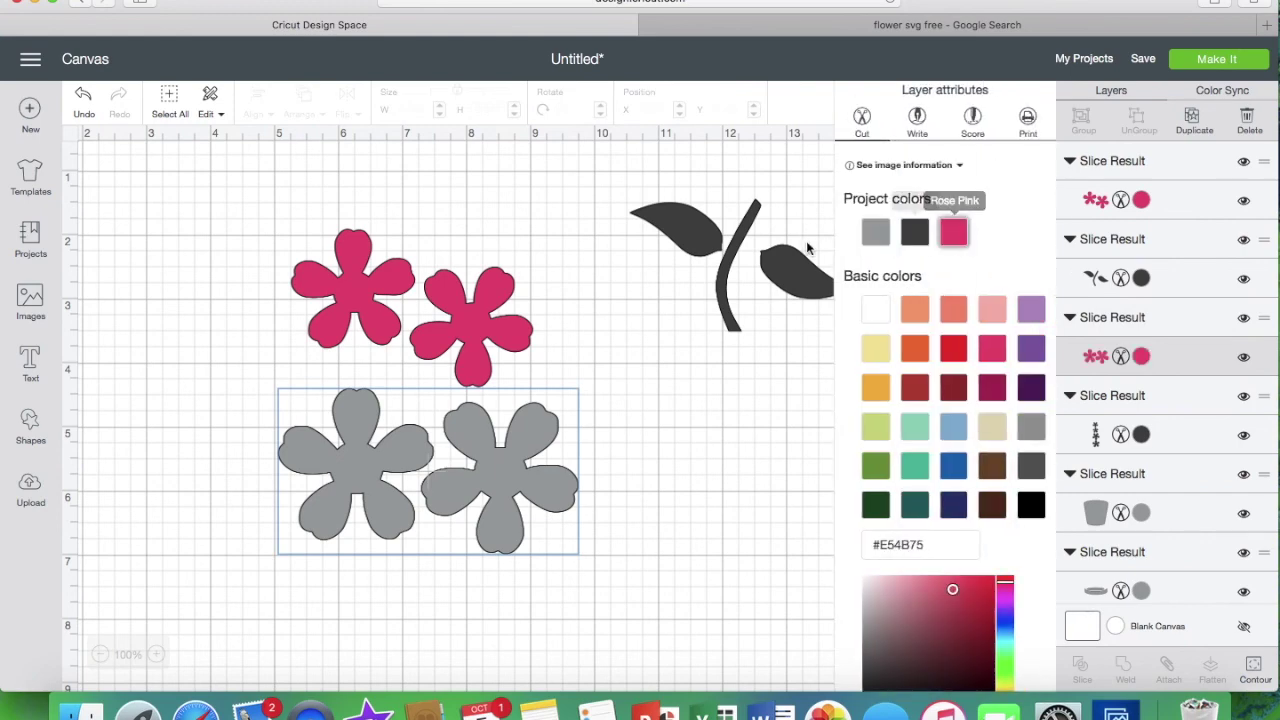
{"action": "left_click", "coordinate": [953, 232]}
- Recolour the dark stem and leaves medium green and move them closer to the pink flowers
{"action": "left_click", "coordinate": [778, 266]}
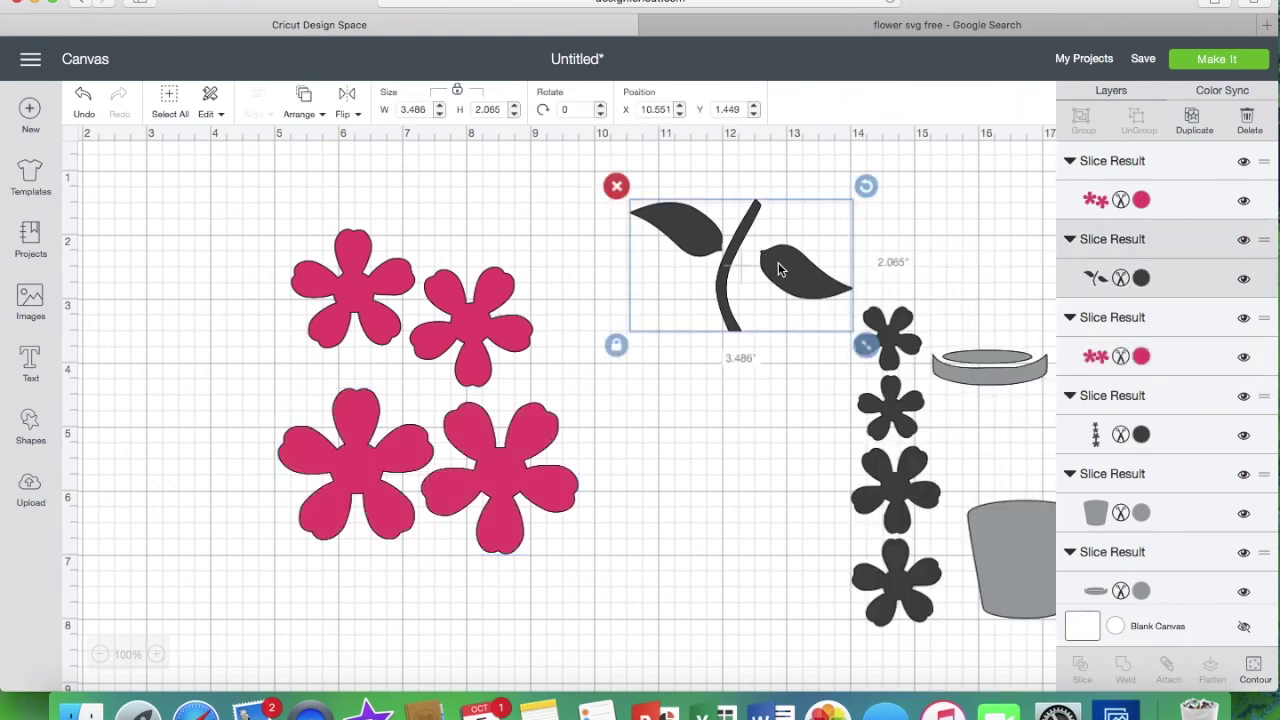
{"action": "left_click", "coordinate": [1141, 276]}
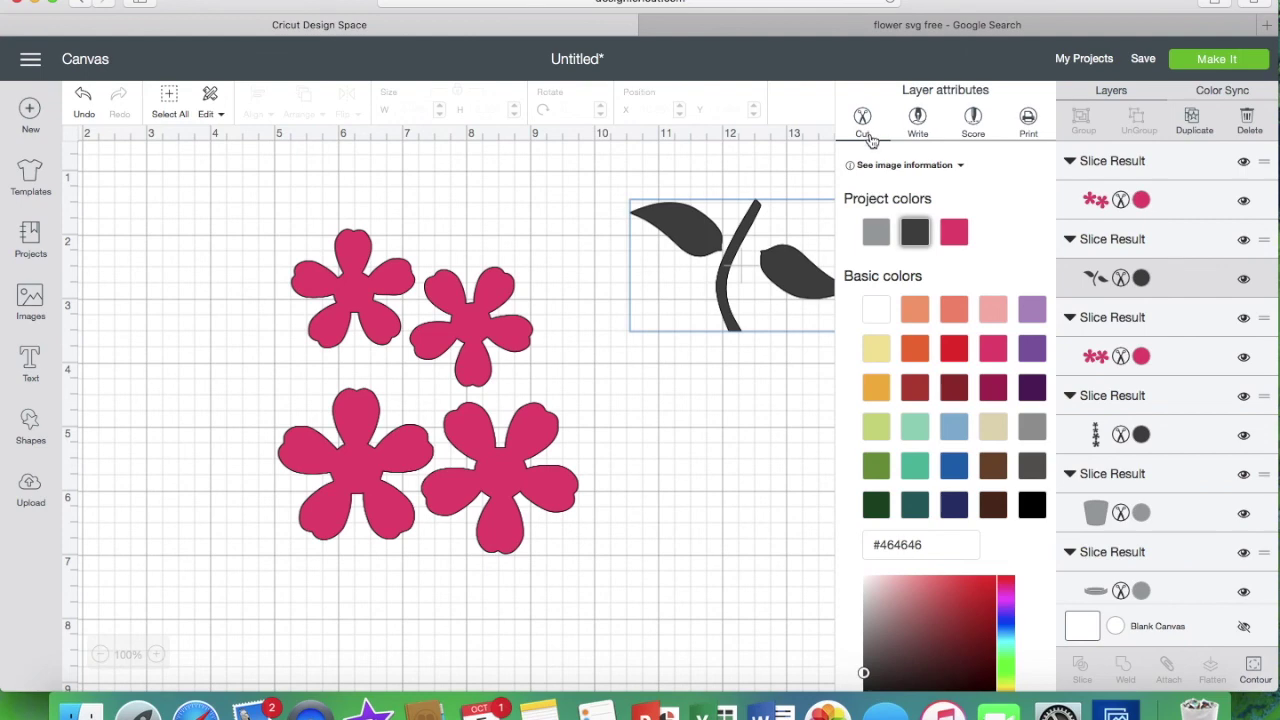
{"action": "left_click", "coordinate": [876, 465]}
{"action": "left_click_drag", "start_coordinate": [772, 282], "coordinate": [681, 276]}
- Recolour the column of four dark flowers light pink (#F9B6AD) and place it below the green leaves
{"action": "left_click_drag", "start_coordinate": [913, 414], "coordinate": [832, 415]}
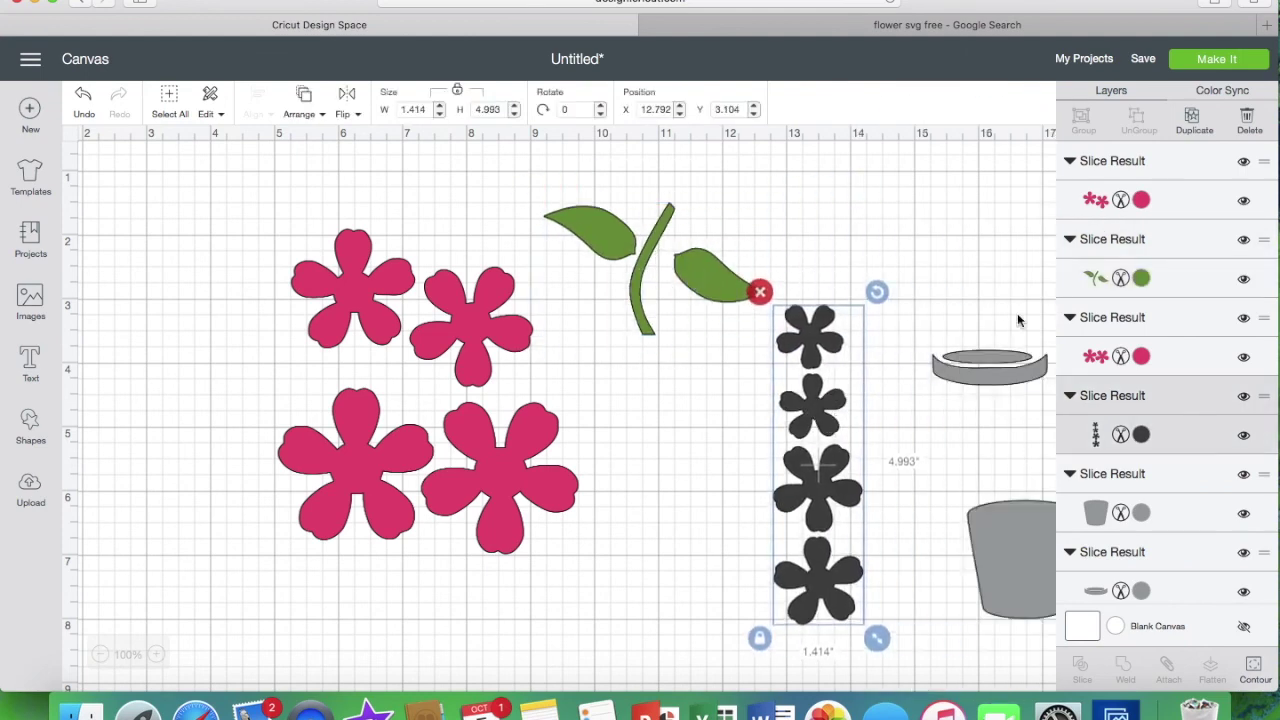
{"action": "left_click", "coordinate": [1142, 434]}
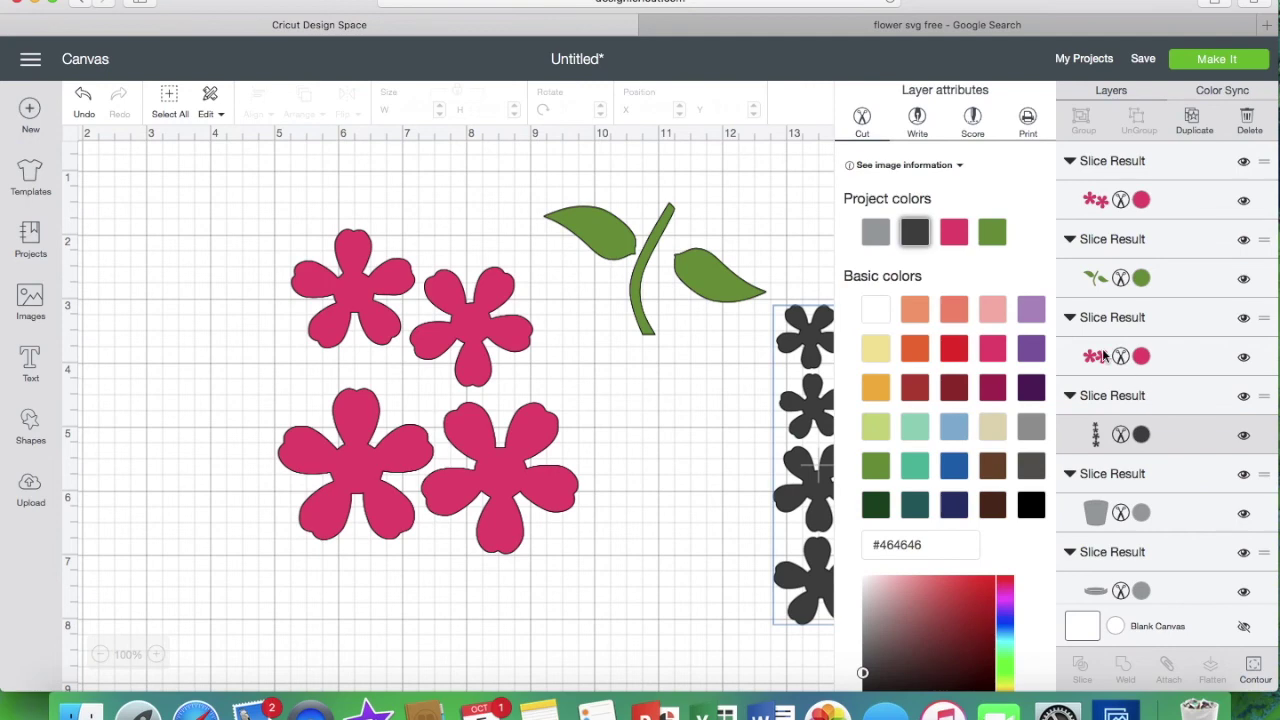
{"action": "left_click", "coordinate": [988, 310]}
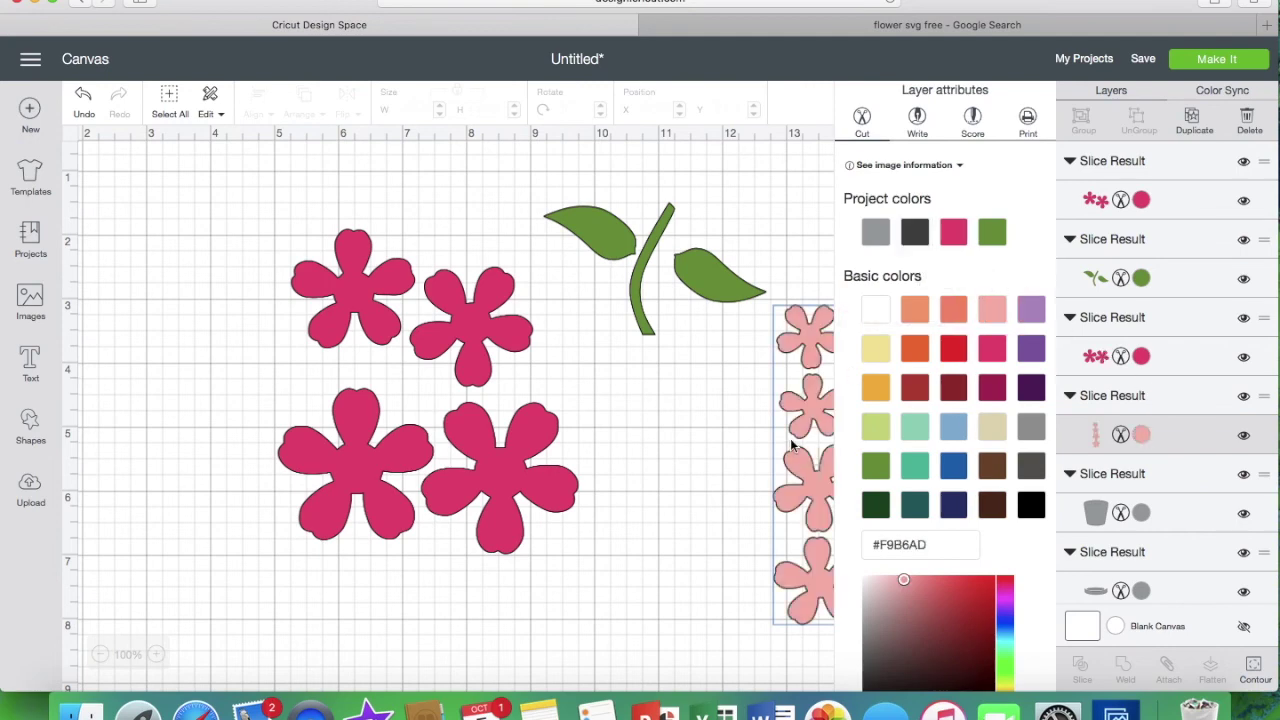
{"action": "left_click_drag", "start_coordinate": [783, 507], "coordinate": [662, 538]}
- Move the grey pot rim closer to the other pieces and recolour it red (#E6212E), keeping it as a cut layer
{"action": "left_click_drag", "start_coordinate": [1010, 363], "coordinate": [937, 335]}
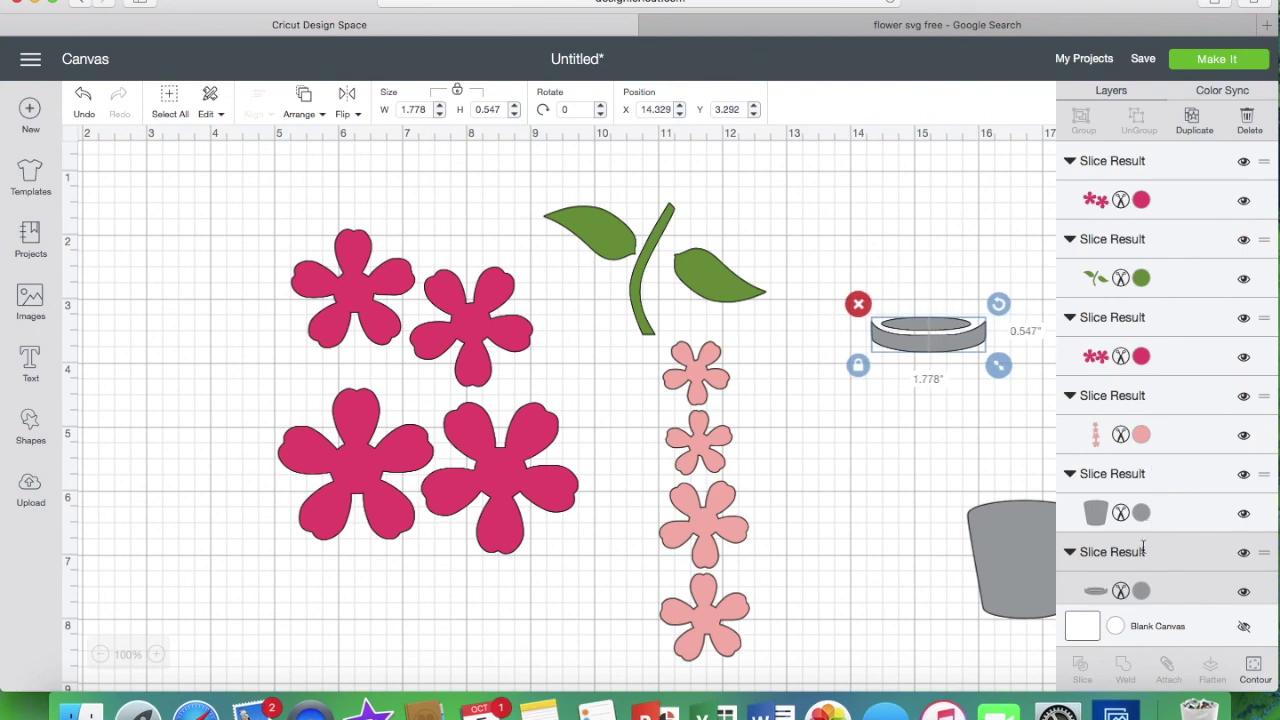
{"action": "left_click", "coordinate": [1142, 591]}
{"action": "left_click", "coordinate": [953, 349]}
{"action": "left_click", "coordinate": [854, 120]}
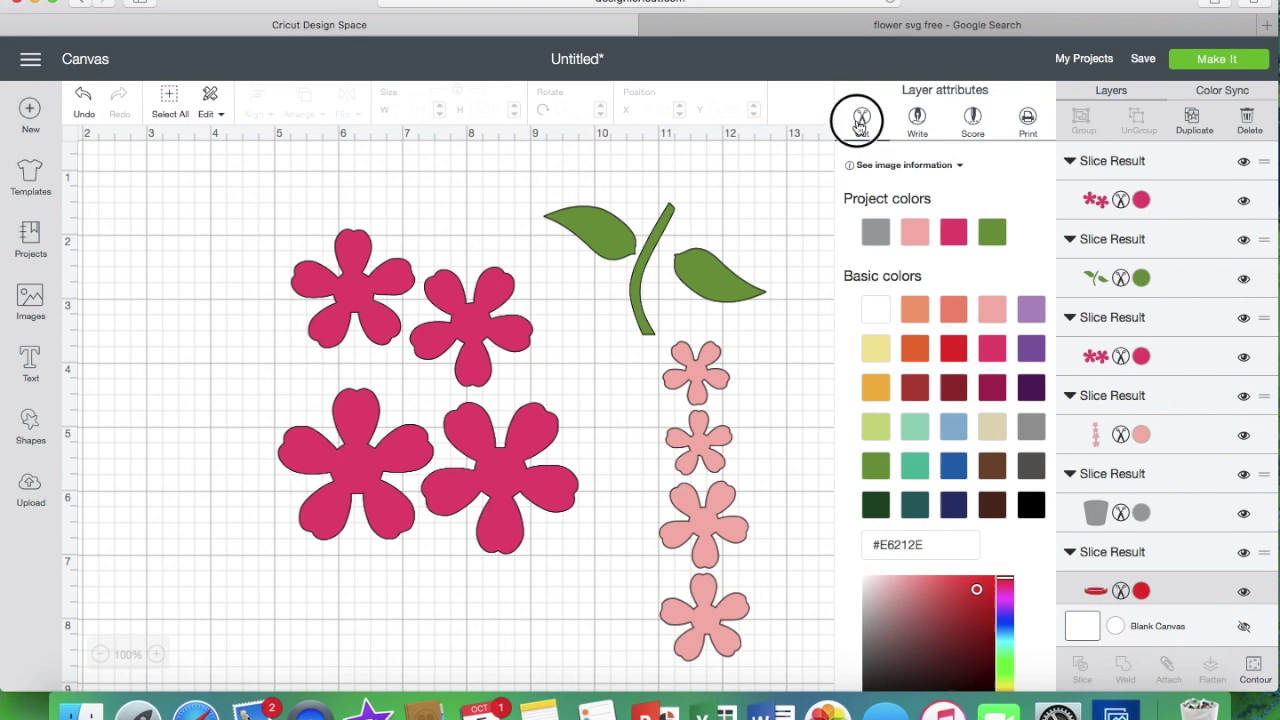
{"action": "left_click", "coordinate": [783, 411]}
- Move the grey pot body to open canvas below the red rim and recolour it salmon
{"action": "left_click", "coordinate": [1022, 530]}
{"action": "left_click_drag", "start_coordinate": [1022, 530], "coordinate": [866, 457]}
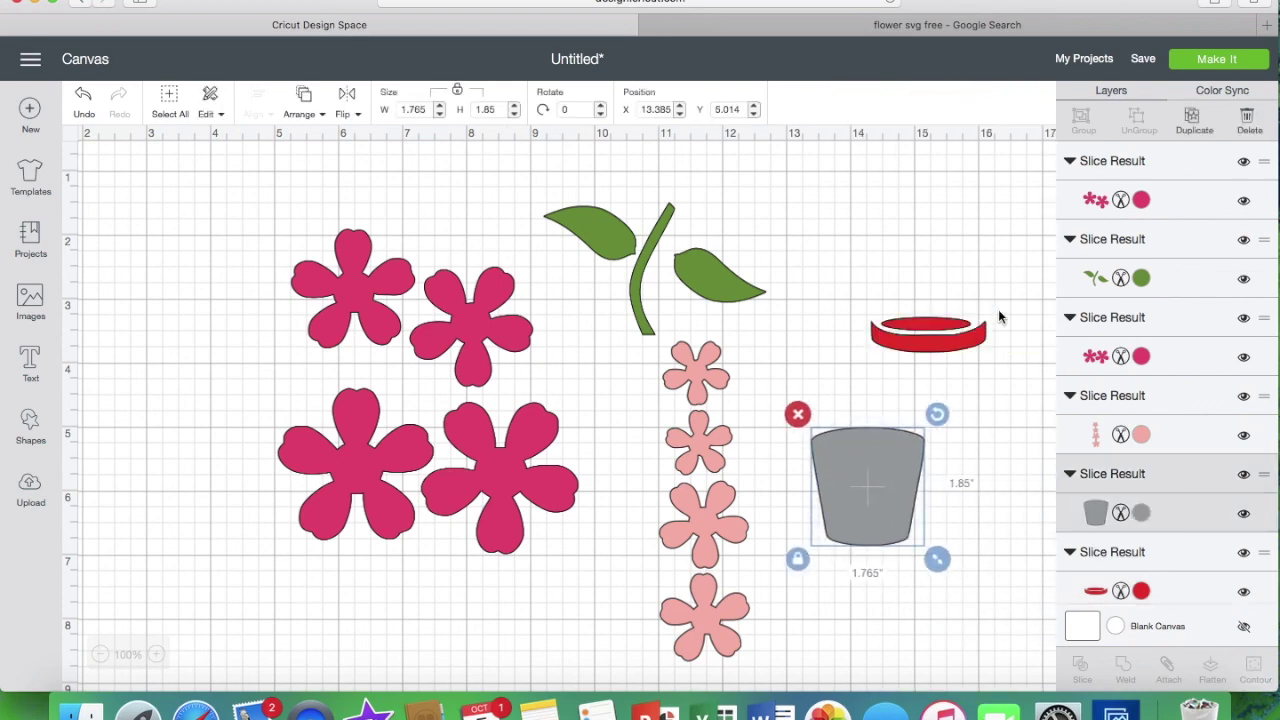
{"action": "left_click", "coordinate": [1142, 517]}
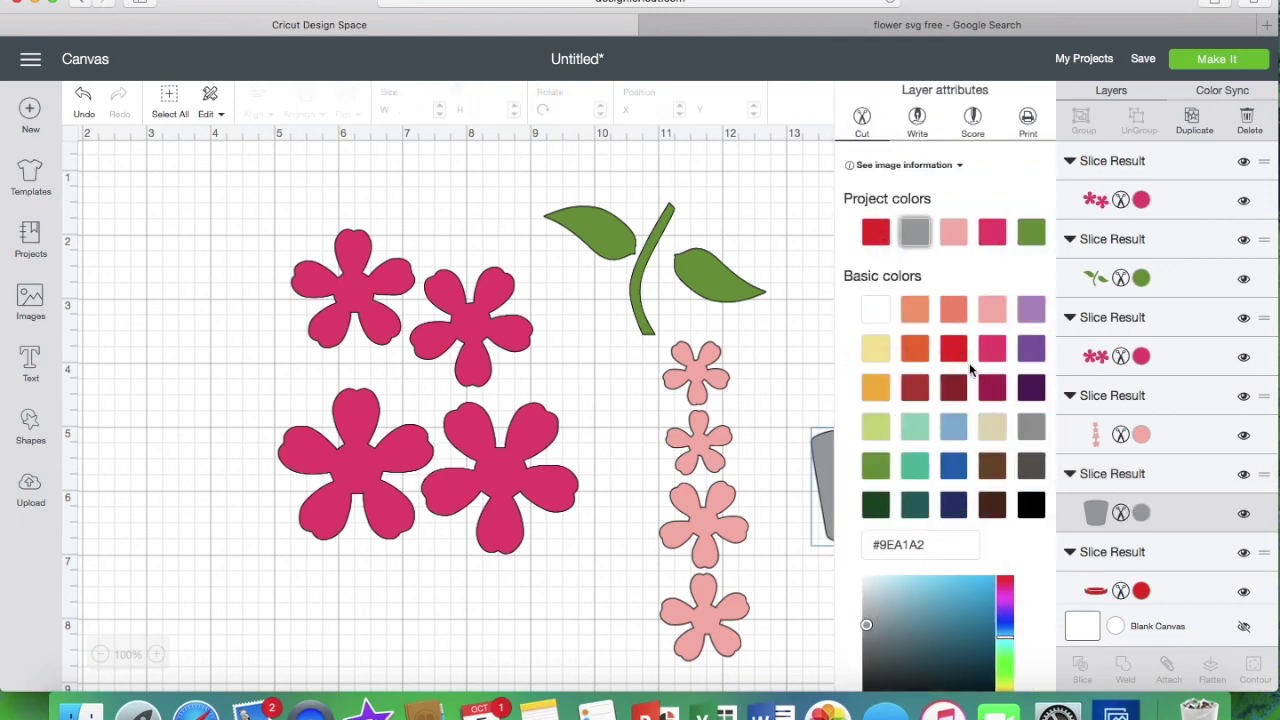
{"action": "left_click", "coordinate": [953, 309]}
{"action": "left_click", "coordinate": [762, 484]}
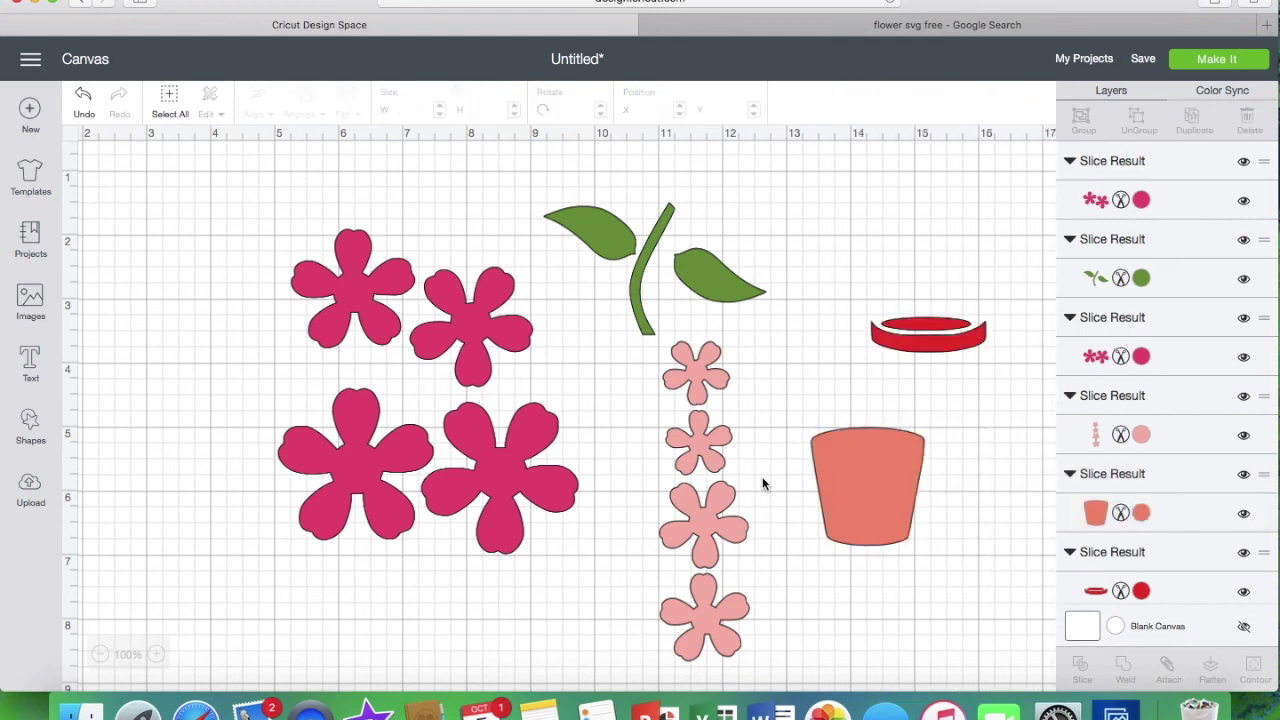